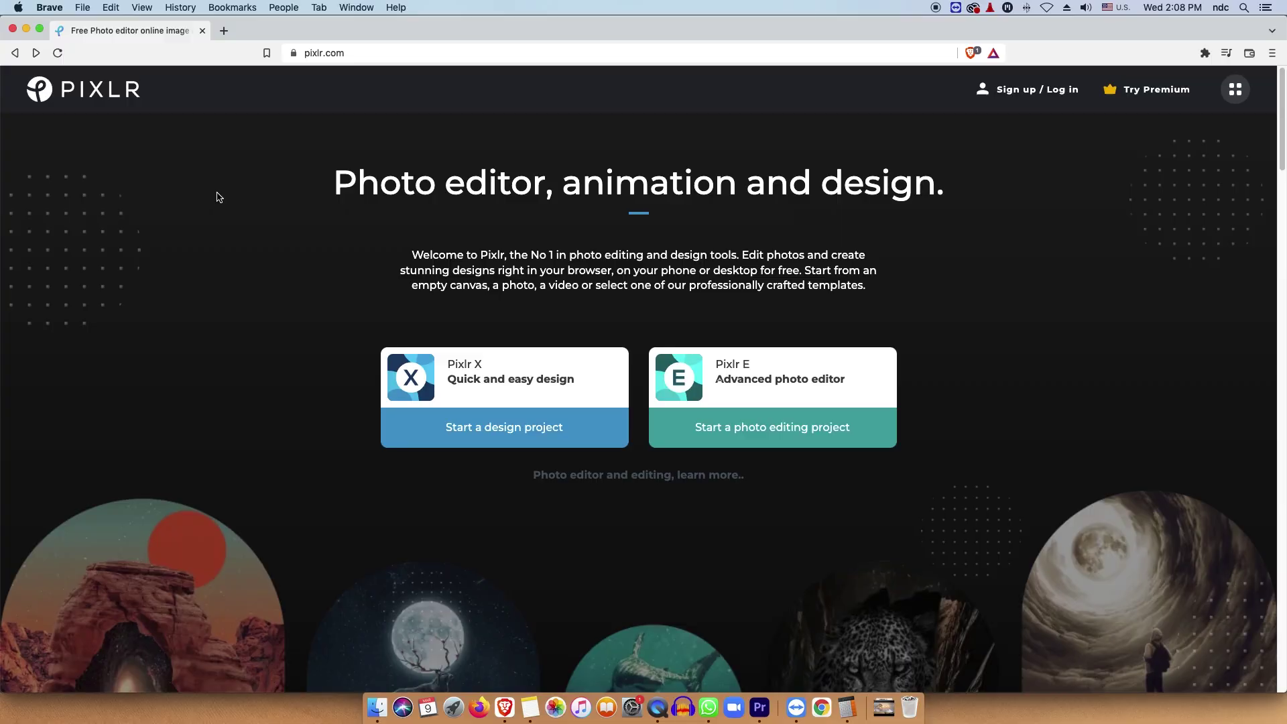
# Start a quick design project and browse the available design templates.
pyautogui.click(472, 430)
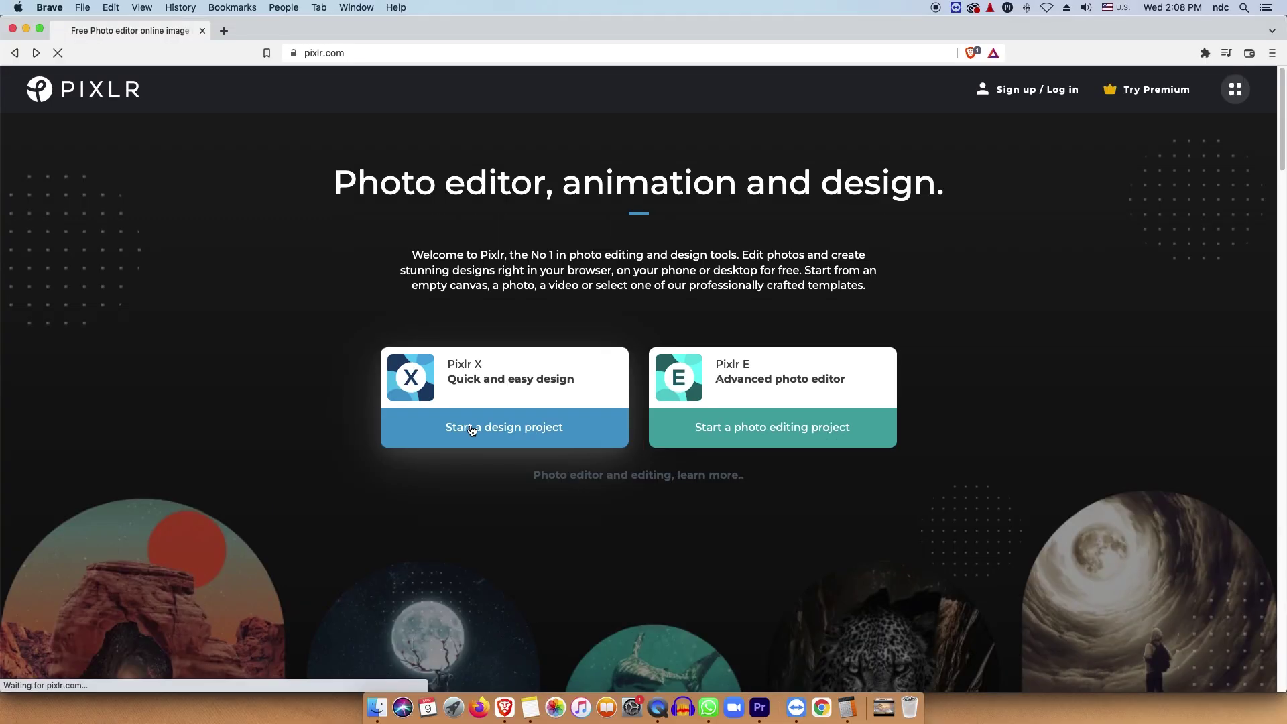
pyautogui.click(424, 446)
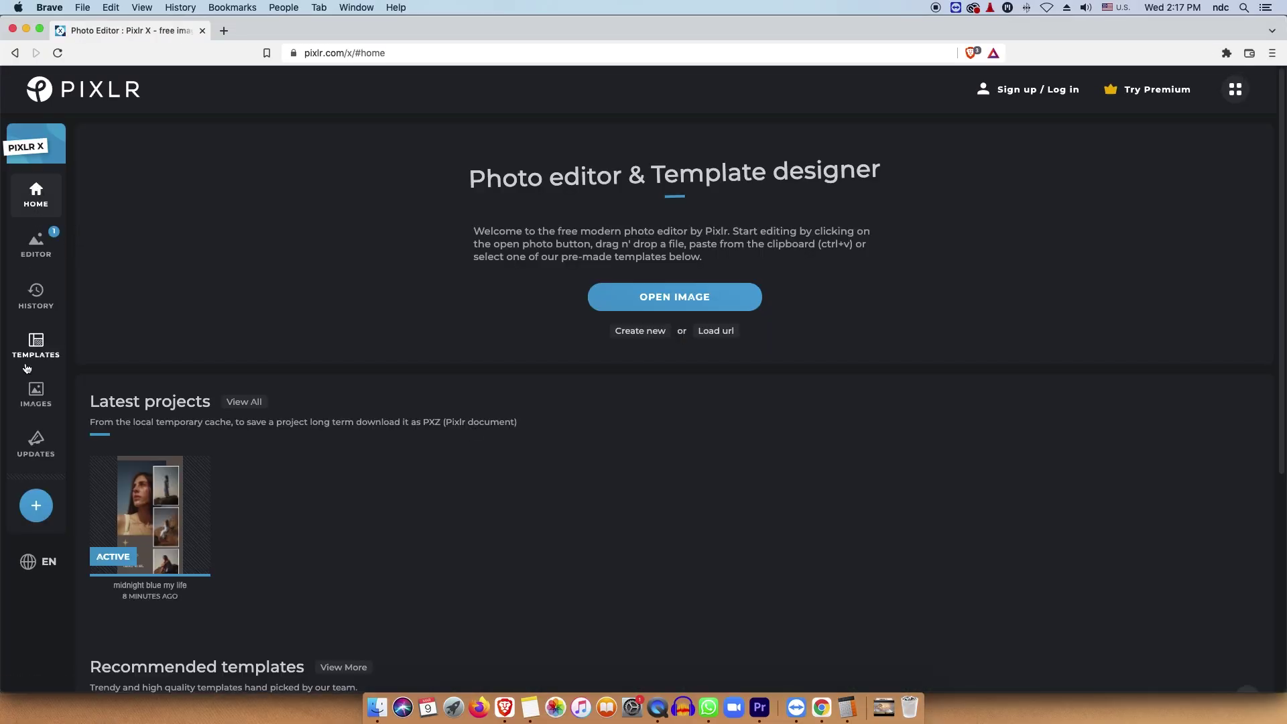
pyautogui.click(36, 346)
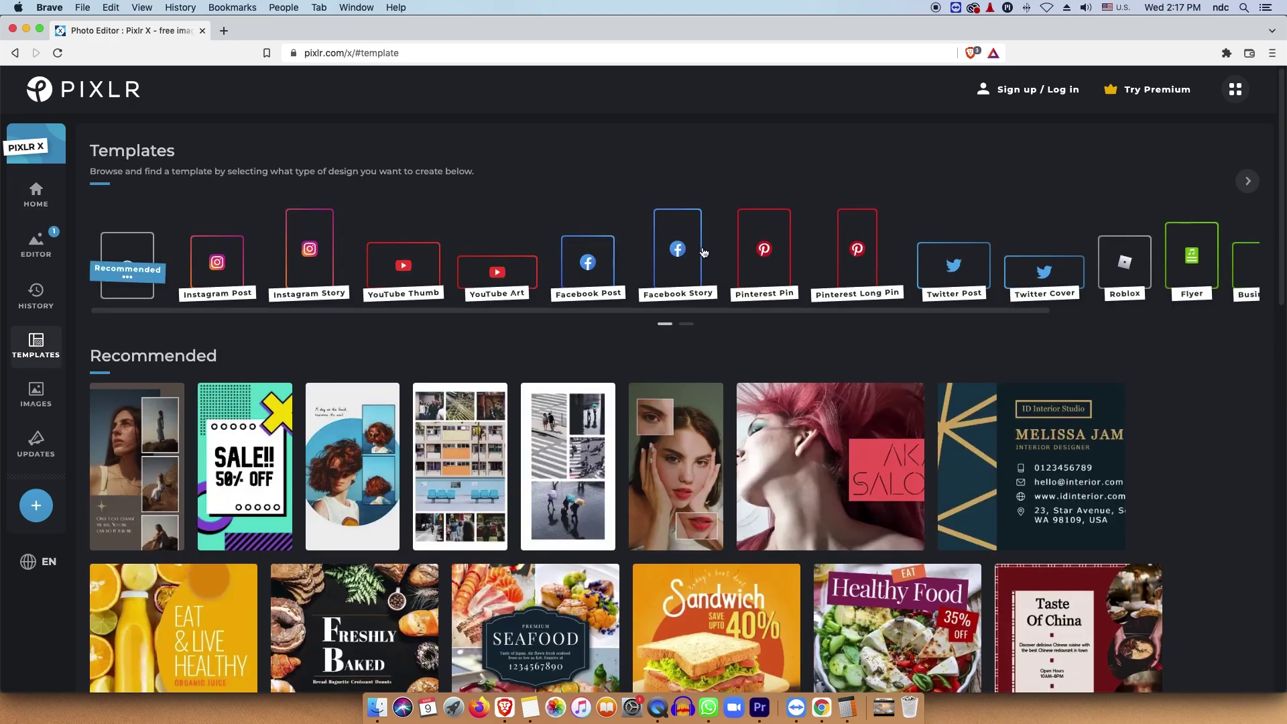
pyautogui.scroll(-2, 1283, 220)
pyautogui.moveTo(1283, 220); pyautogui.dragTo(1282, 581)
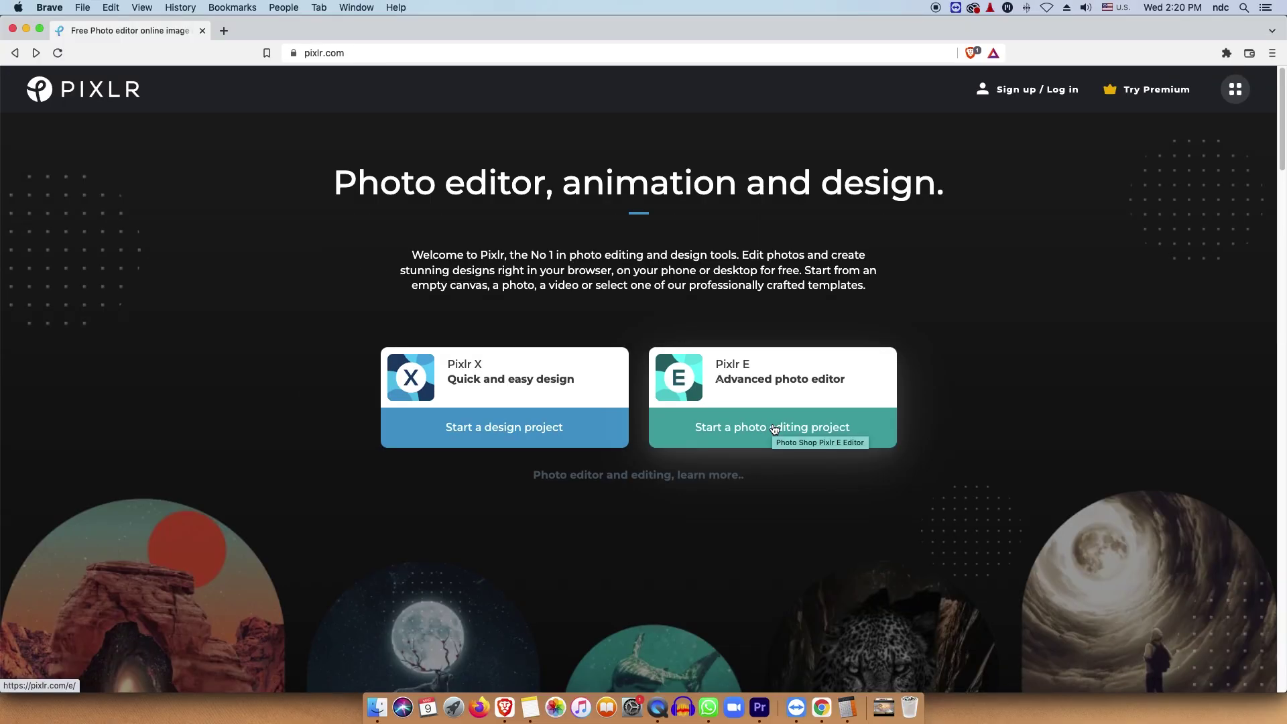
# Open B2I_2661.JPG in the advanced photo editor, resized to Full HD.
pyautogui.click(814, 446)
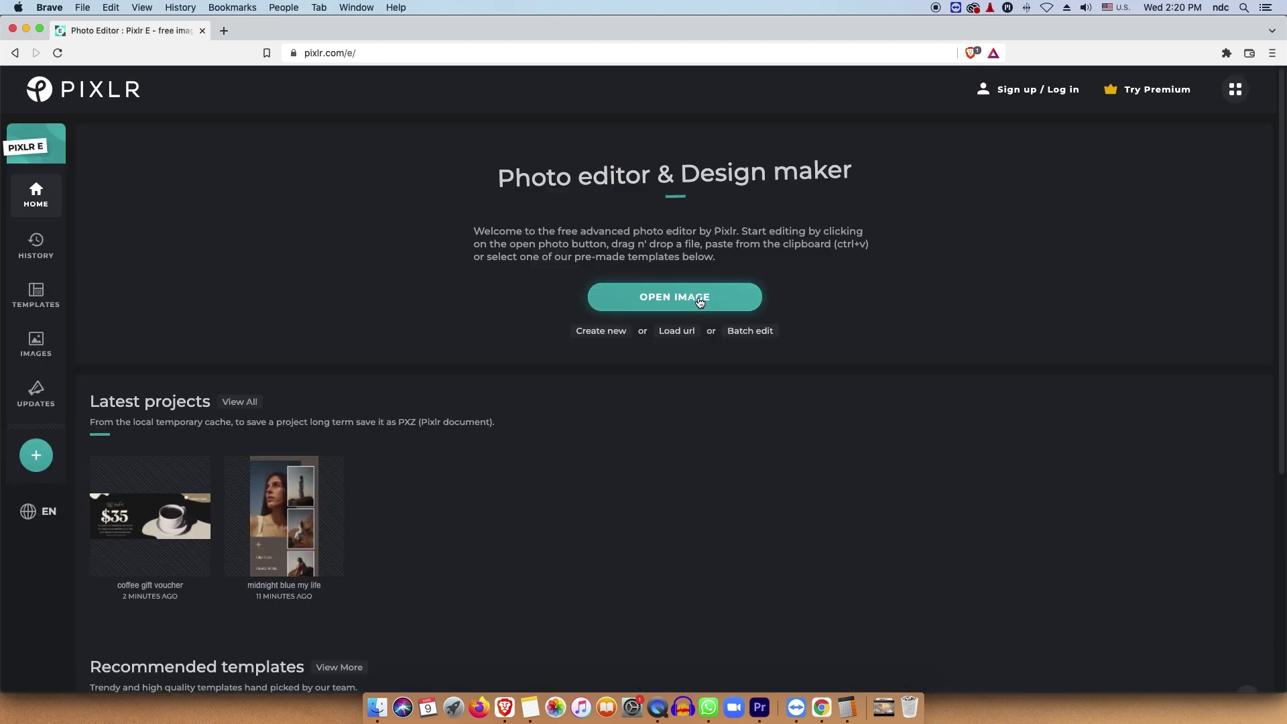
pyautogui.click(699, 302)
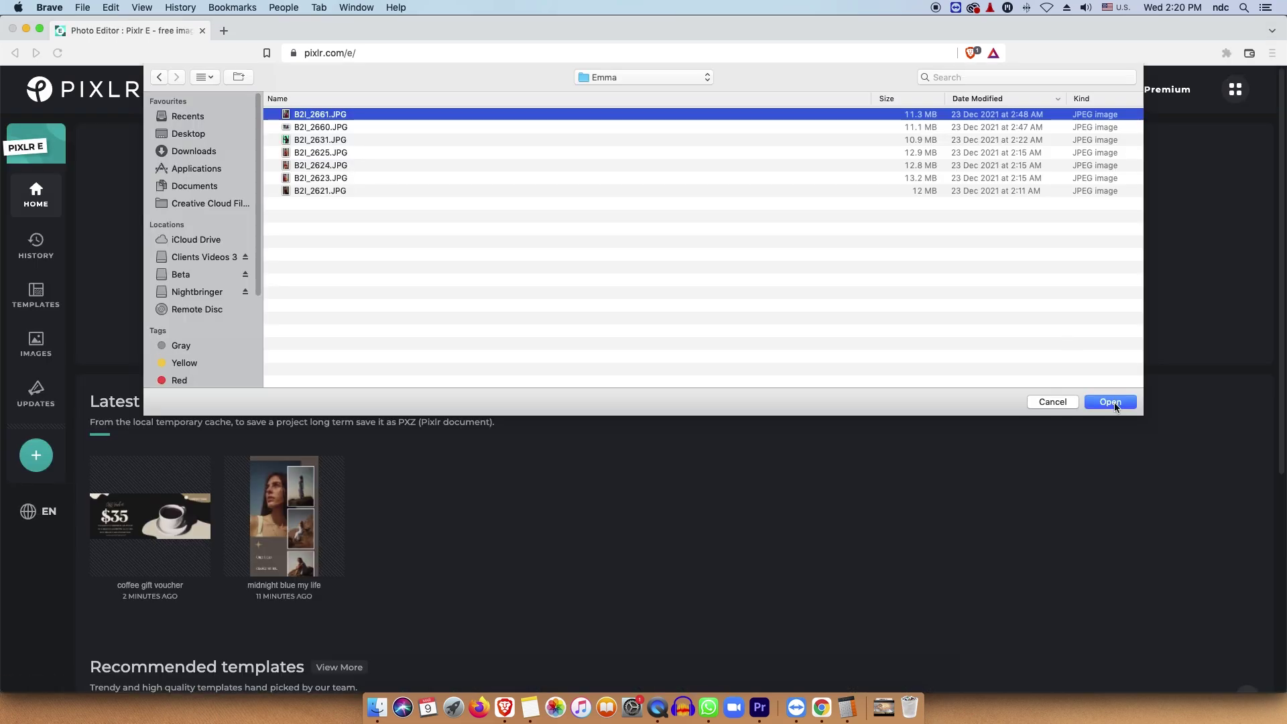
pyautogui.click(1110, 401)
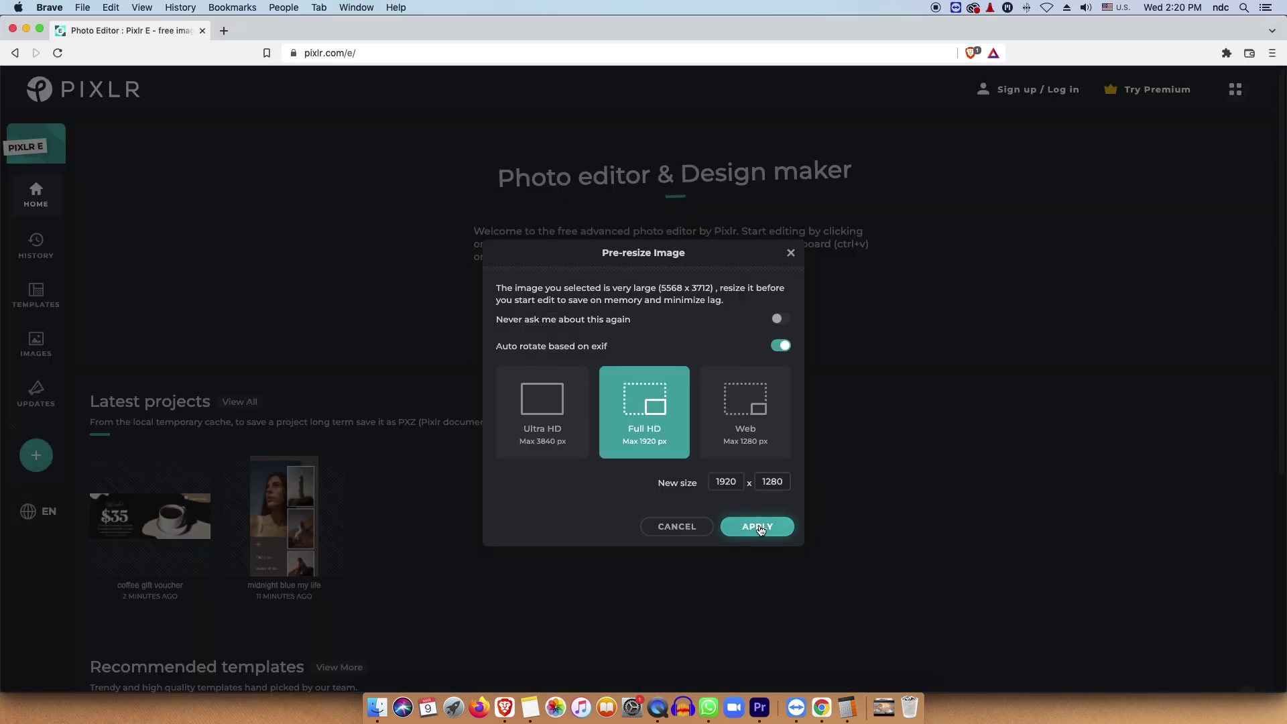
pyautogui.click(758, 527)
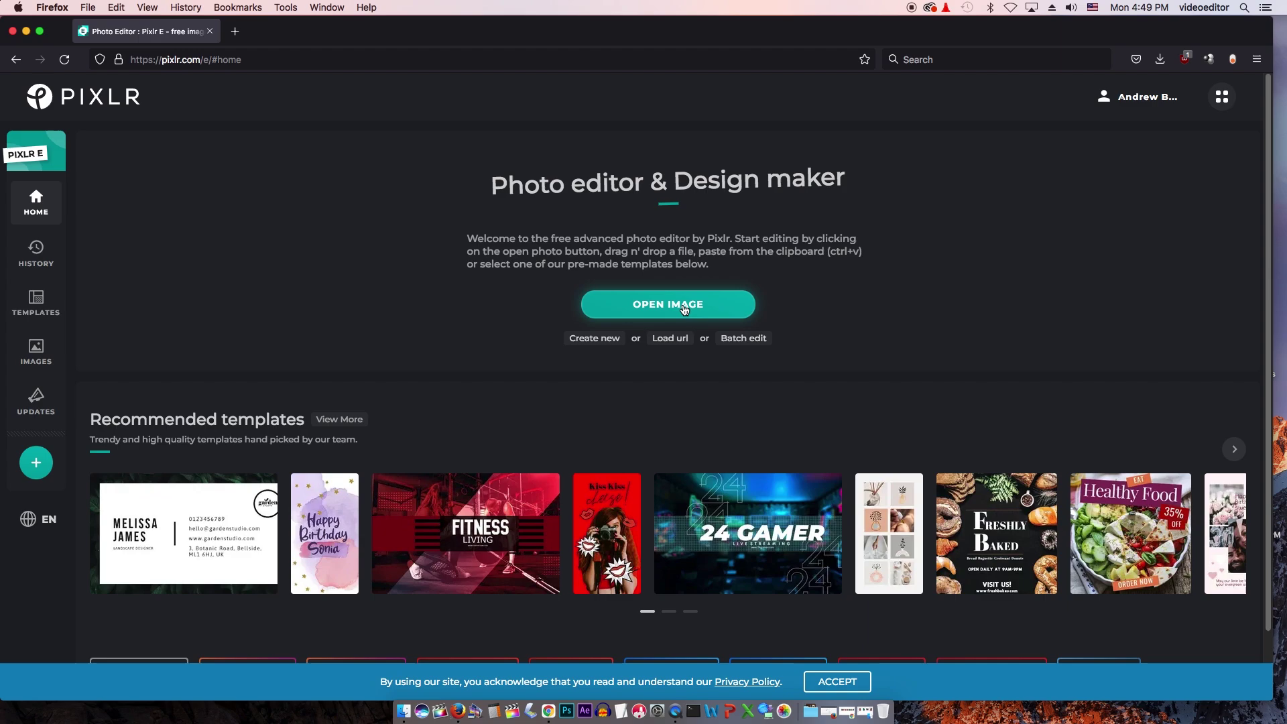
# Open B2I_2624.JPG at the Full HD pre-resize size.
pyautogui.click(684, 308)
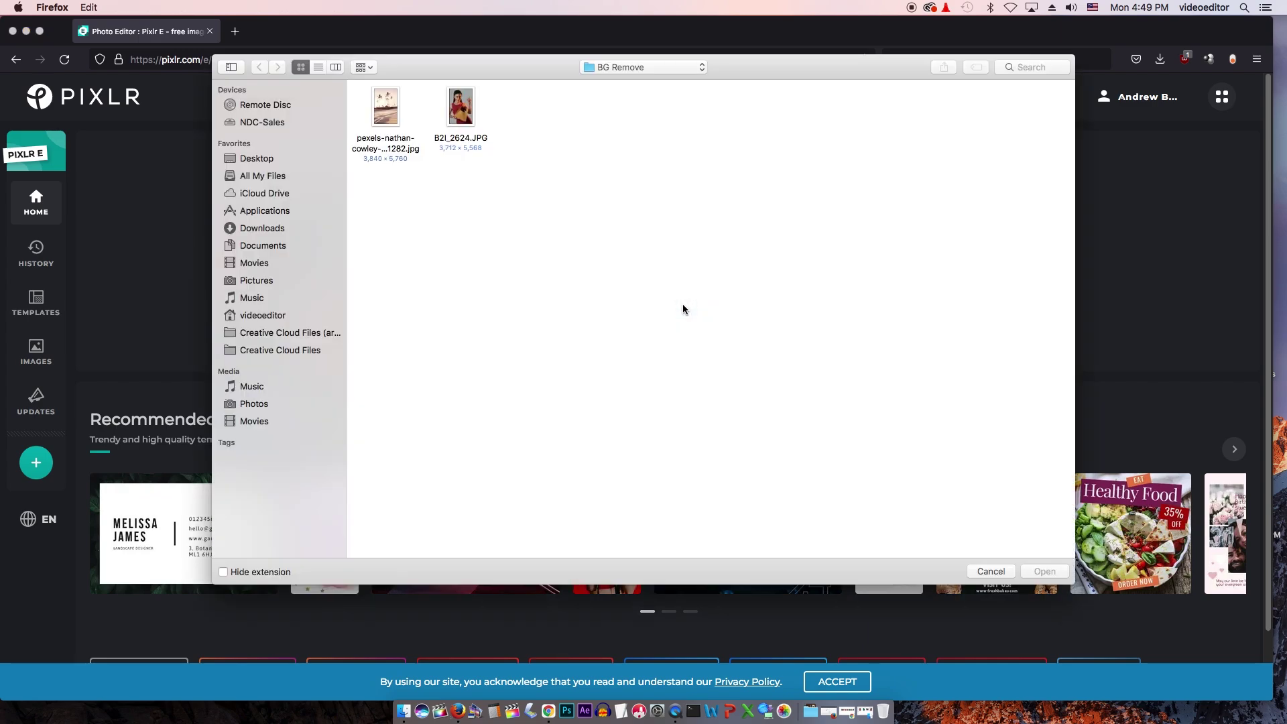
pyautogui.click(461, 106)
pyautogui.click(1045, 571)
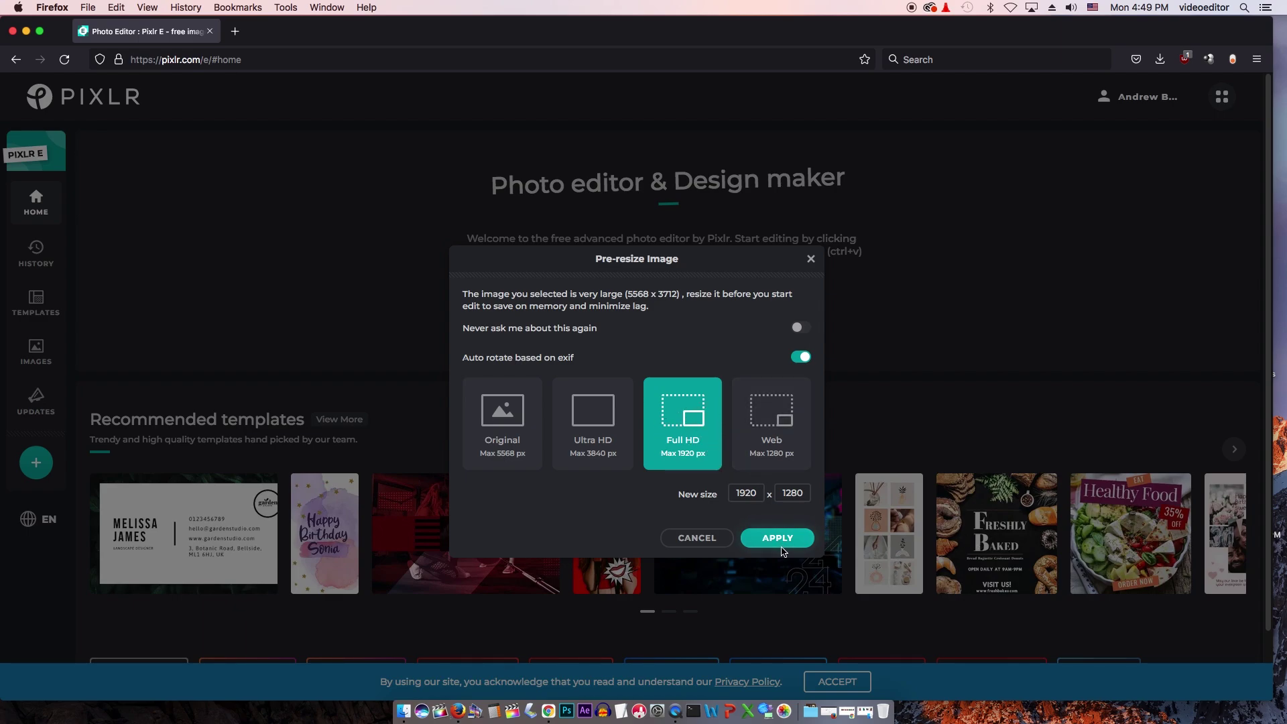
pyautogui.click(785, 540)
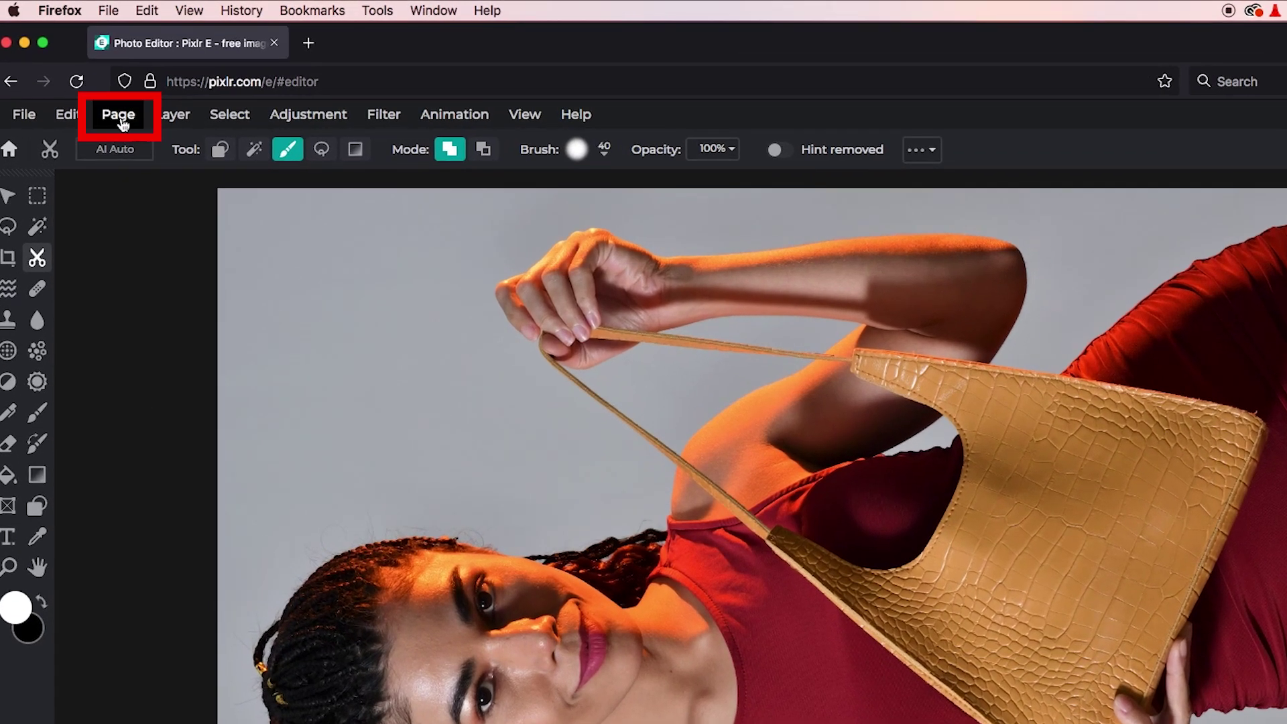
# Rotate the page 90° so the woman stands upright.
pyautogui.click(121, 118)
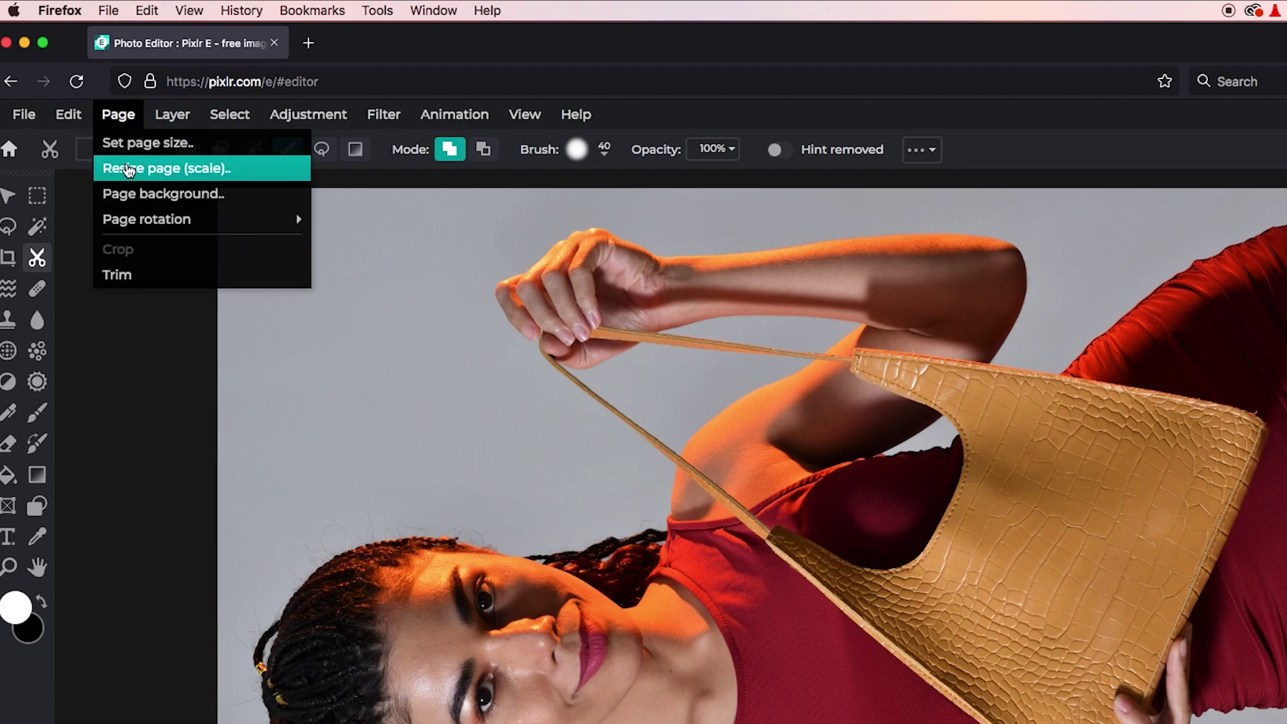
pyautogui.moveTo(141, 225)
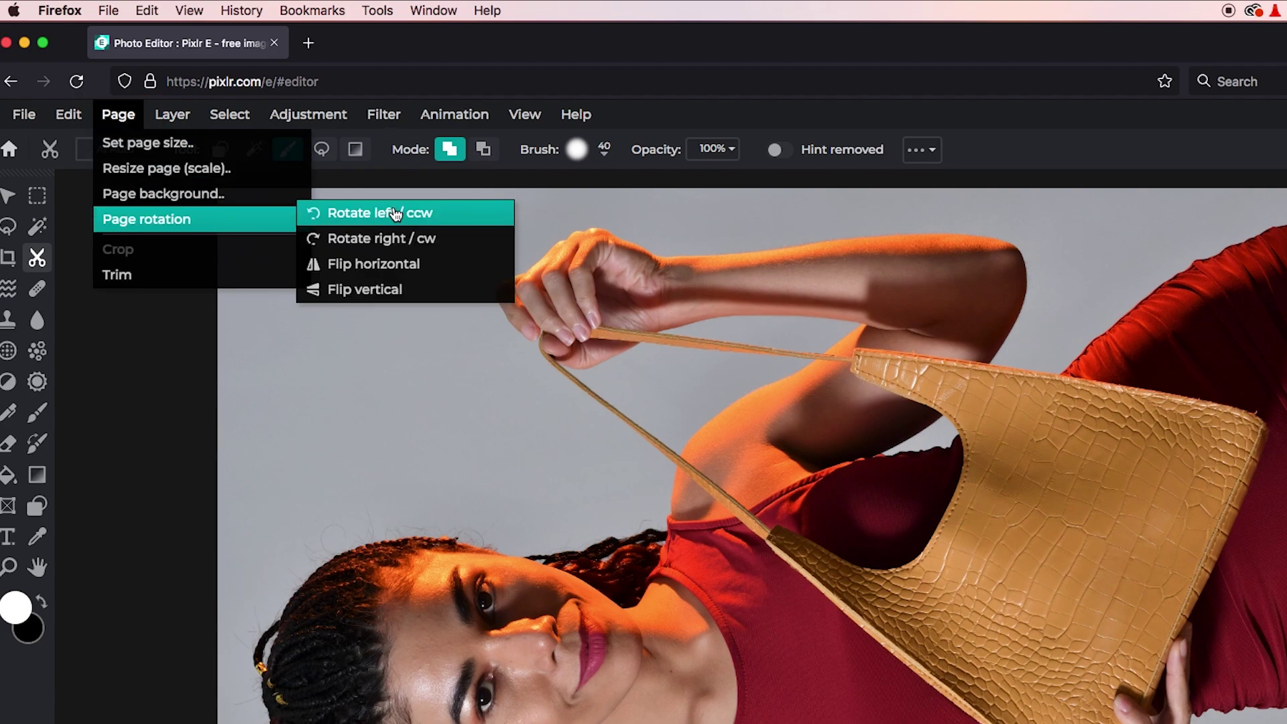
pyautogui.click(418, 240)
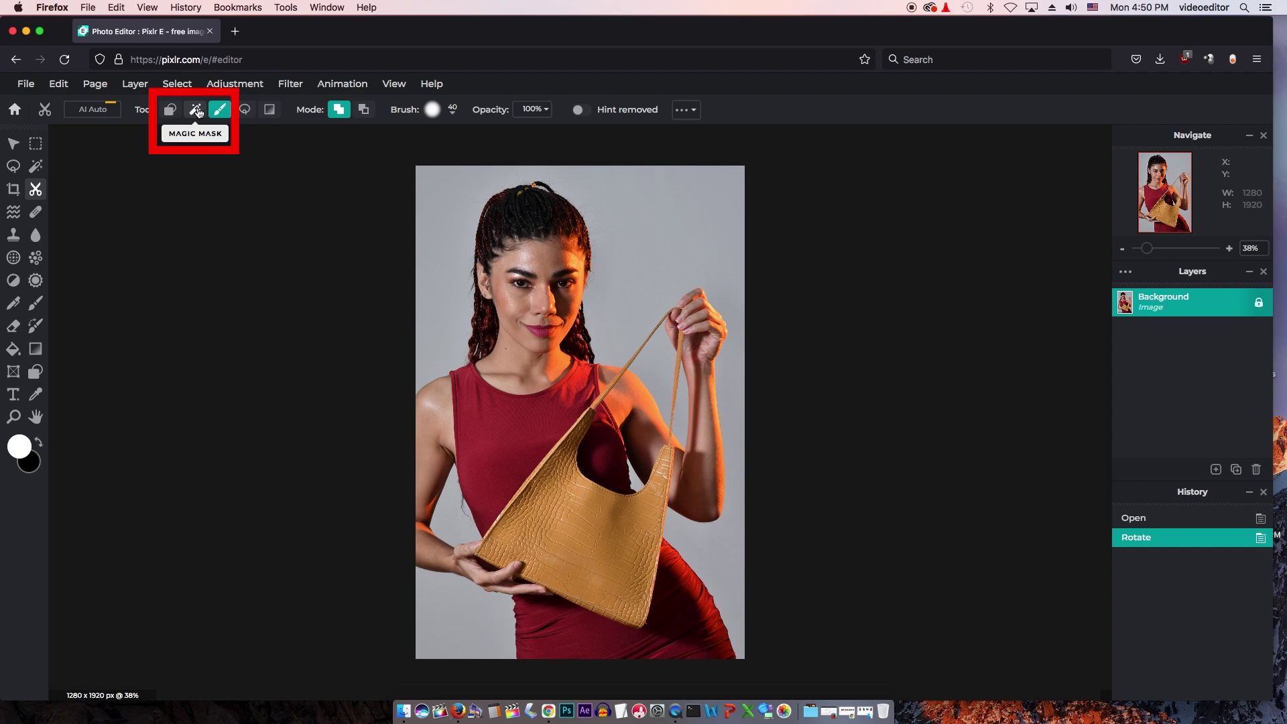
# Magic-mask out the grey backdrop, plus gaps by the strap, bag handle, waist and lower left.
pyautogui.click(196, 111)
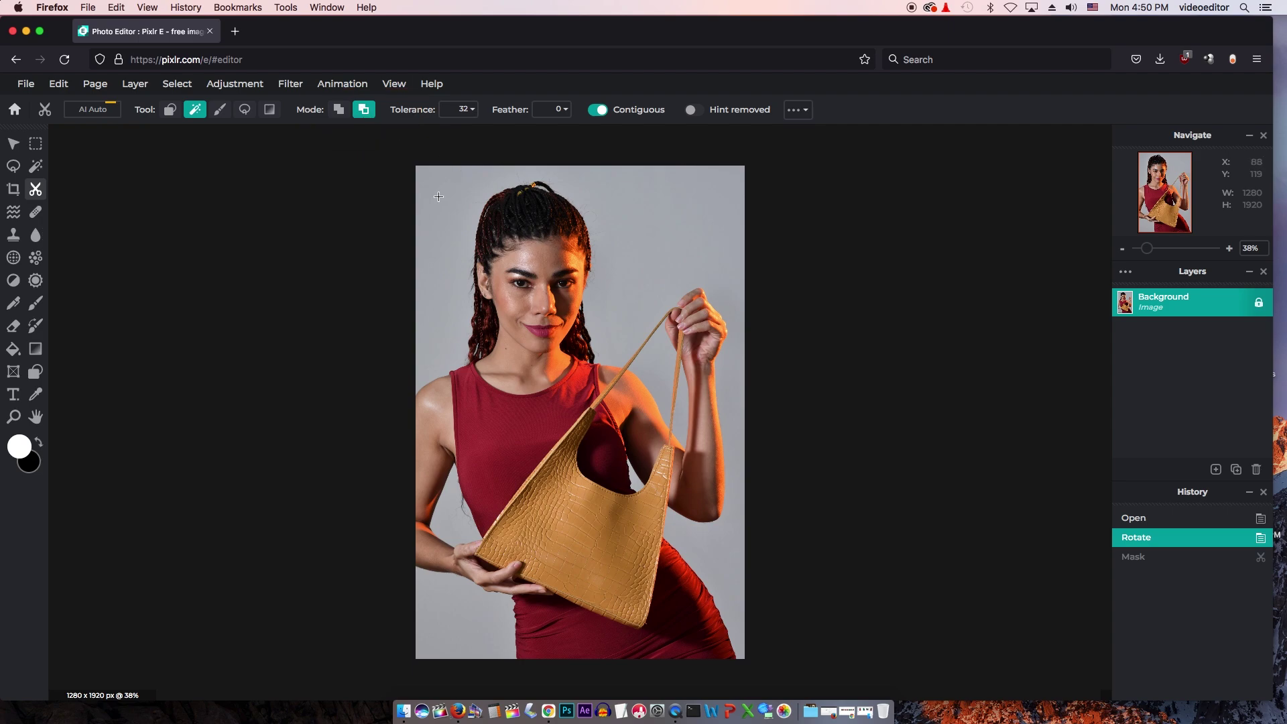
pyautogui.click(443, 226)
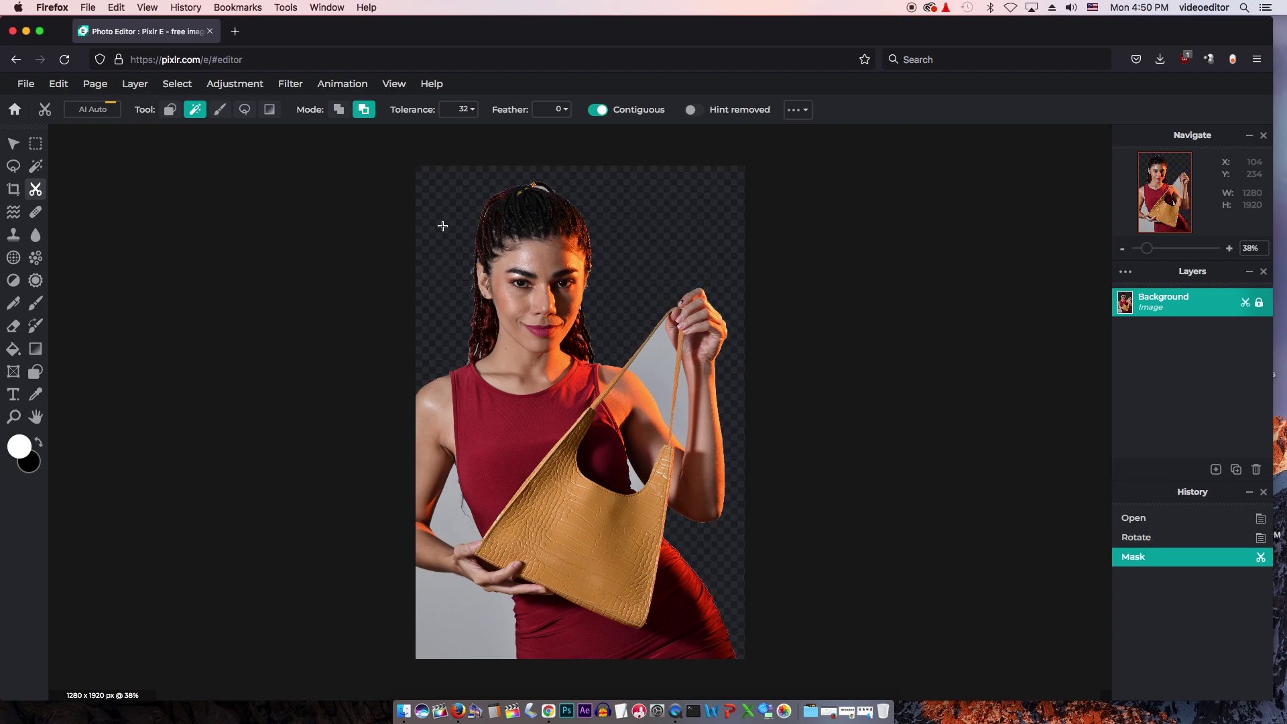
pyautogui.click(659, 369)
pyautogui.click(680, 400)
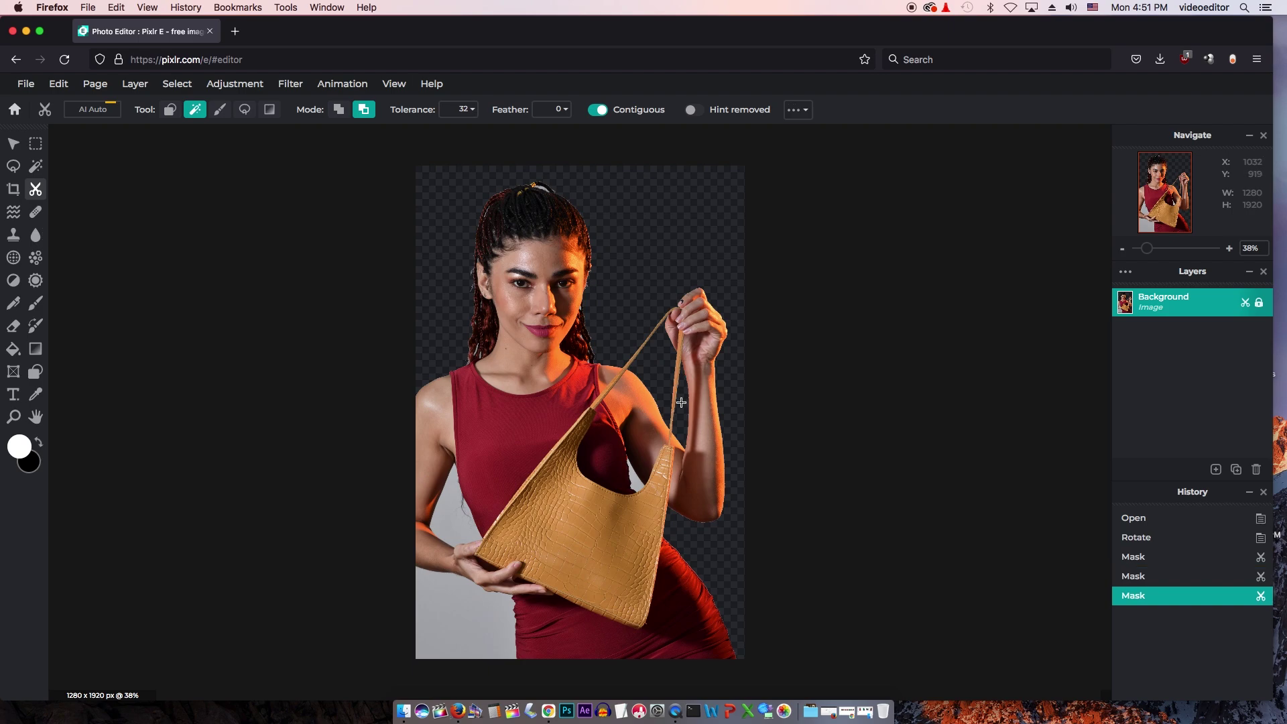
pyautogui.click(637, 481)
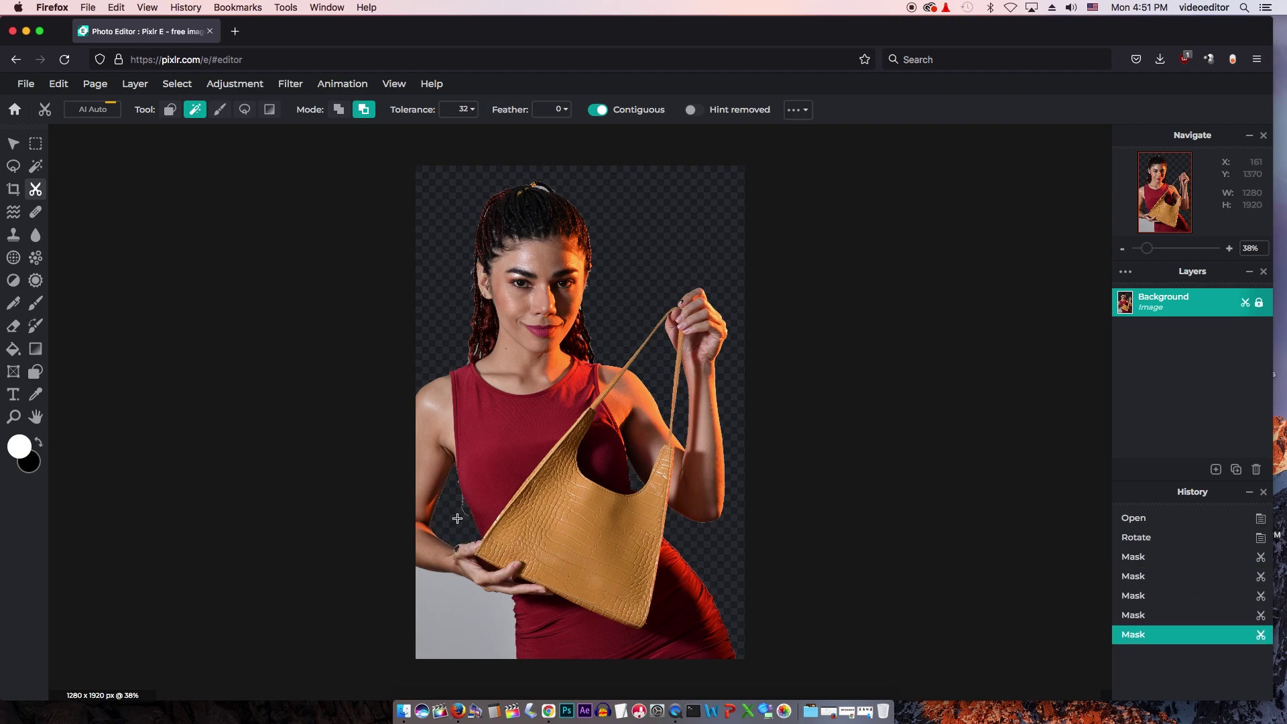
pyautogui.click(453, 520)
pyautogui.click(458, 611)
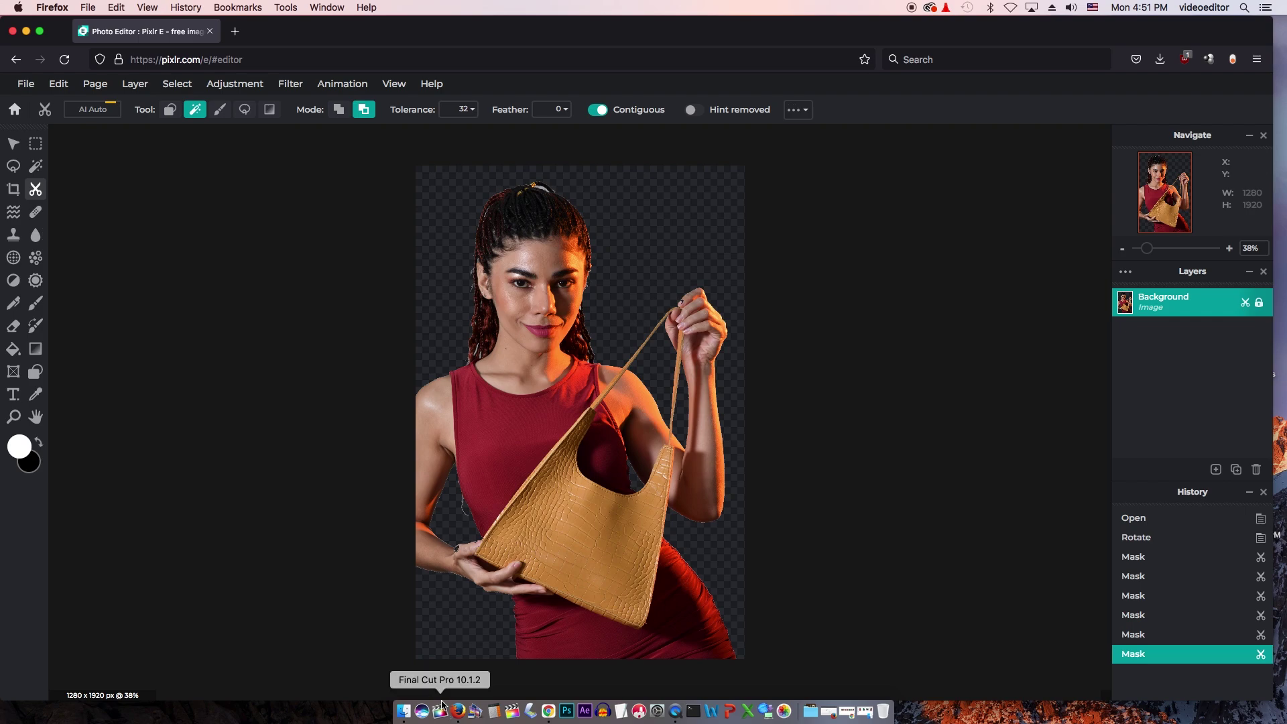
# Add the beach photo from the BG Remove folder as a new layer.
pyautogui.click(404, 712)
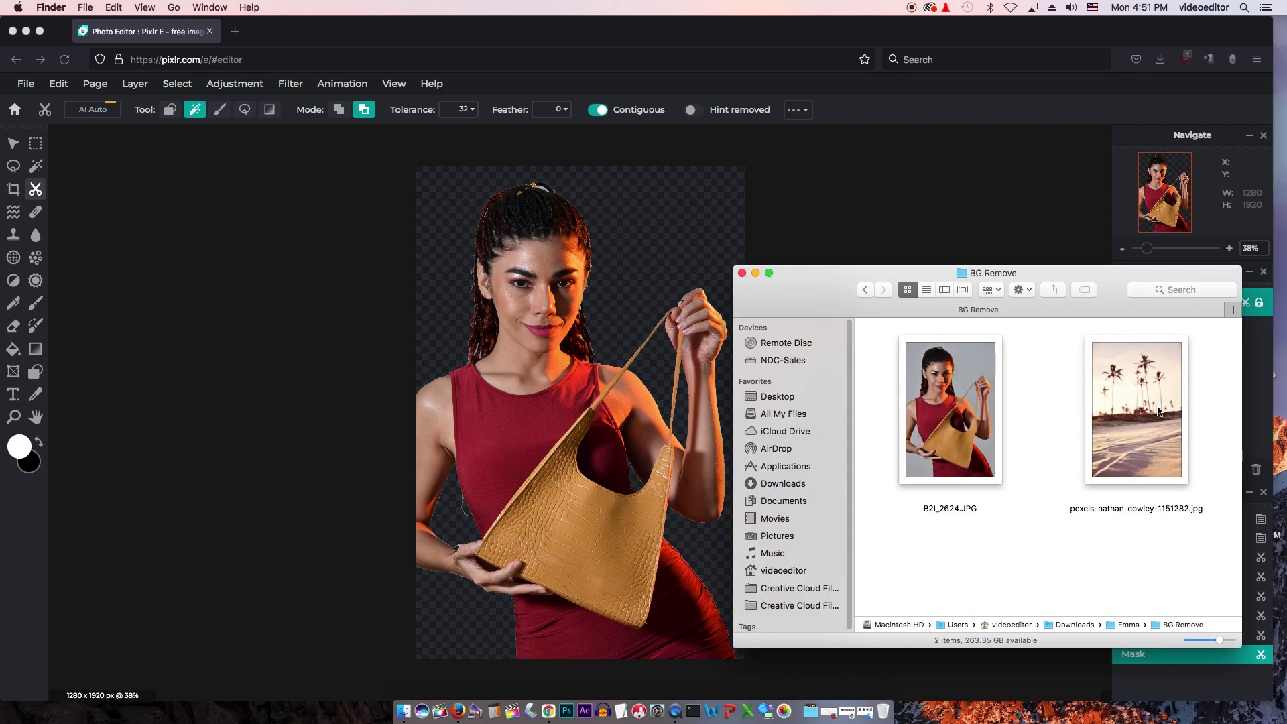
pyautogui.click(1145, 419)
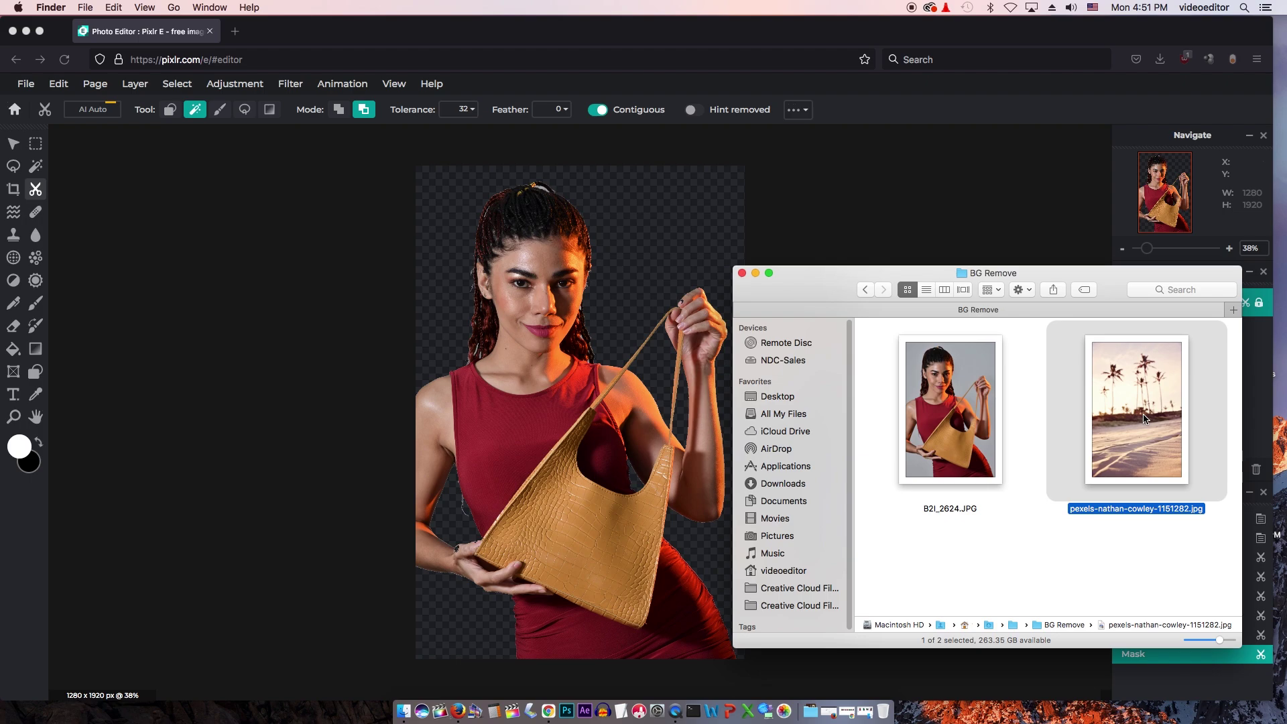
pyautogui.moveTo(1144, 418); pyautogui.dragTo(305, 393)
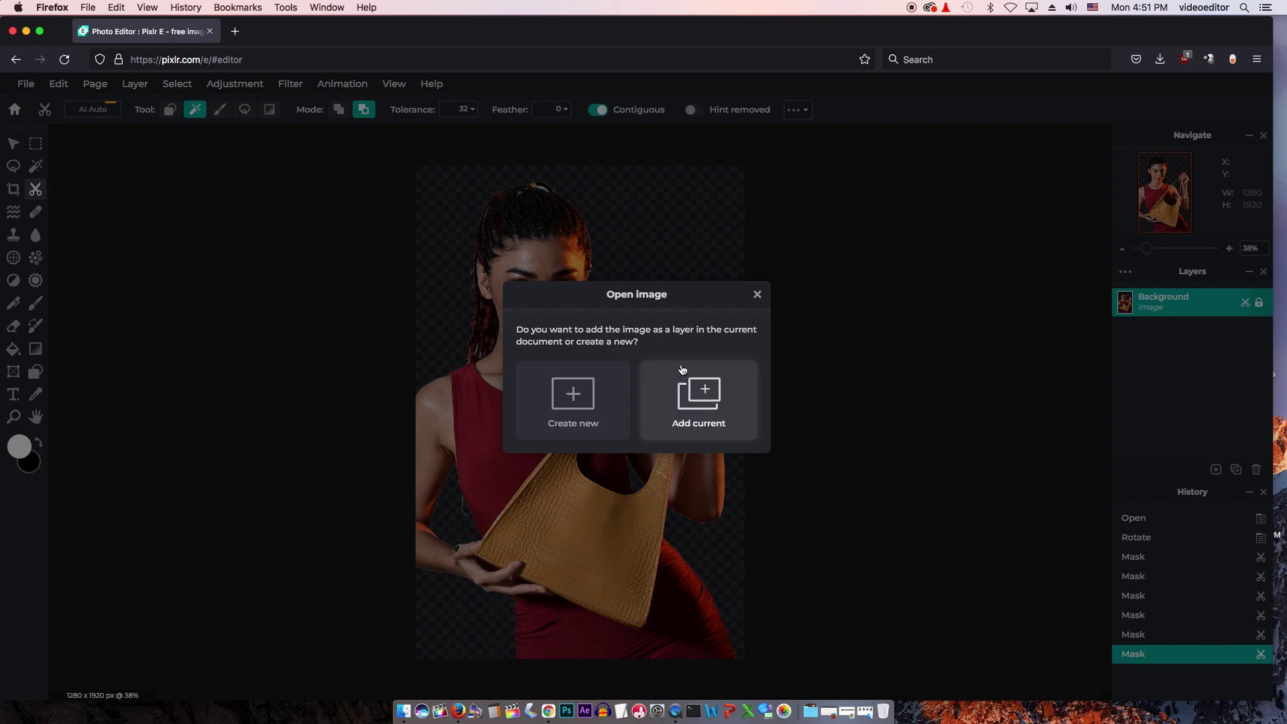
pyautogui.click(696, 402)
# Shrink and reposition the beach layer, then move it below the portrait layer.
pyautogui.click(1175, 303)
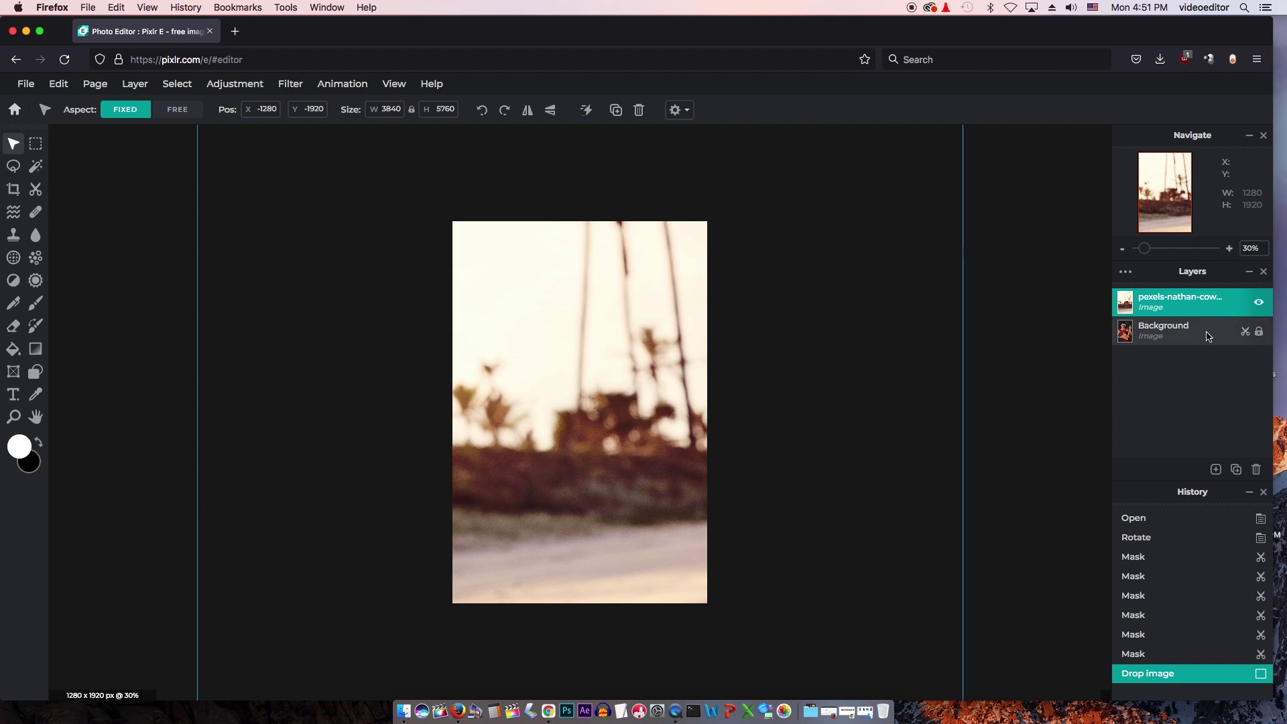
pyautogui.scroll(-1, 1031, 378)
pyautogui.scroll(-1, 1031, 378)
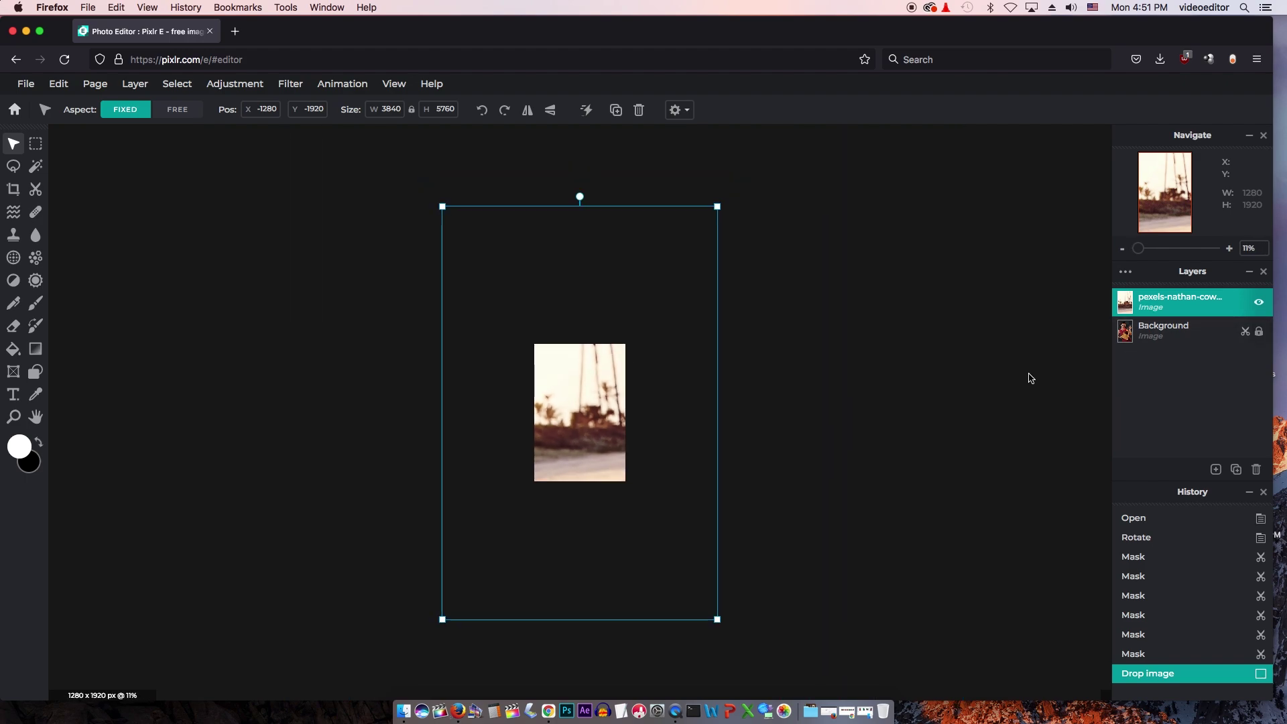
pyautogui.scroll(-1, 931, 376)
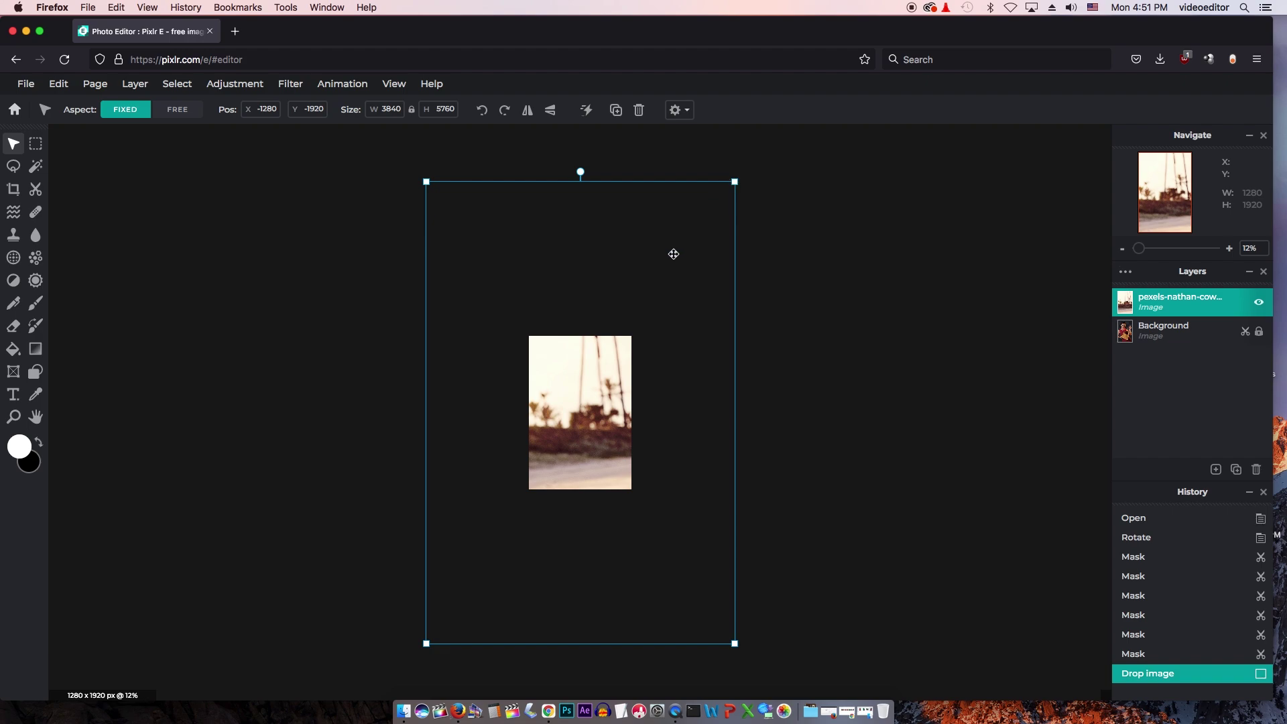
pyautogui.moveTo(645, 263); pyautogui.dragTo(647, 306)
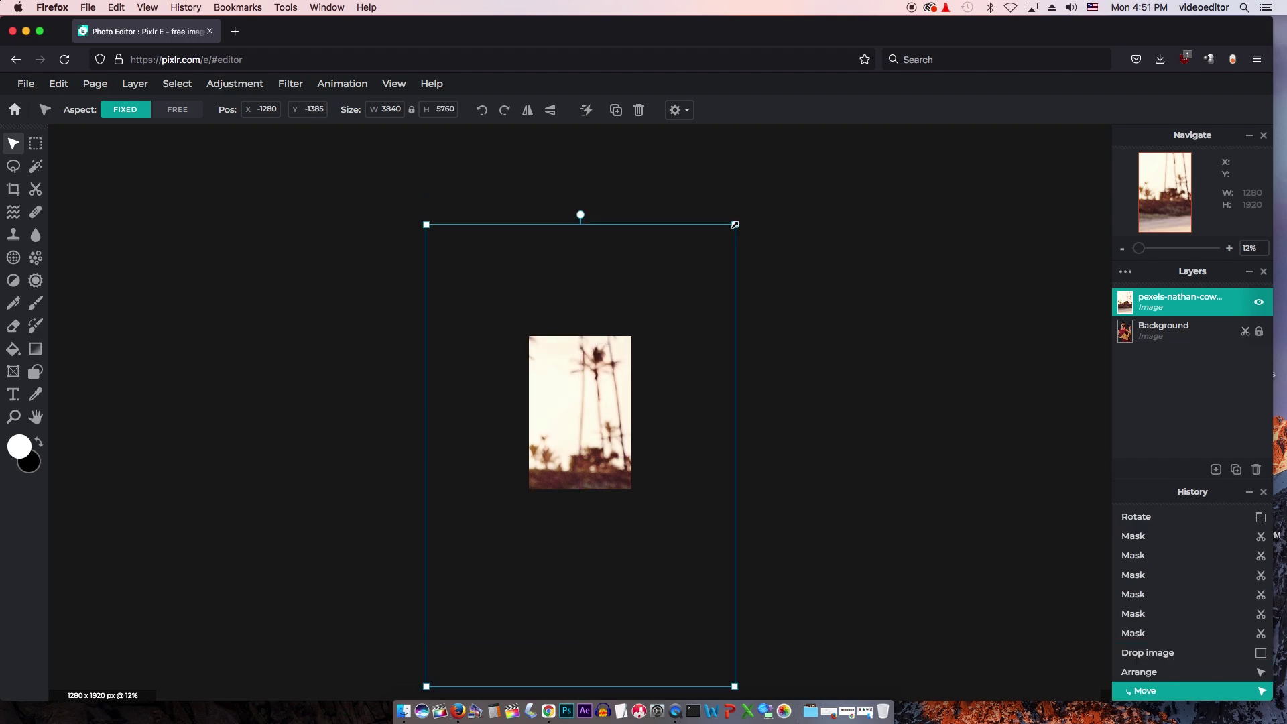
pyautogui.moveTo(734, 224); pyautogui.dragTo(676, 316)
pyautogui.moveTo(609, 390); pyautogui.dragTo(640, 374)
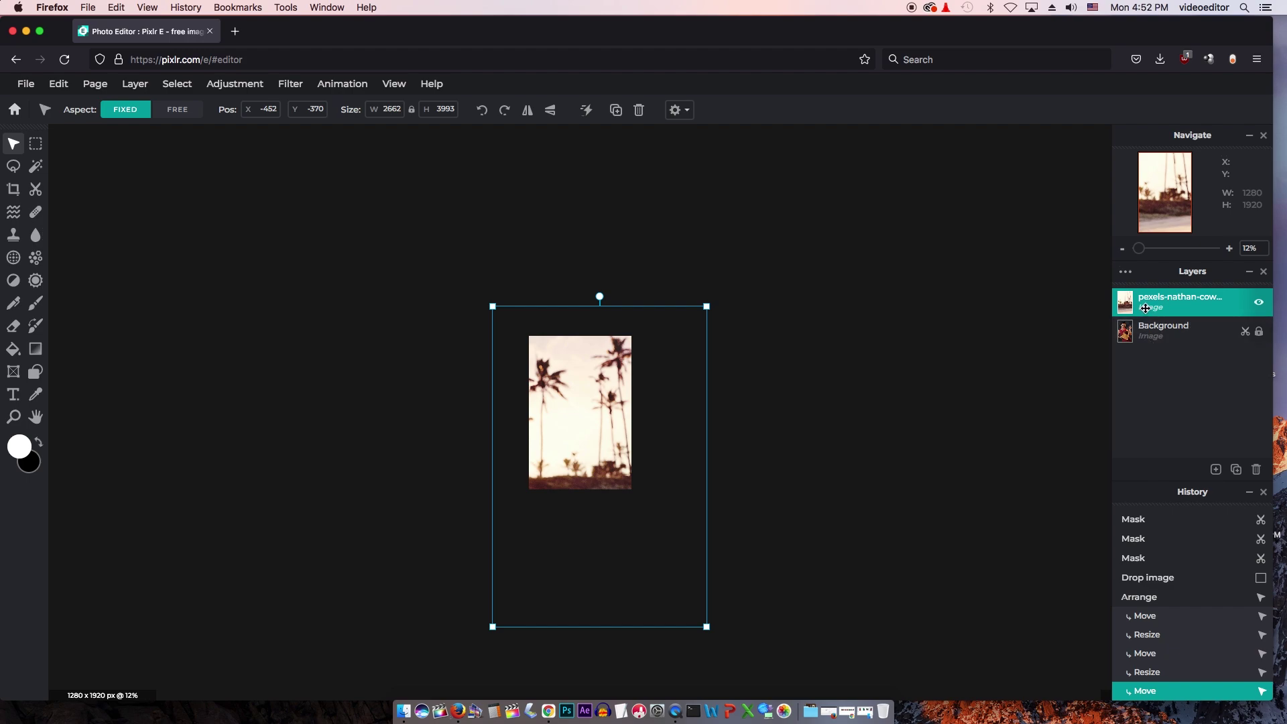
pyautogui.moveTo(1177, 301); pyautogui.dragTo(1180, 335)
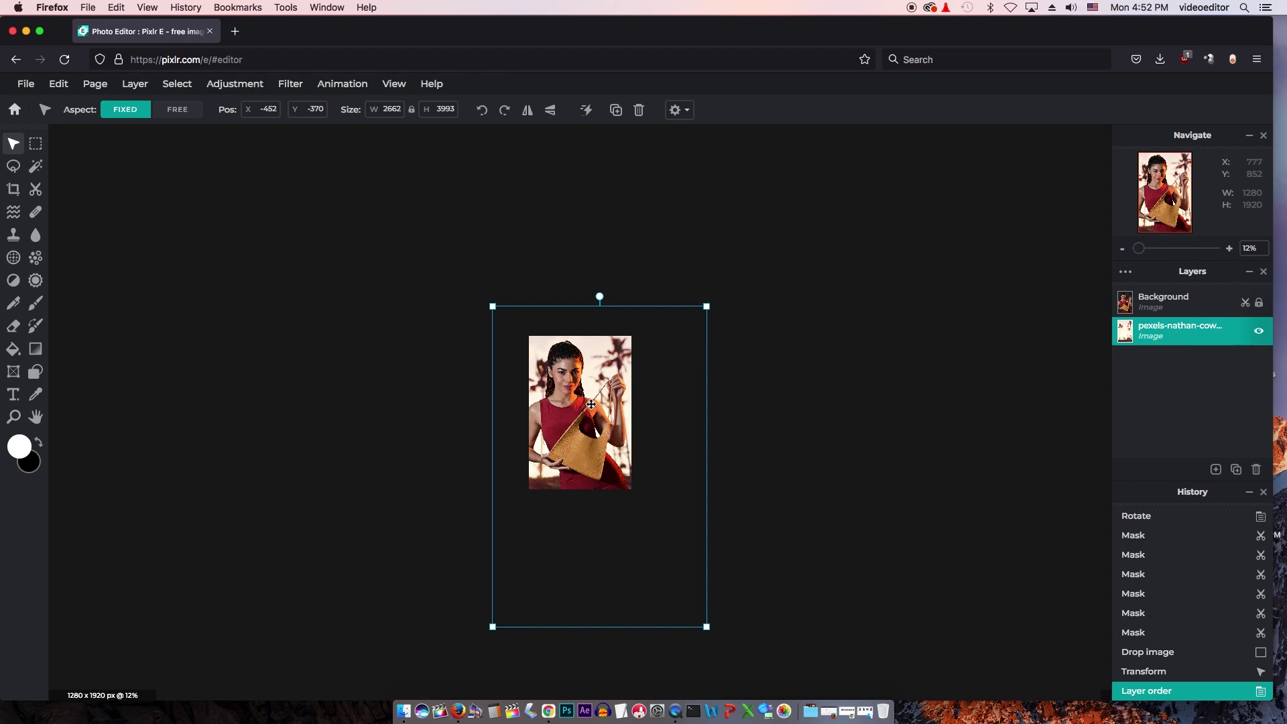
pyautogui.scroll(3, 591, 405)
pyautogui.scroll(2, 592, 404)
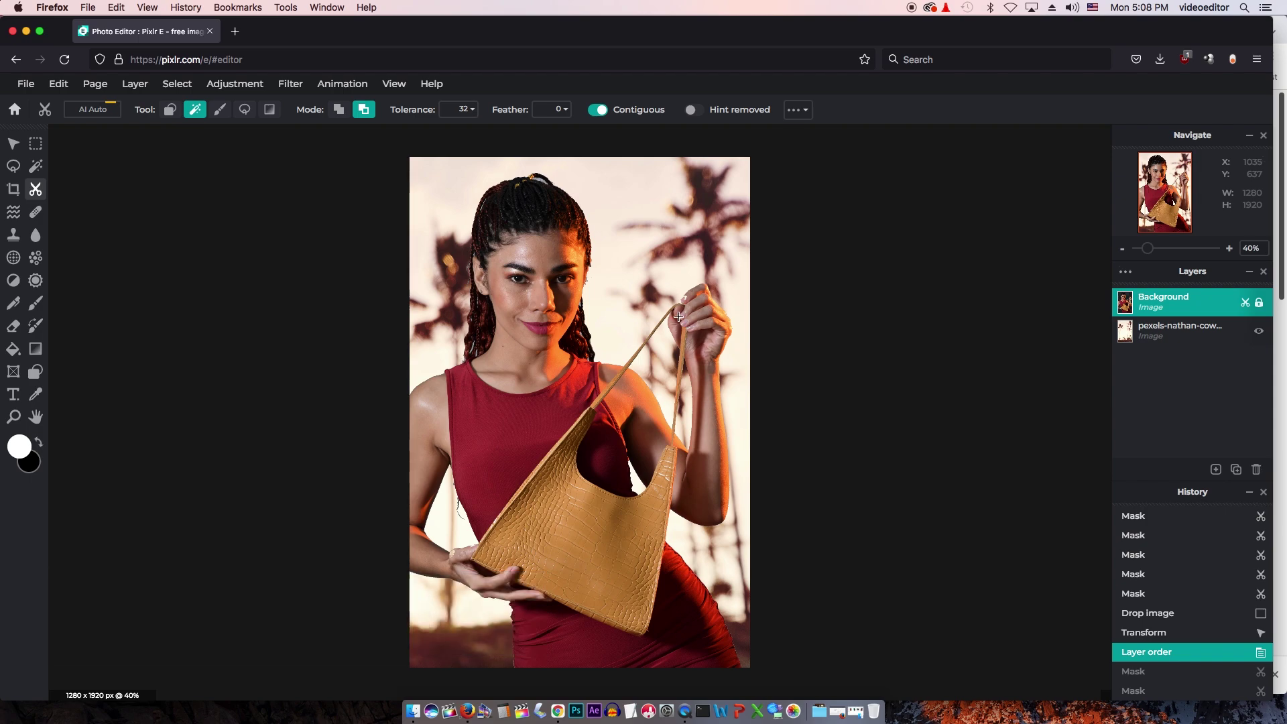
# Zoom in on the hair and subtract the background beside the head from the mask.
pyautogui.scroll(6, 542, 195)
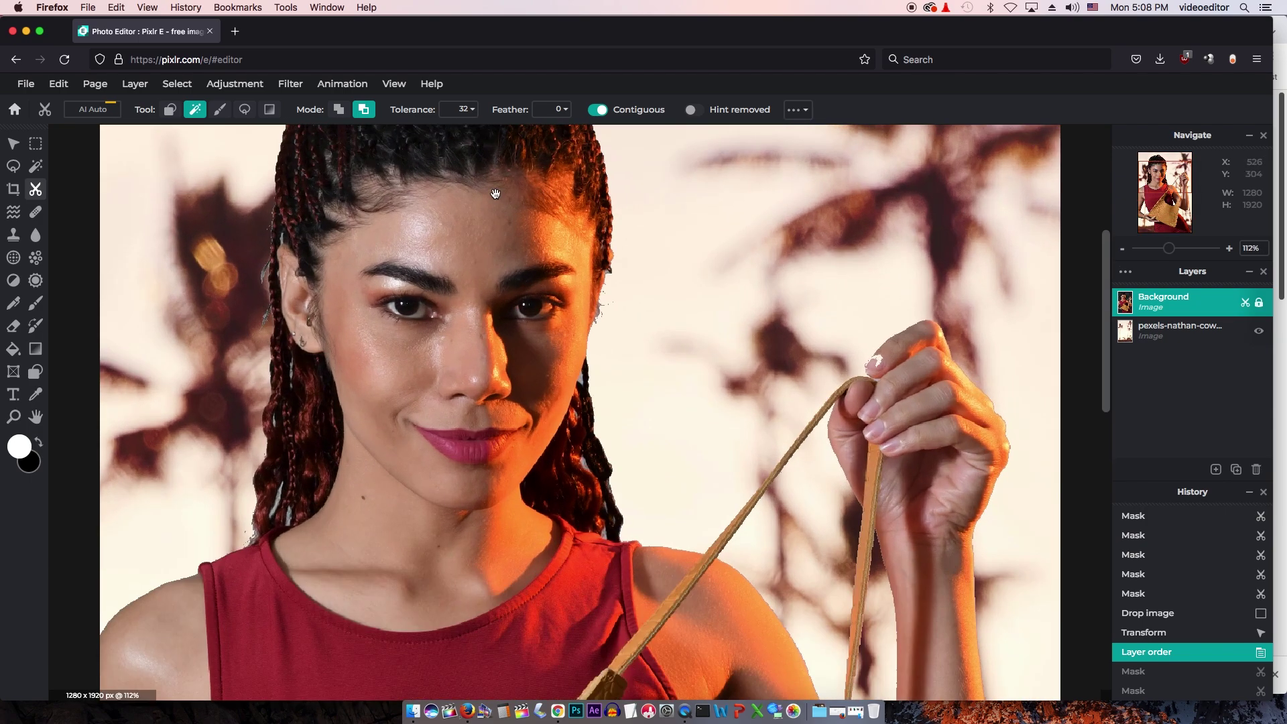
pyautogui.moveTo(494, 190); pyautogui.dragTo(487, 419)
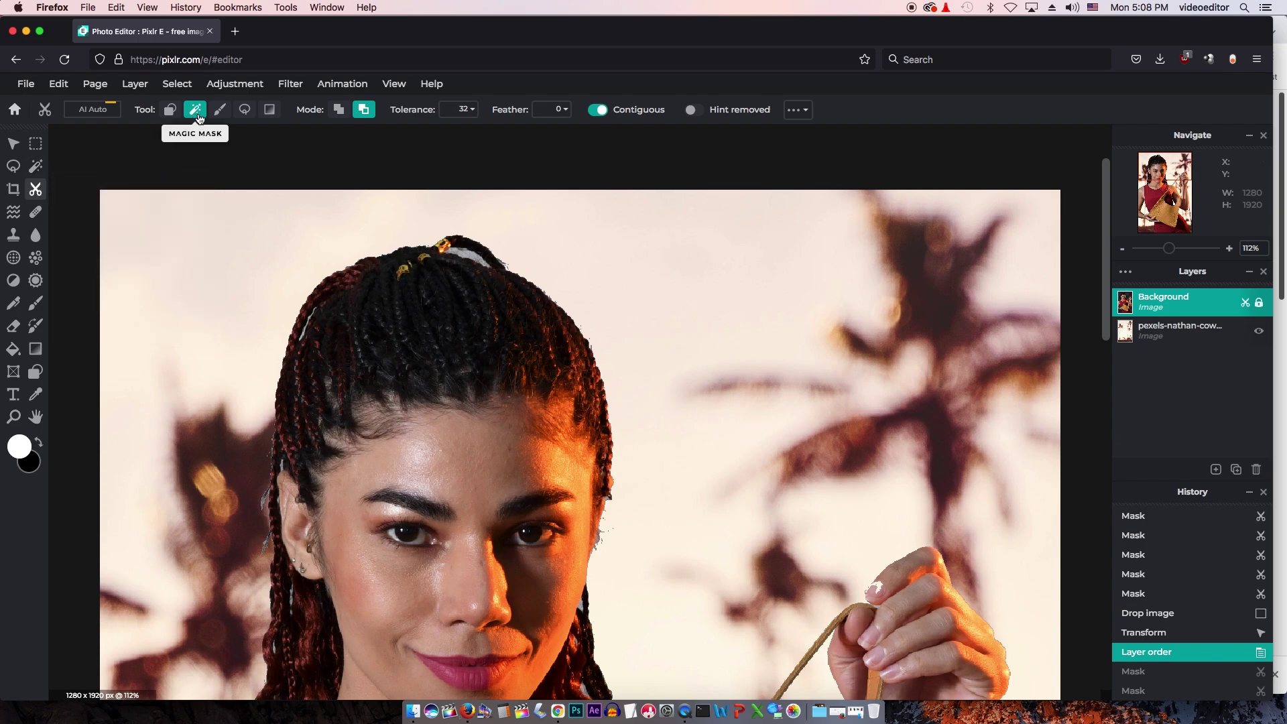
pyautogui.click(469, 256)
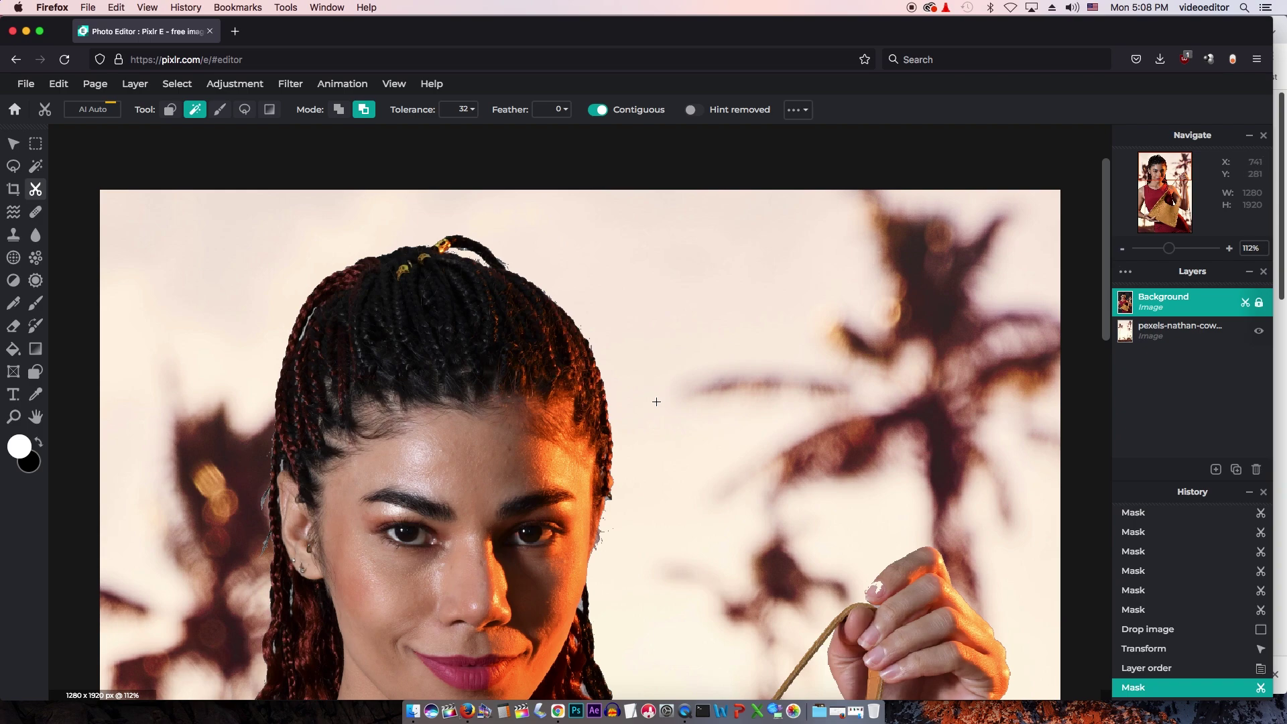
pyautogui.click(875, 585)
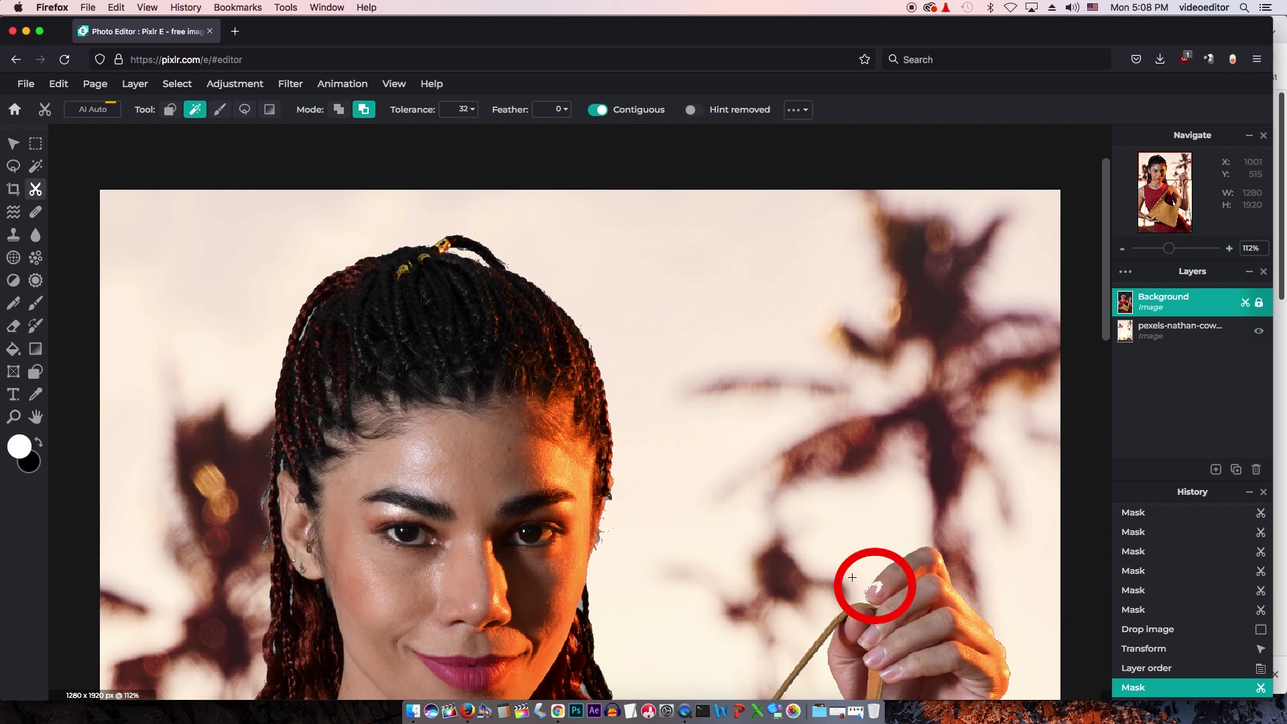
pyautogui.scroll(-3, 906, 625)
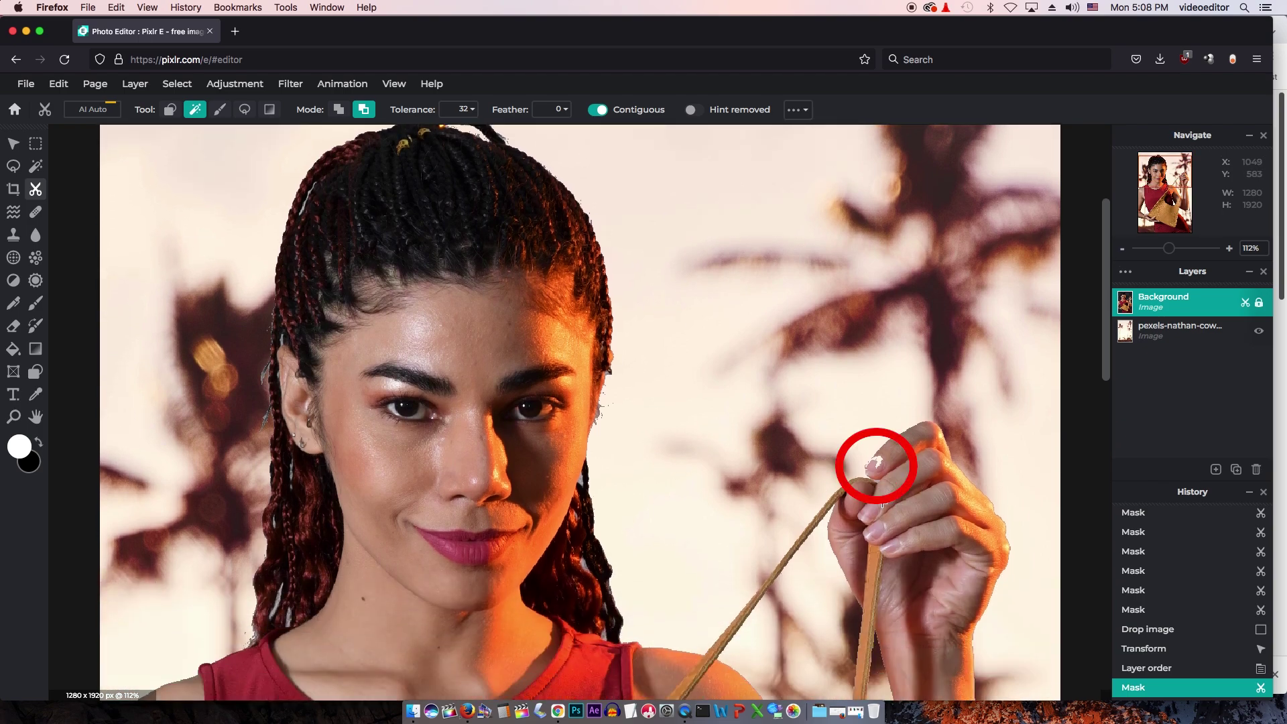
# With Draw Mask, a 30 px brush and Add to mask mode, paint the fingertip back.
pyautogui.click(220, 111)
pyautogui.click(432, 109)
pyautogui.moveTo(458, 159); pyautogui.dragTo(452, 160)
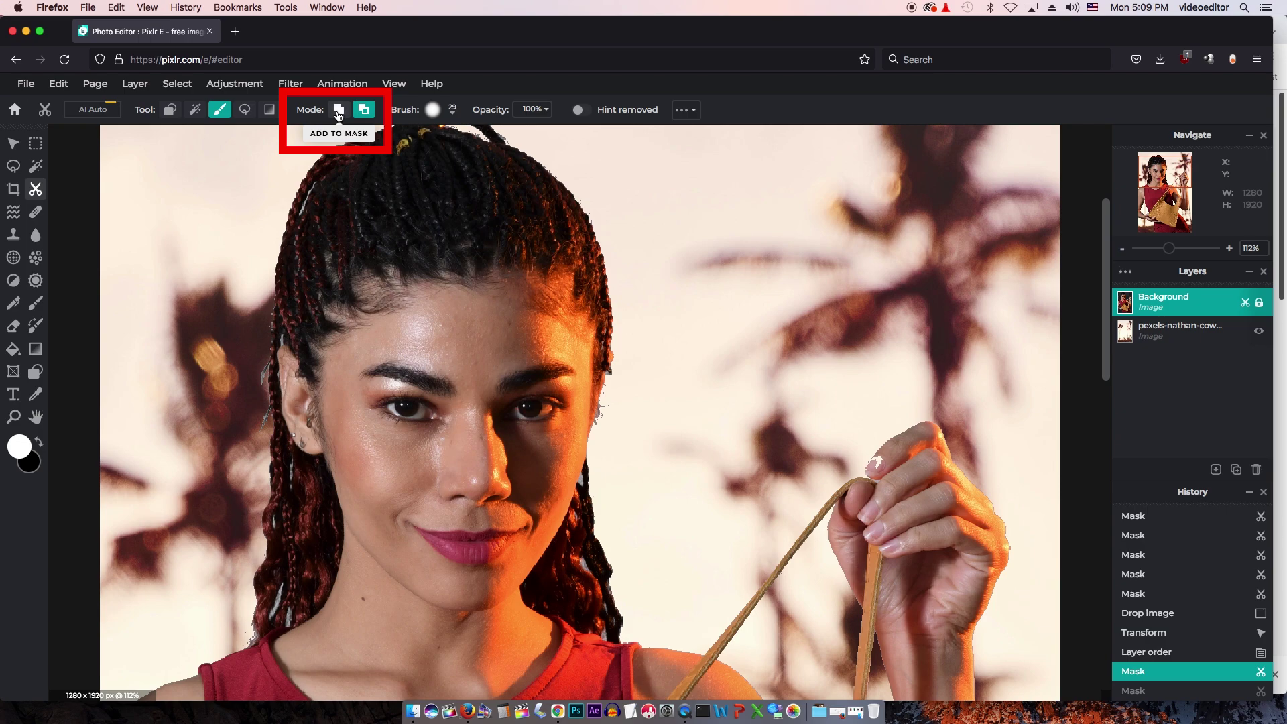
pyautogui.click(339, 111)
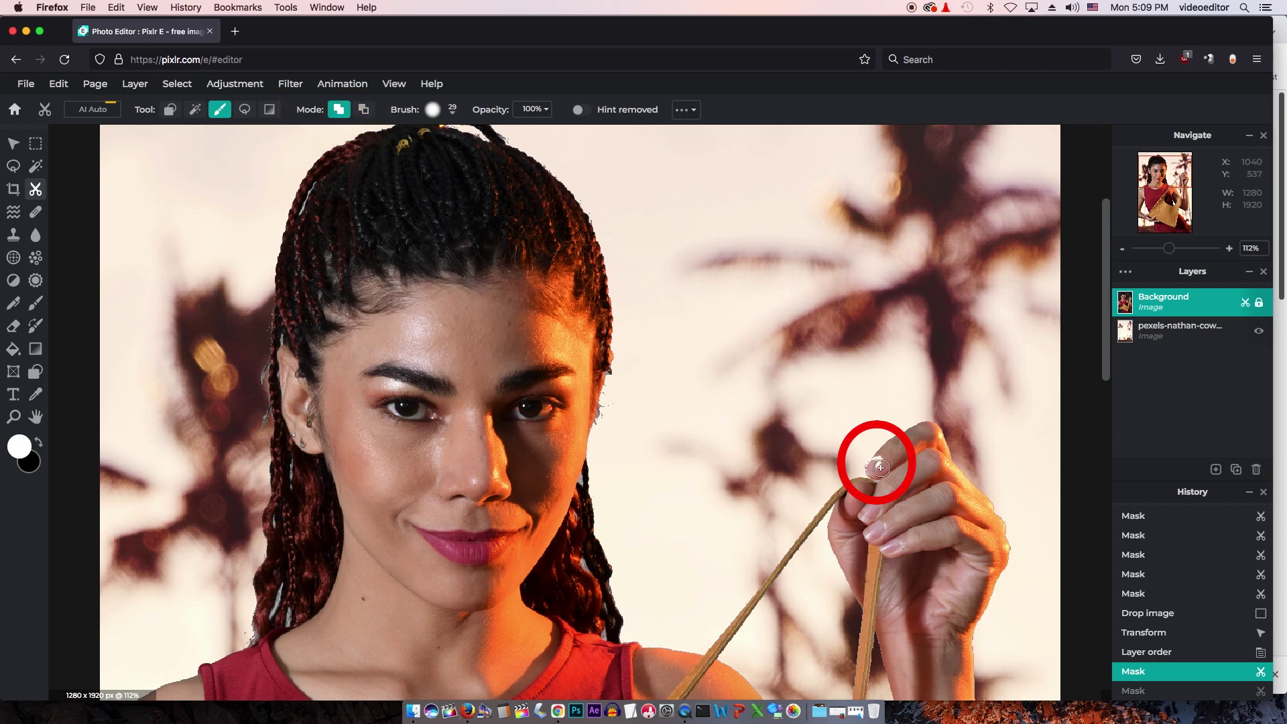
pyautogui.moveTo(878, 470)
pyautogui.mouseDown()
pyautogui.moveTo(884, 458)
pyautogui.moveTo(875, 473)
pyautogui.mouseUp()
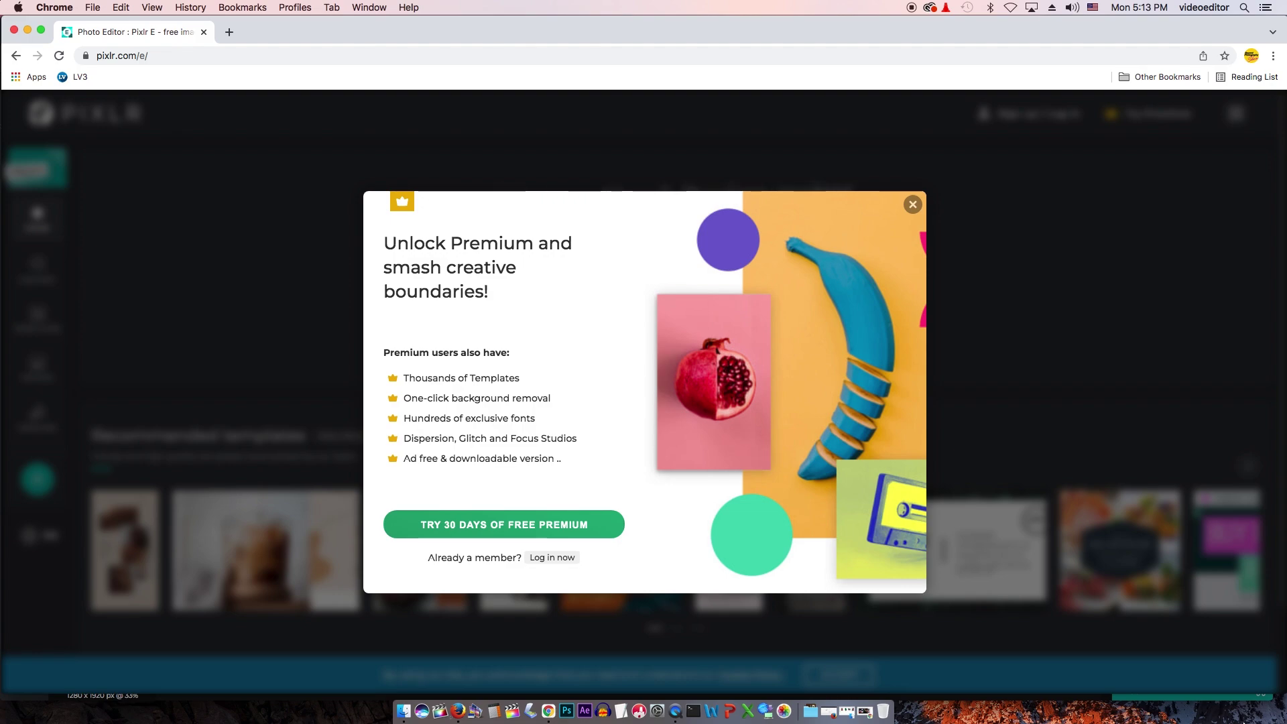
# Switch back to the Firefox window with the Pixlr E editor and scroll History up.
pyautogui.click(459, 716)
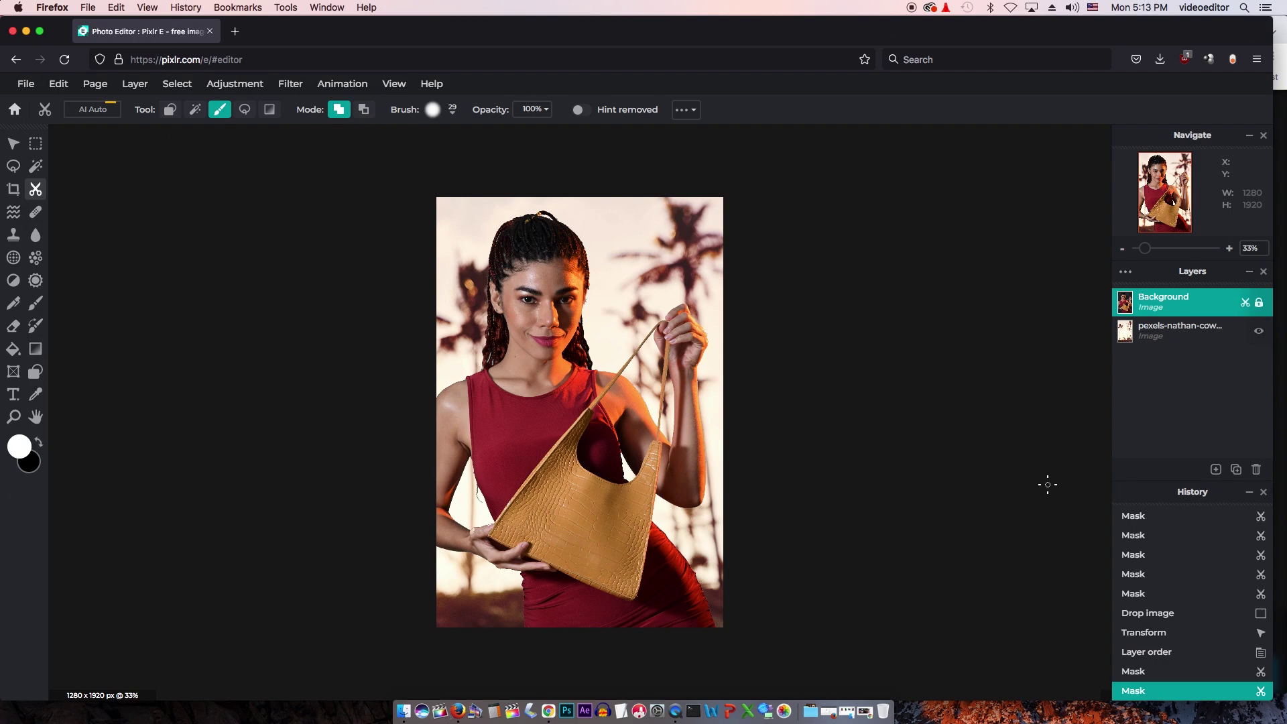
pyautogui.scroll(3, 1217, 609)
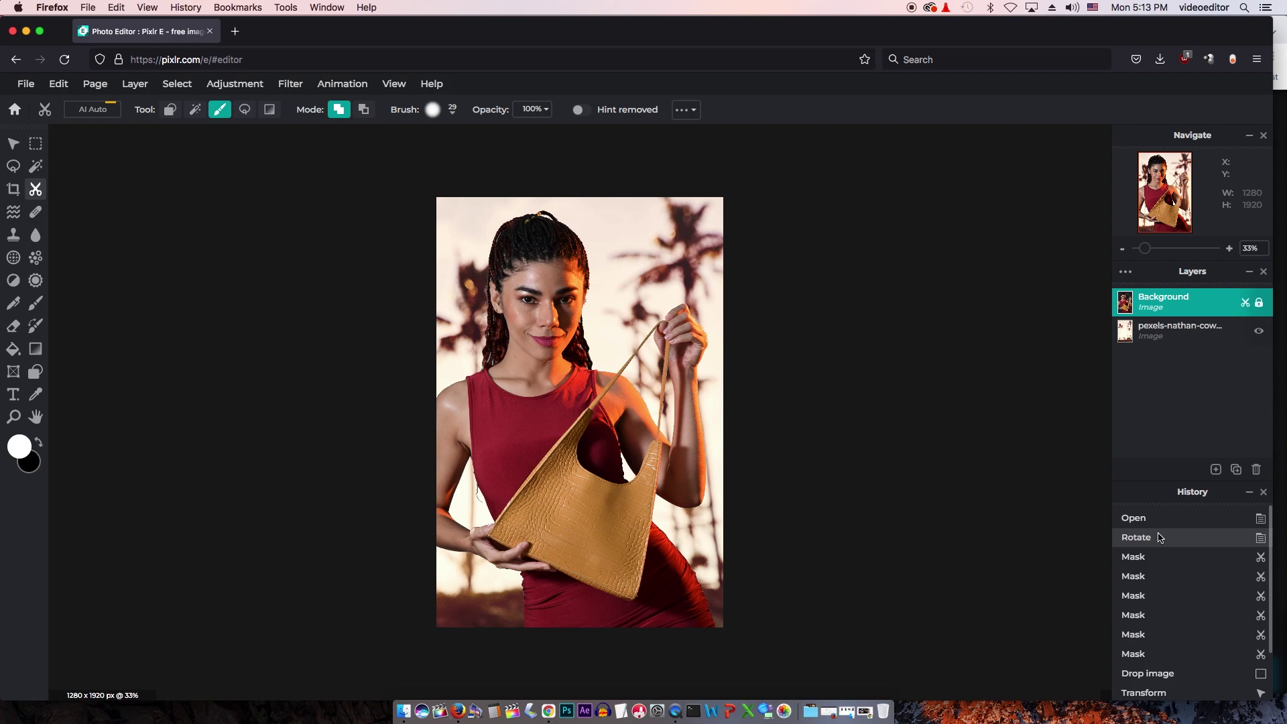
# Revert to the Rotate history state and cut the woman out with AI Auto.
pyautogui.click(1159, 538)
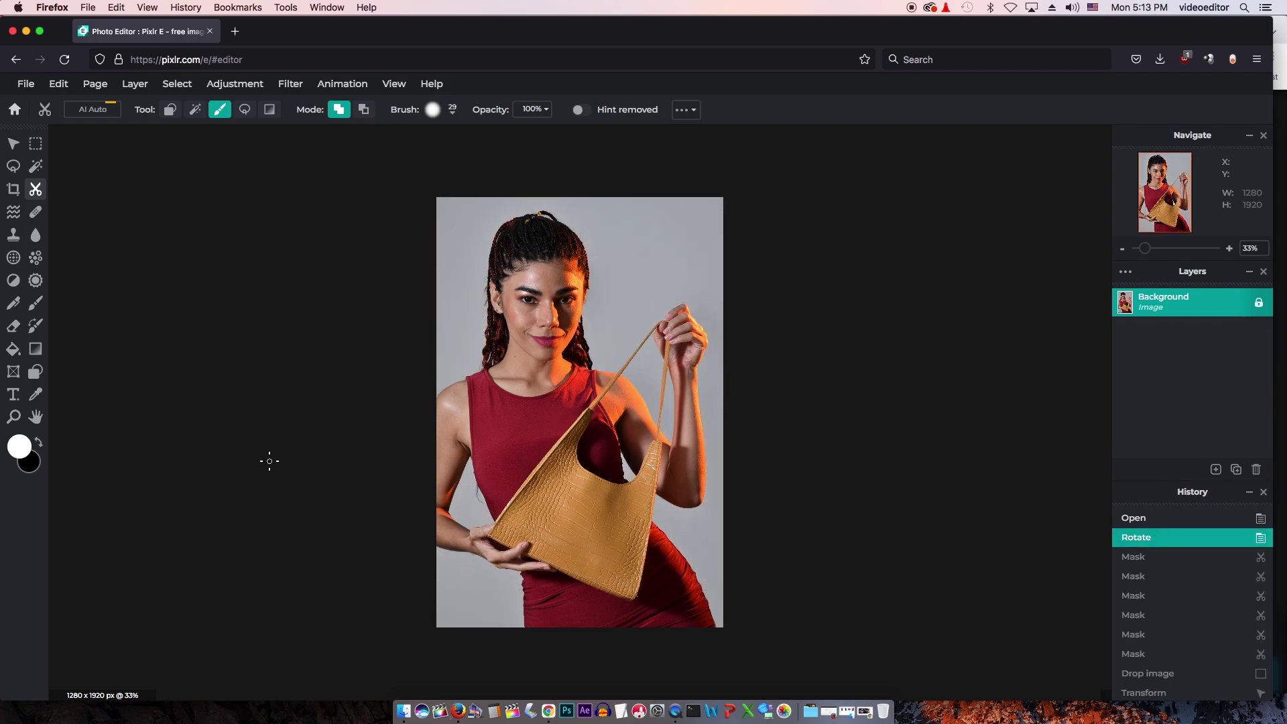
pyautogui.click(94, 109)
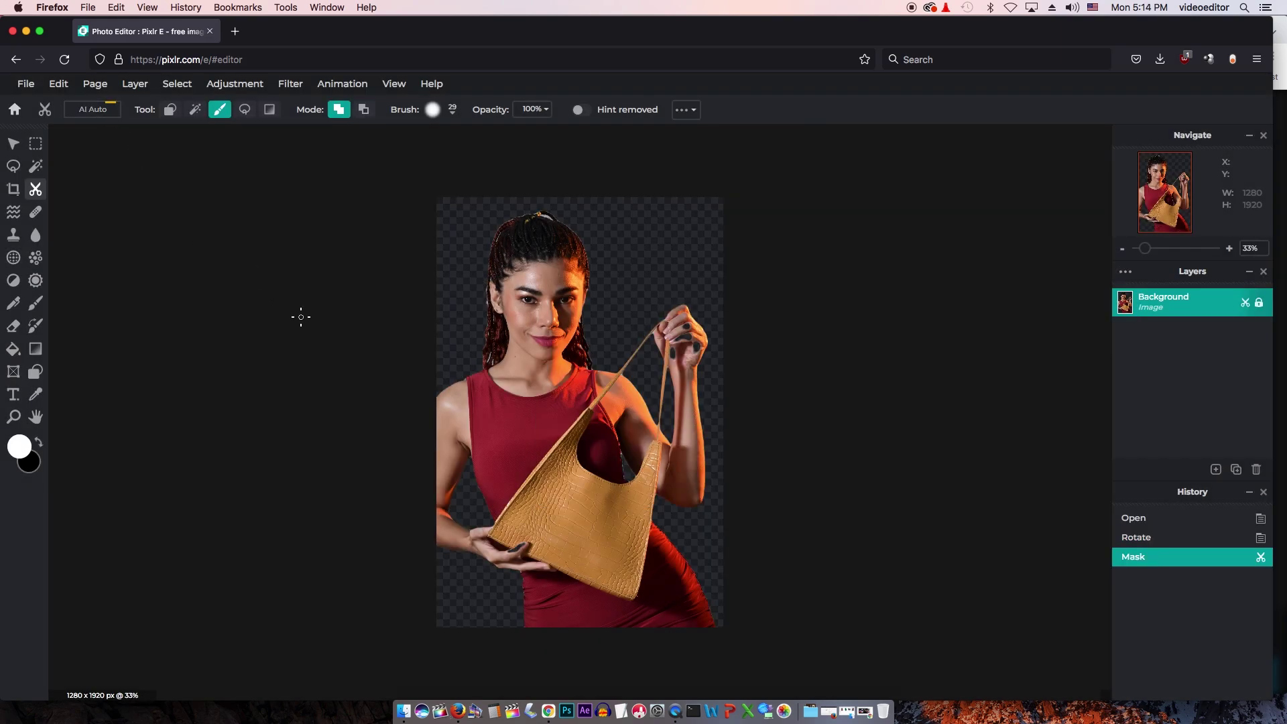
pyautogui.scroll(5, 630, 289)
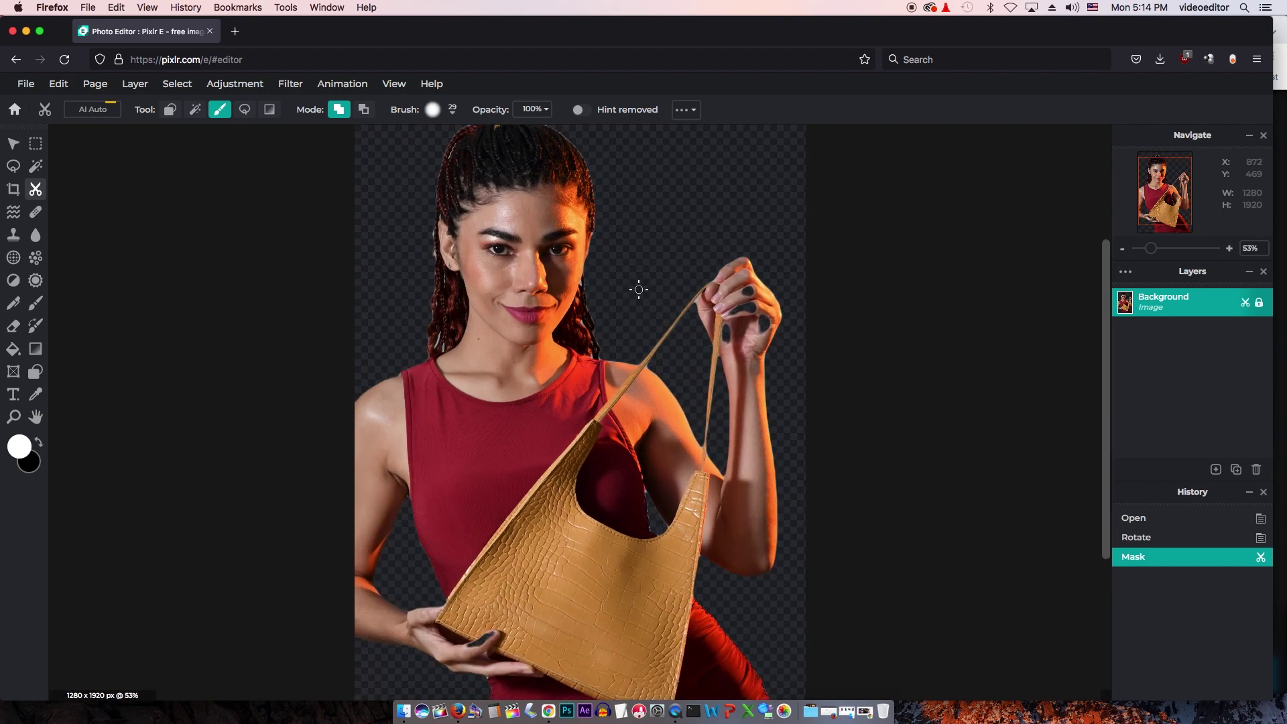
pyautogui.scroll(3, 542, 238)
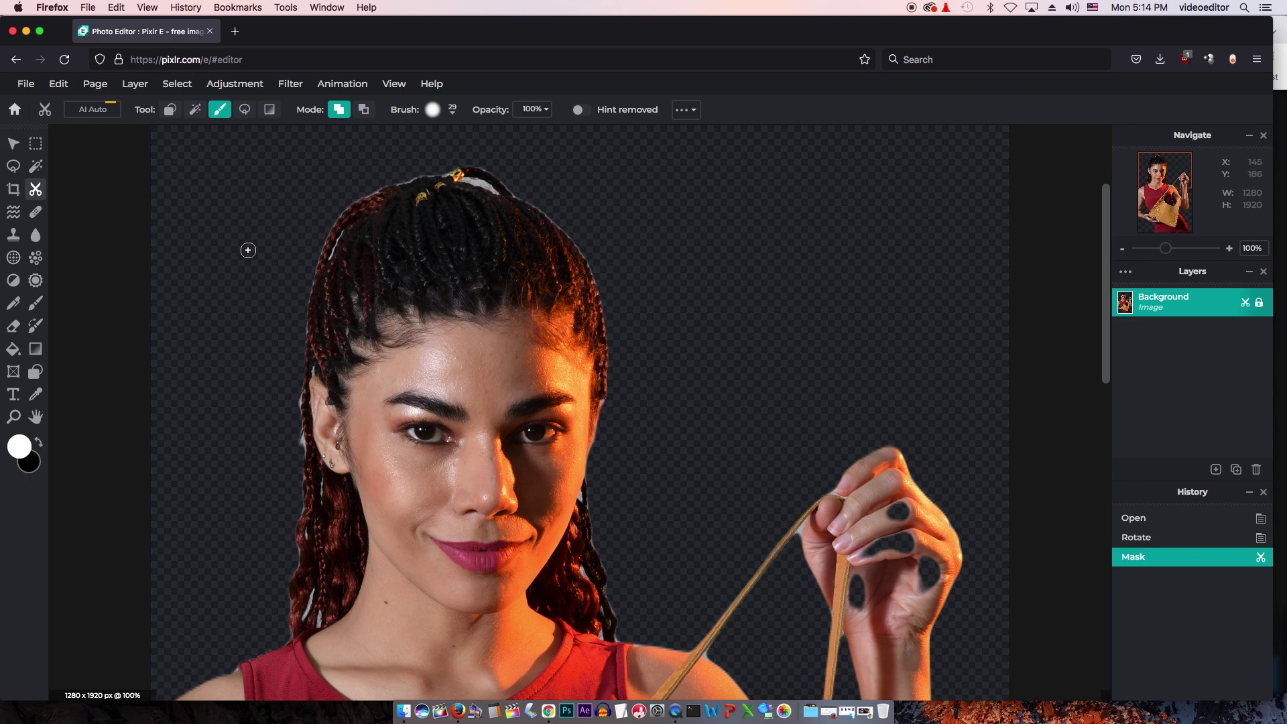
# Remove the stray area atop the hair with the wand, then brush the fingers back in.
pyautogui.press('w')
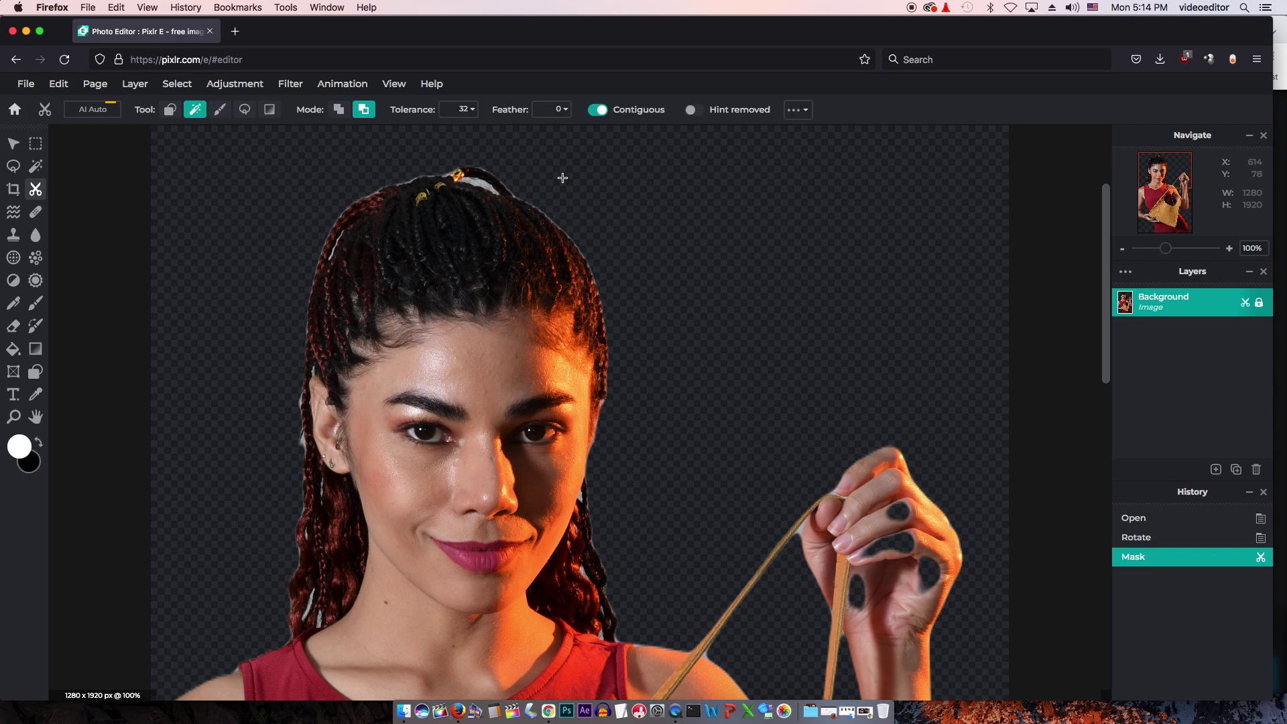
pyautogui.click(479, 183)
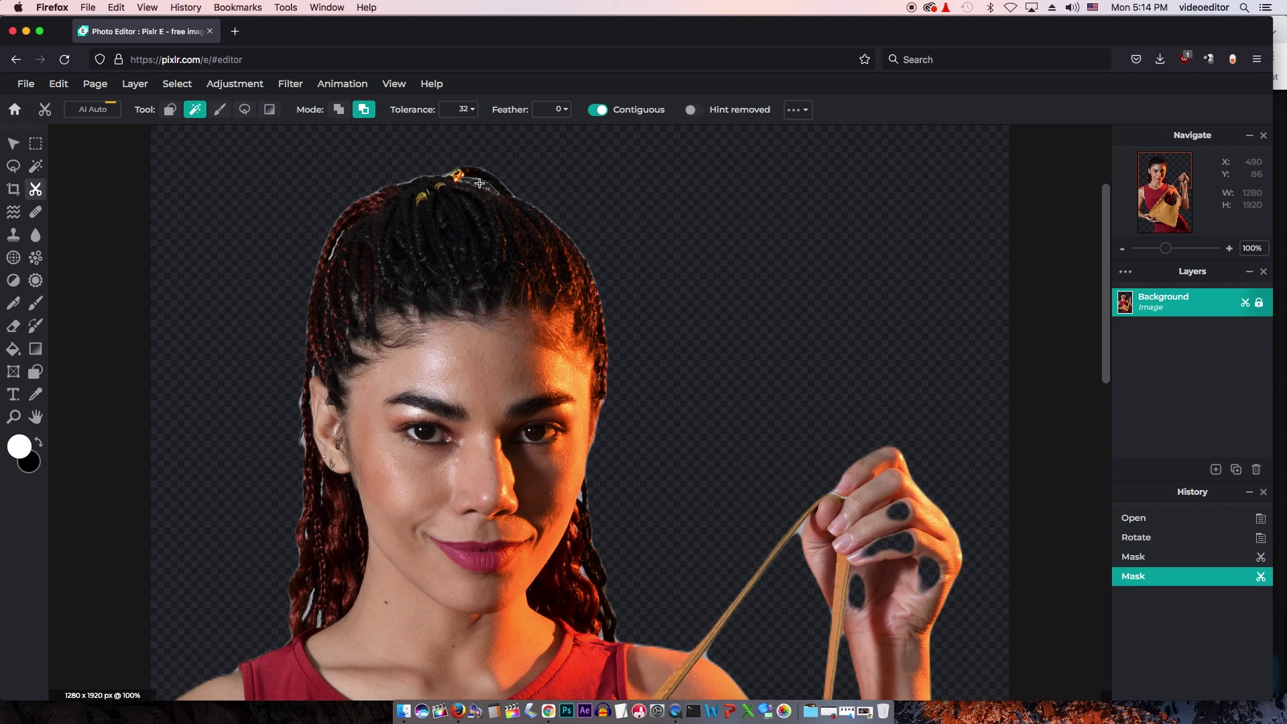
pyautogui.press('b')
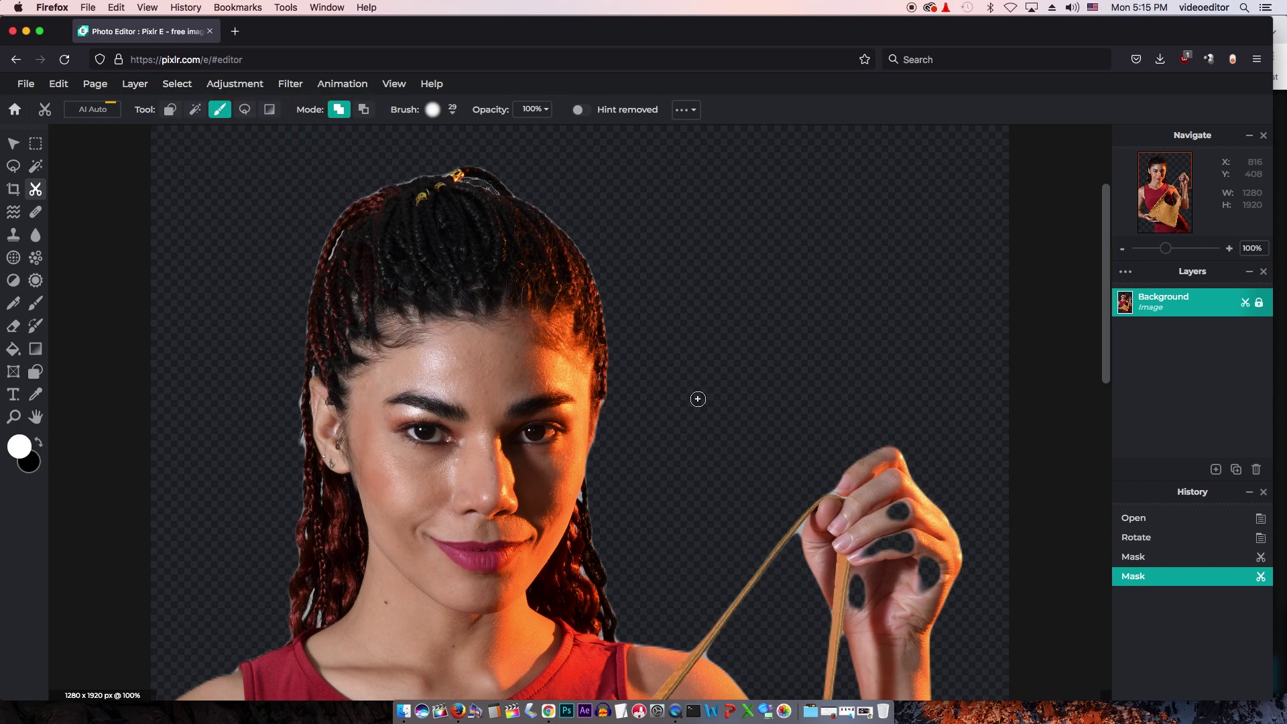
pyautogui.moveTo(902, 526)
pyautogui.mouseDown()
pyautogui.moveTo(905, 510)
pyautogui.moveTo(869, 553)
pyautogui.moveTo(904, 536)
pyautogui.moveTo(857, 583)
pyautogui.moveTo(862, 610)
pyautogui.moveTo(939, 573)
pyautogui.moveTo(927, 568)
pyautogui.moveTo(928, 579)
pyautogui.mouseUp()
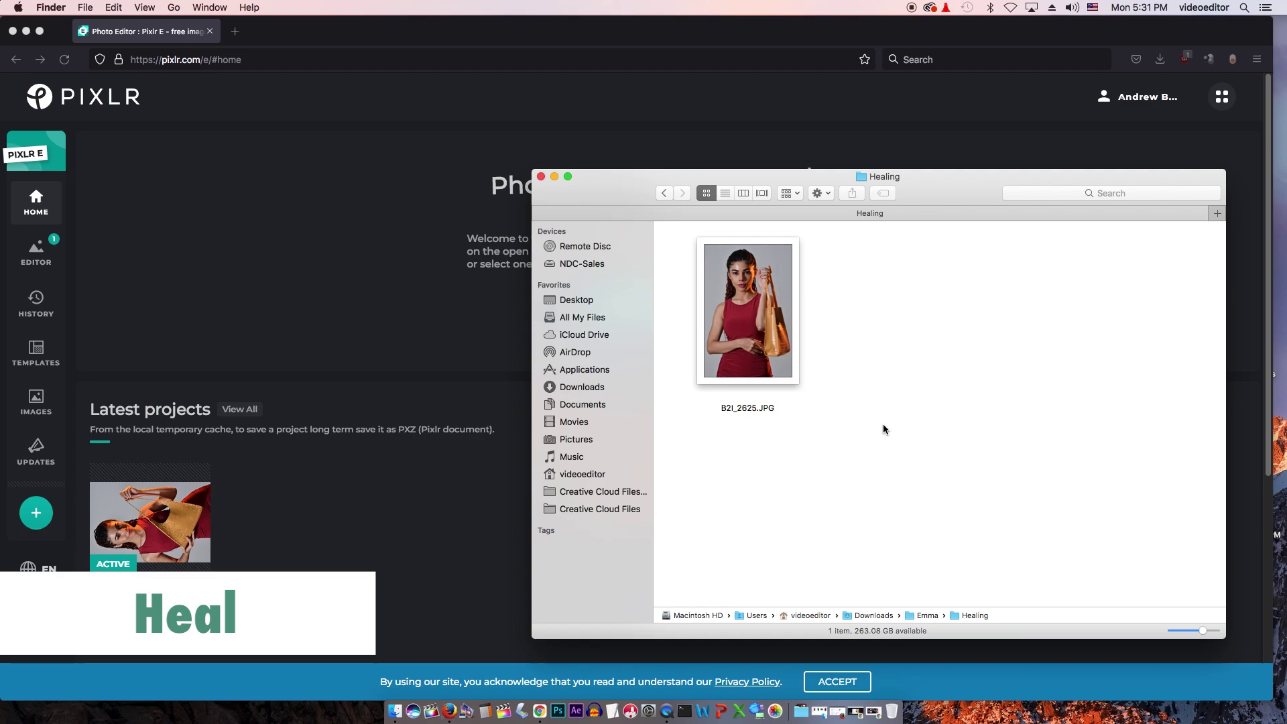
# Drag B2I_2625.JPG from the Finder Healing folder onto the Pixlr page.
pyautogui.click(767, 303)
pyautogui.moveTo(767, 303); pyautogui.dragTo(366, 220)
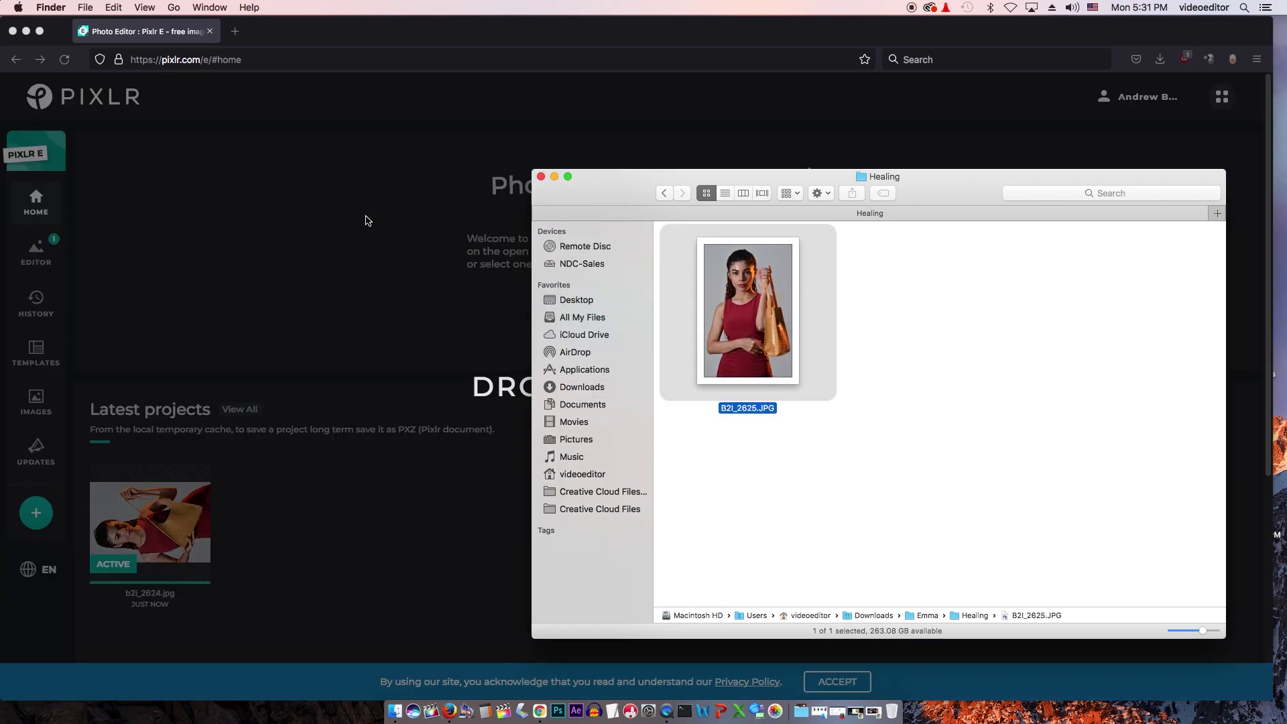
pyautogui.click(487, 47)
# Open B2I_2625.JPG at Full HD and rotate the page clockwise to portrait.
pyautogui.click(579, 401)
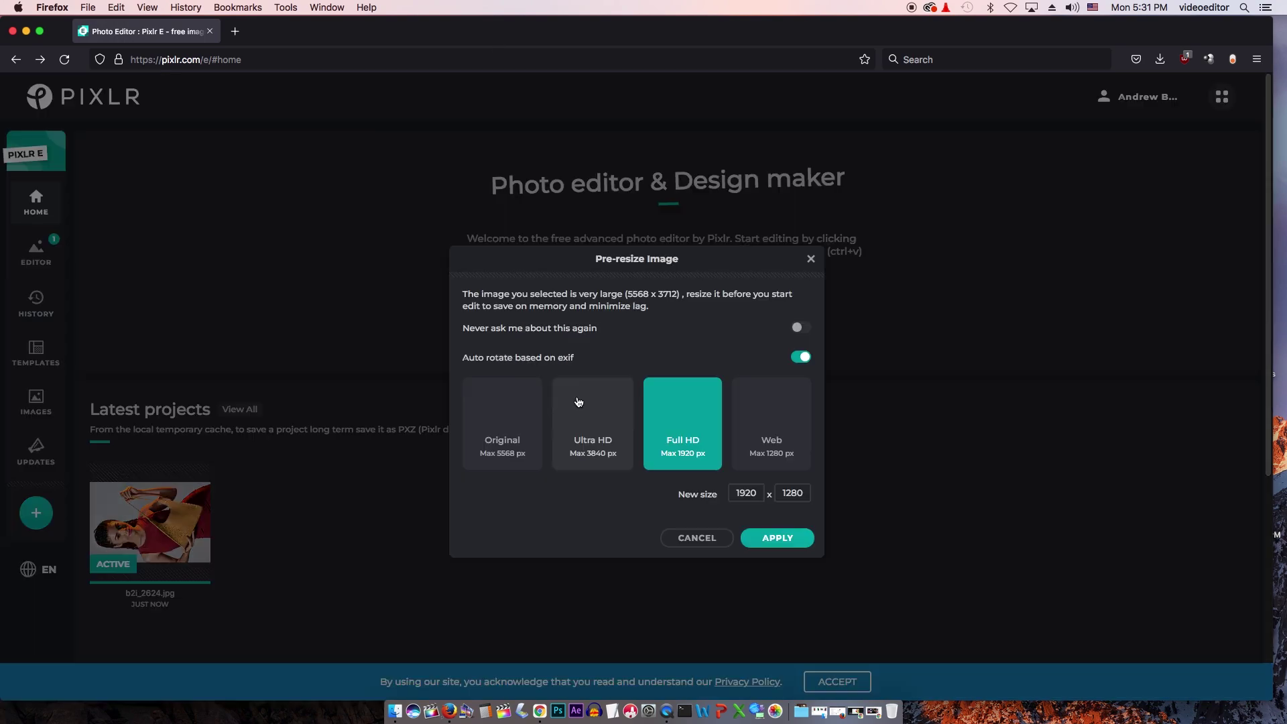
pyautogui.click(788, 539)
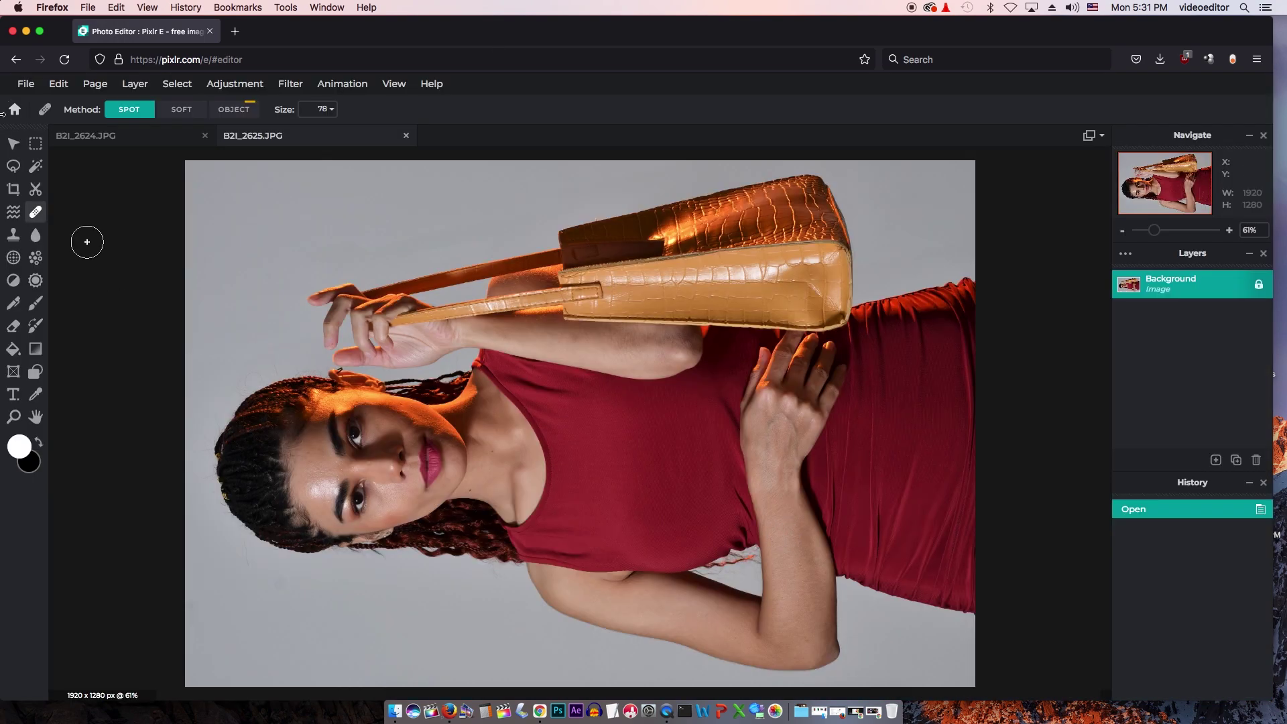
pyautogui.click(95, 83)
pyautogui.moveTo(165, 169)
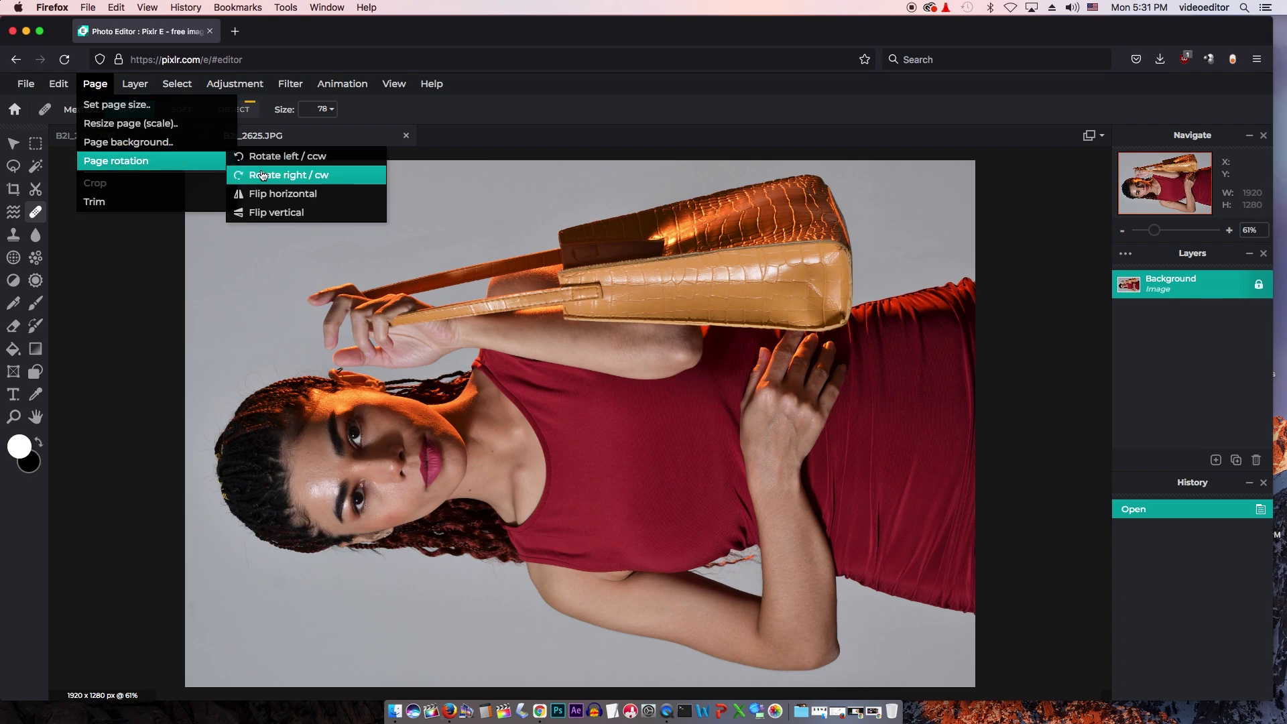
pyautogui.click(289, 175)
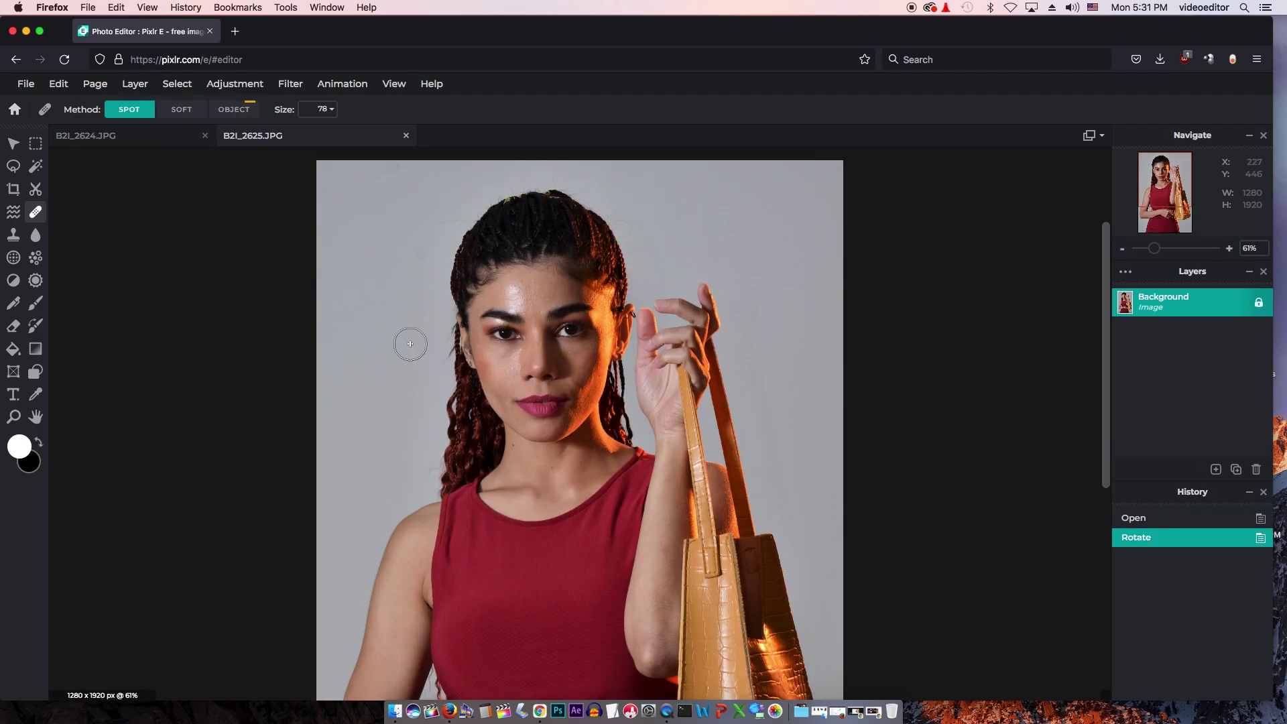
pyautogui.scroll(5, 410, 344)
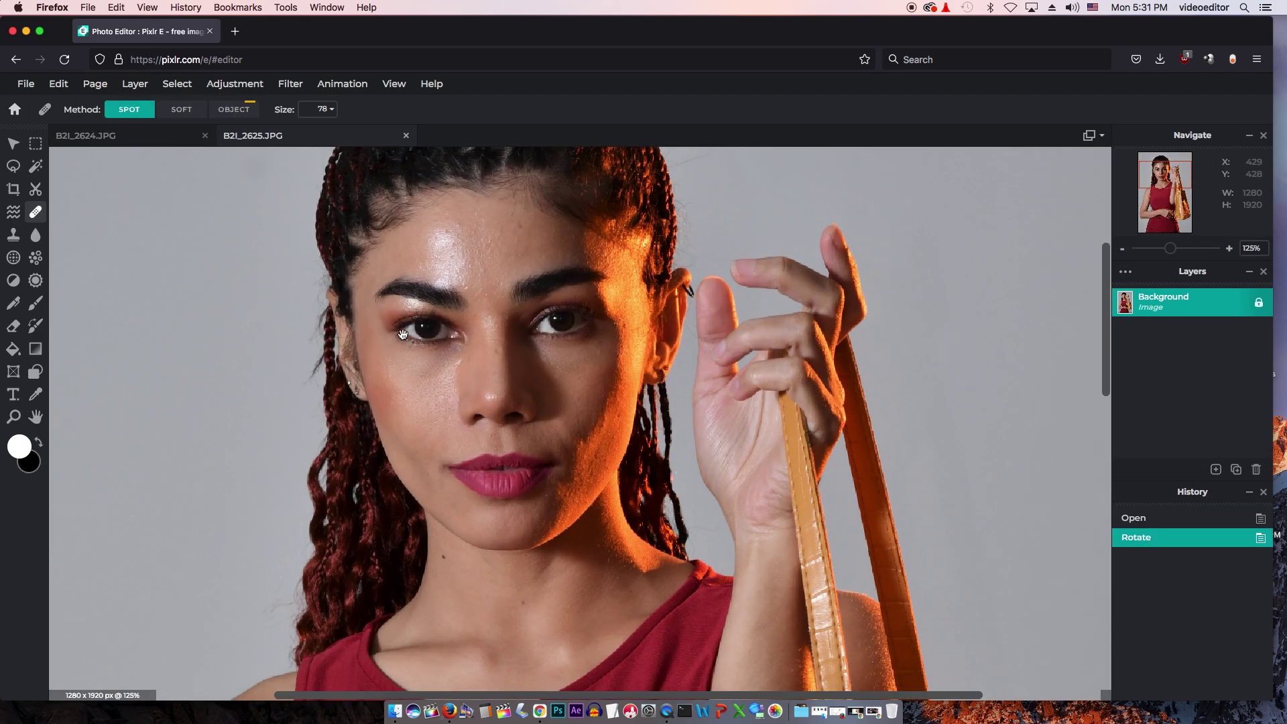
pyautogui.scroll(3, 530, 354)
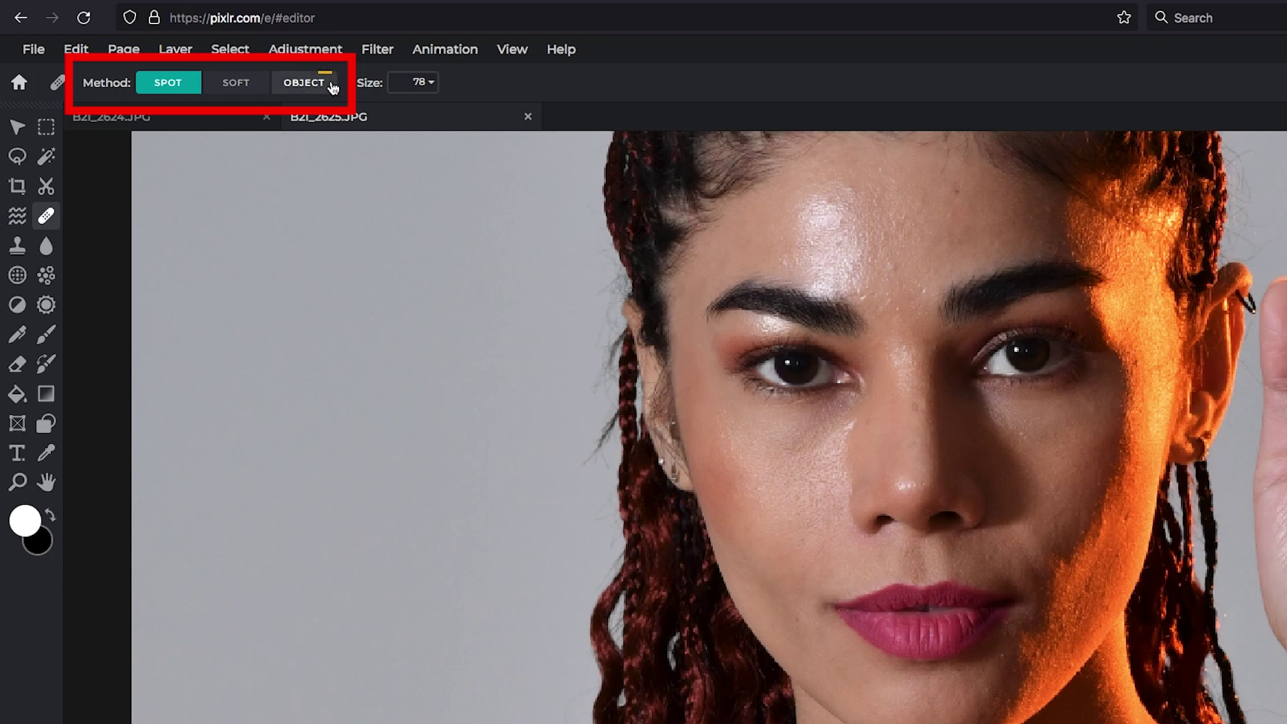
# Set the Heal brush to size 12 and heal blemishes on the face, chin mole and lower face.
pyautogui.click(432, 83)
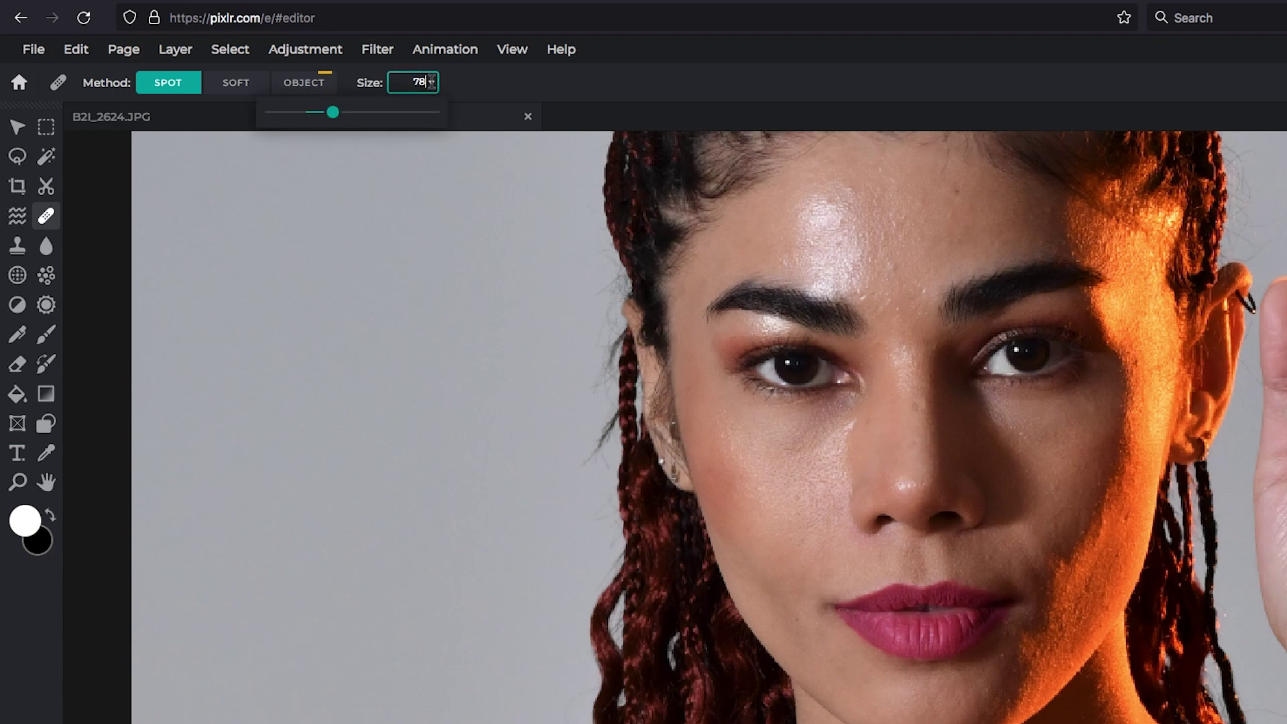
pyautogui.click(278, 112)
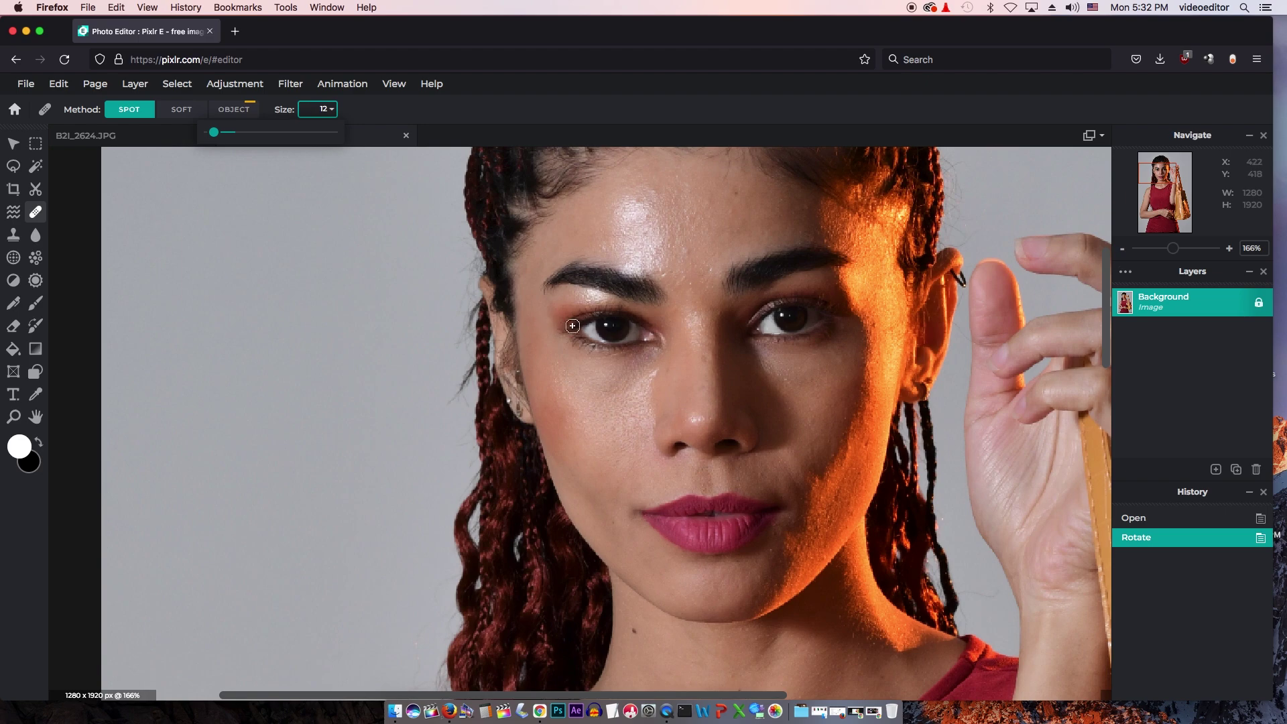
pyautogui.scroll(1, 704, 360)
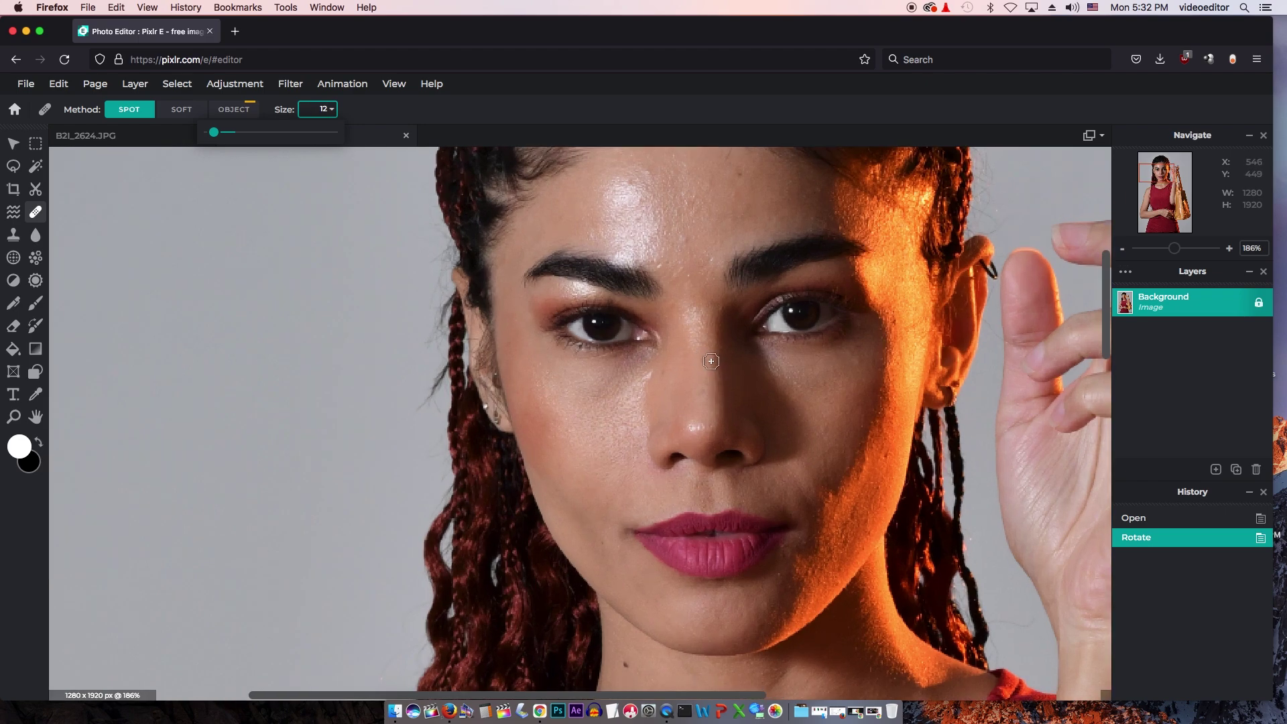
pyautogui.click(703, 359)
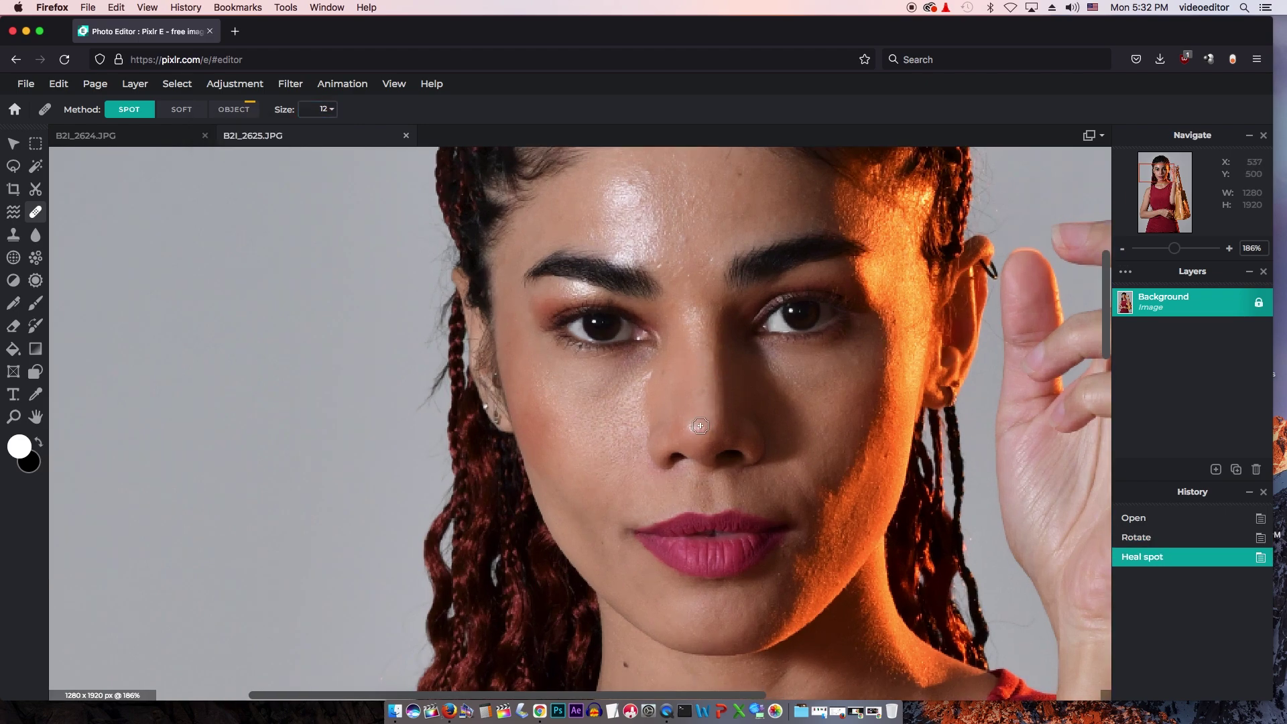
pyautogui.moveTo(657, 536); pyautogui.dragTo(657, 417)
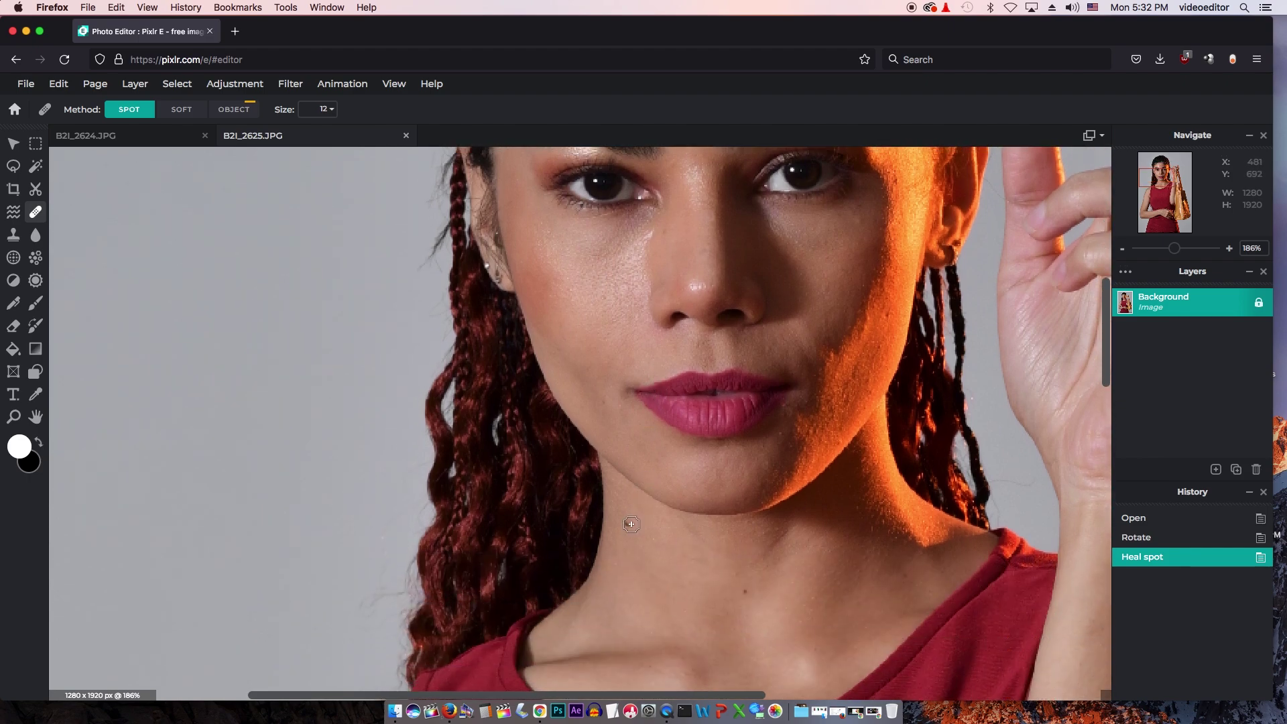
pyautogui.click(629, 524)
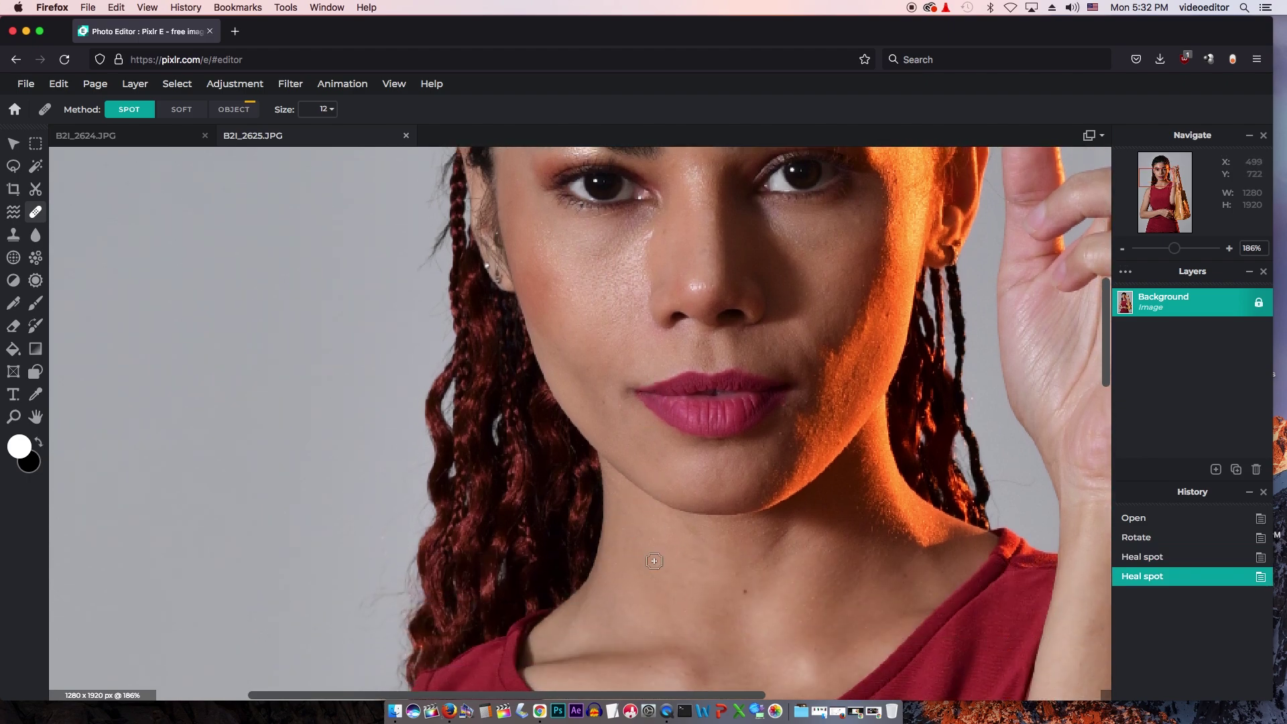
pyautogui.click(748, 592)
# Heal the three small spots on the forehead.
pyautogui.moveTo(662, 288); pyautogui.dragTo(661, 358)
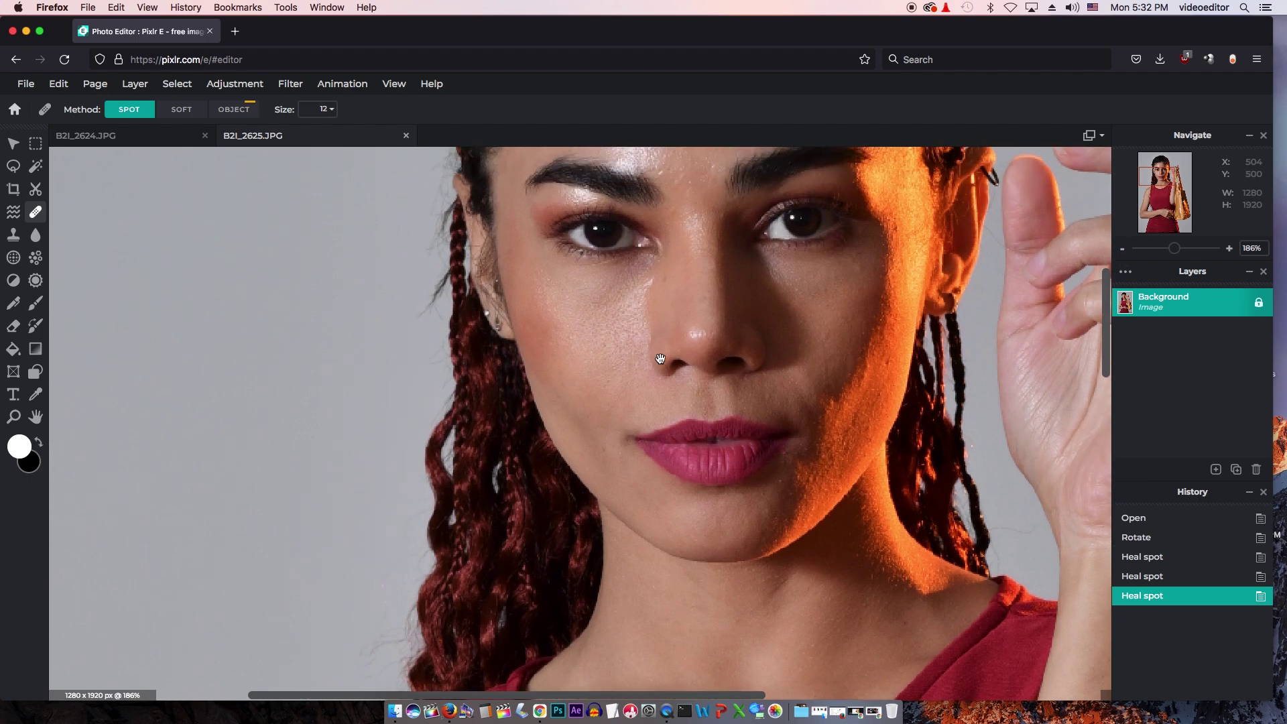
pyautogui.scroll(3, 691, 341)
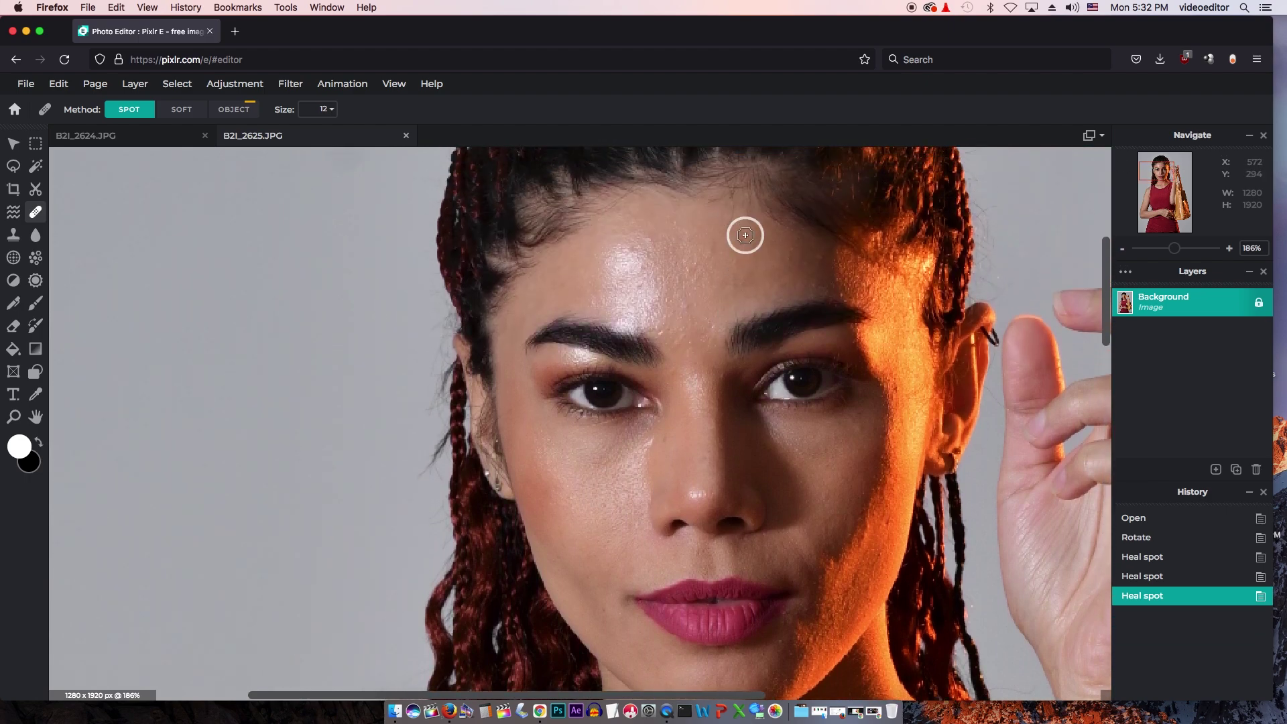
pyautogui.click(744, 235)
pyautogui.click(711, 254)
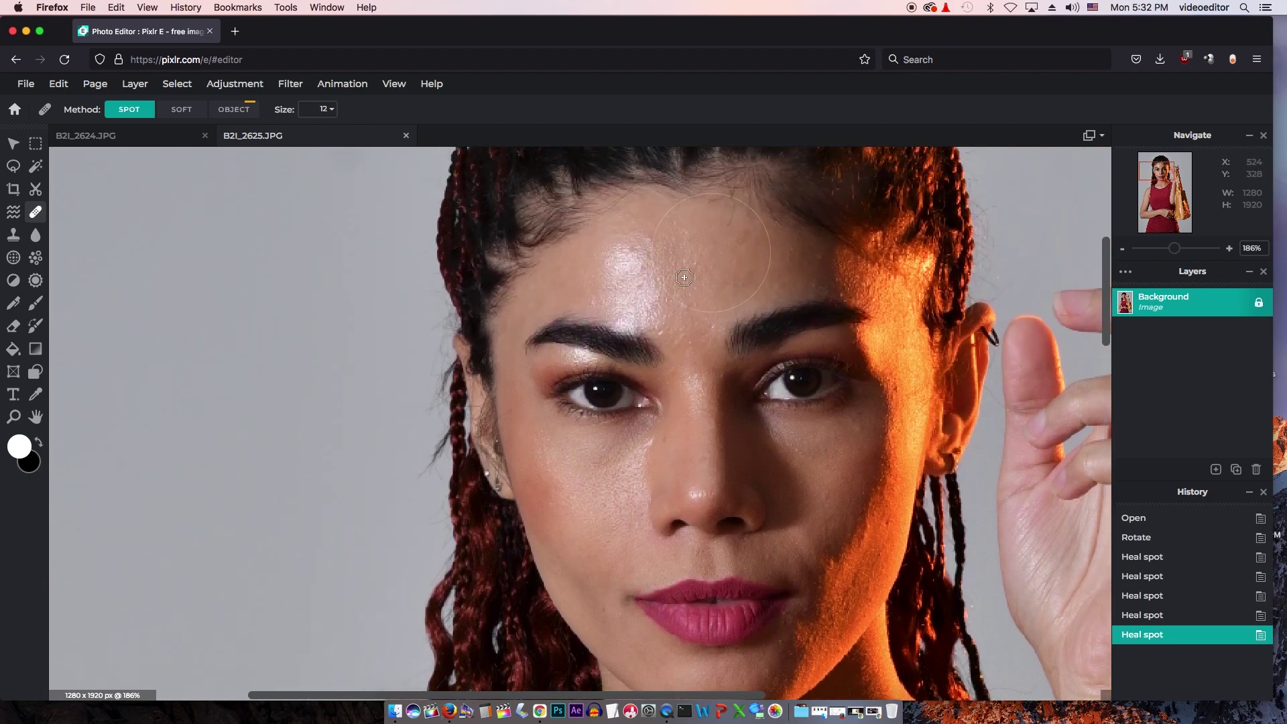
pyautogui.click(741, 238)
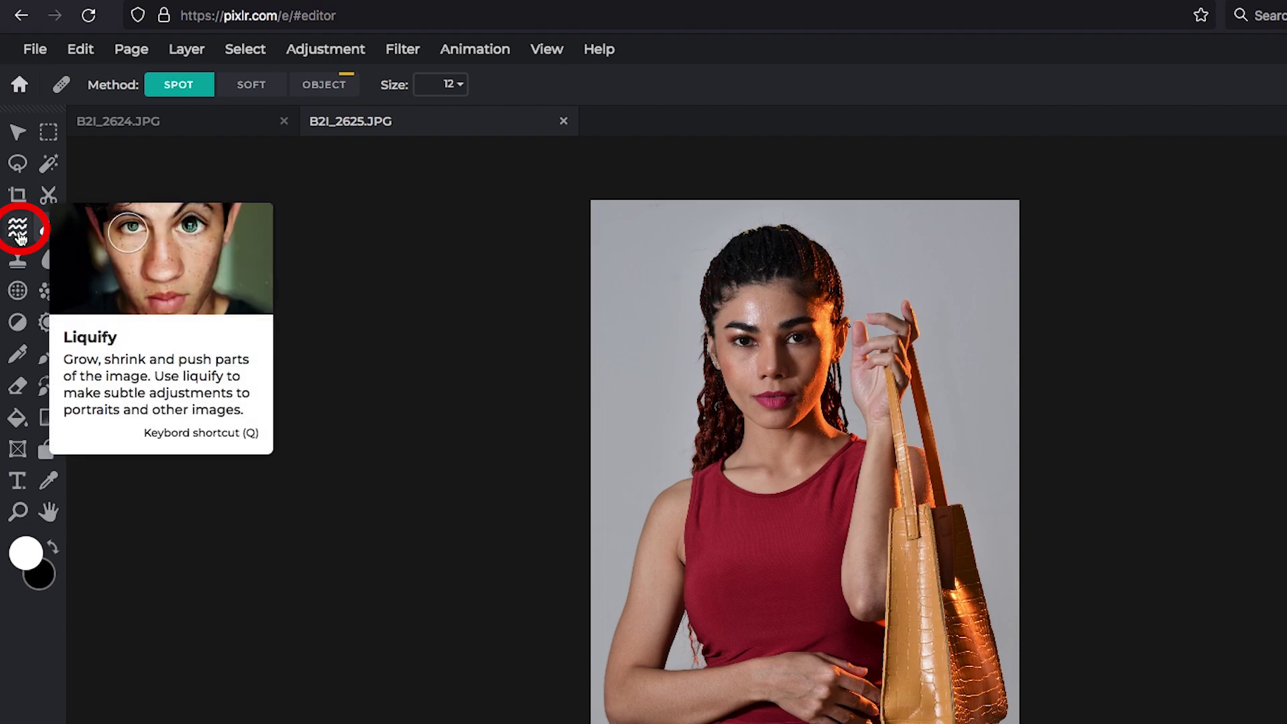
# Use Liquify at brush size 102 and 100% zoom to push the left eye and brow area.
pyautogui.click(20, 233)
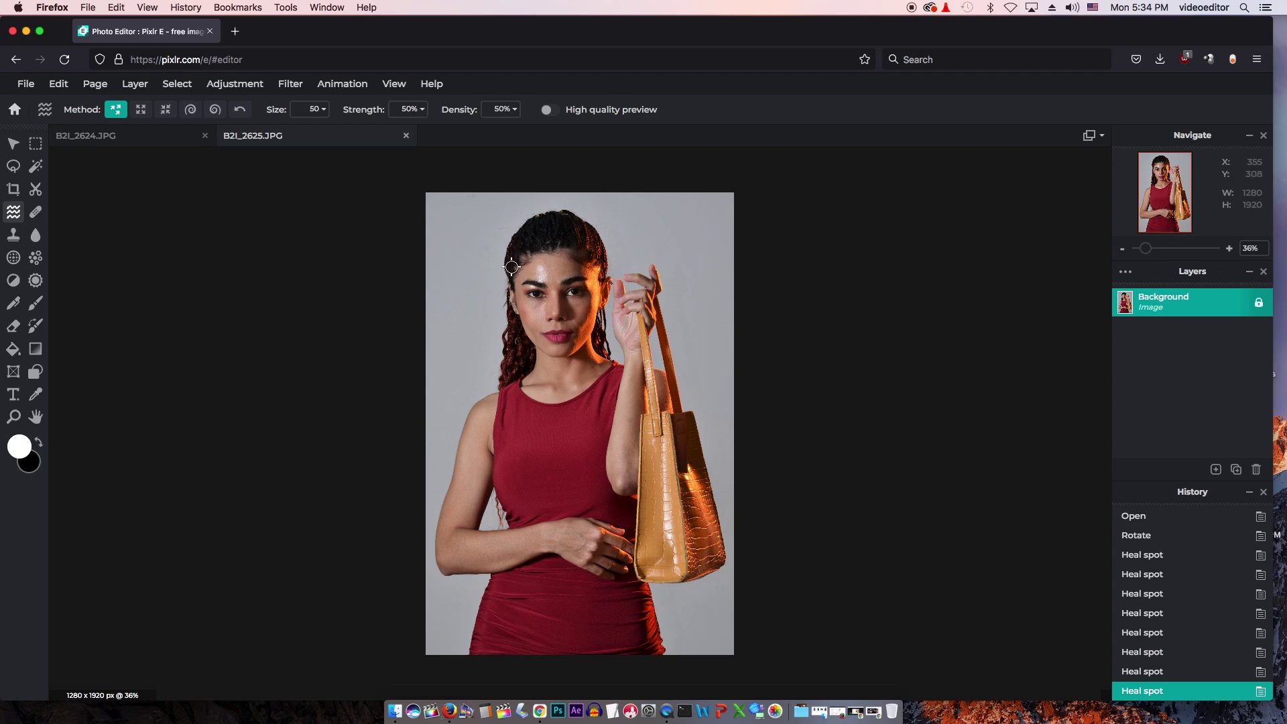
pyautogui.hotkey('ctrl', '1')
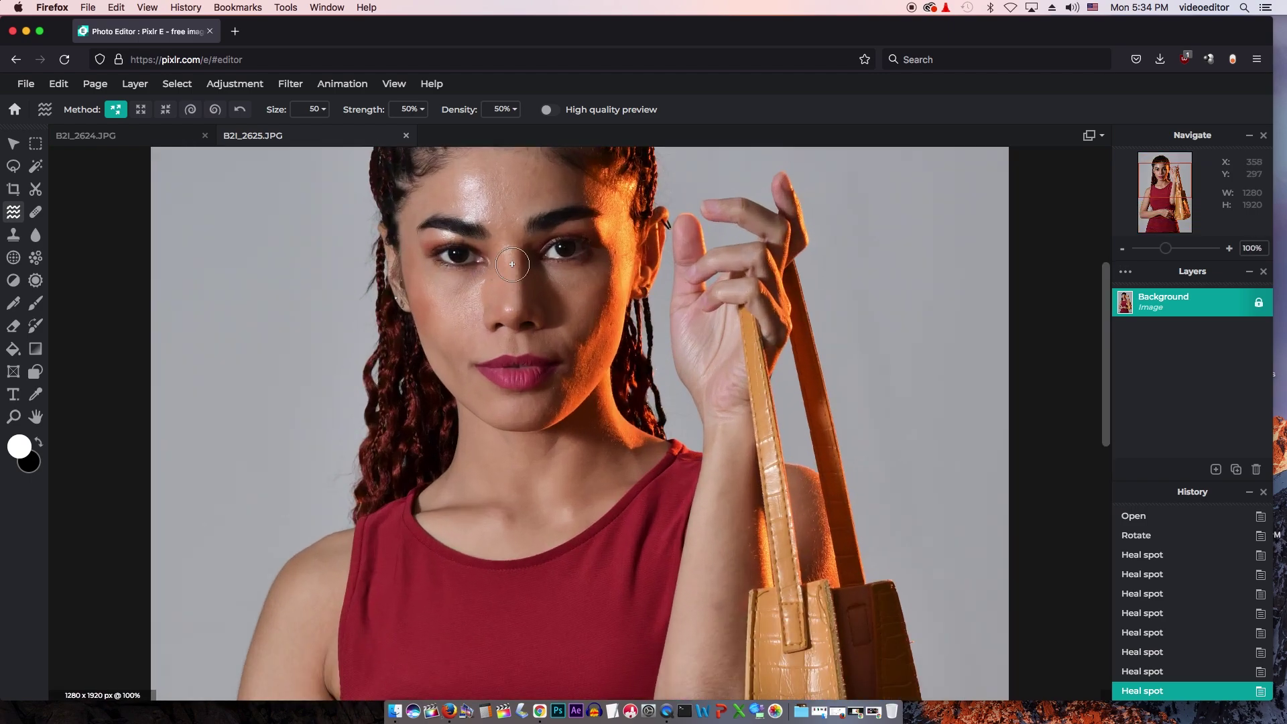
pyautogui.scroll(1, 557, 403)
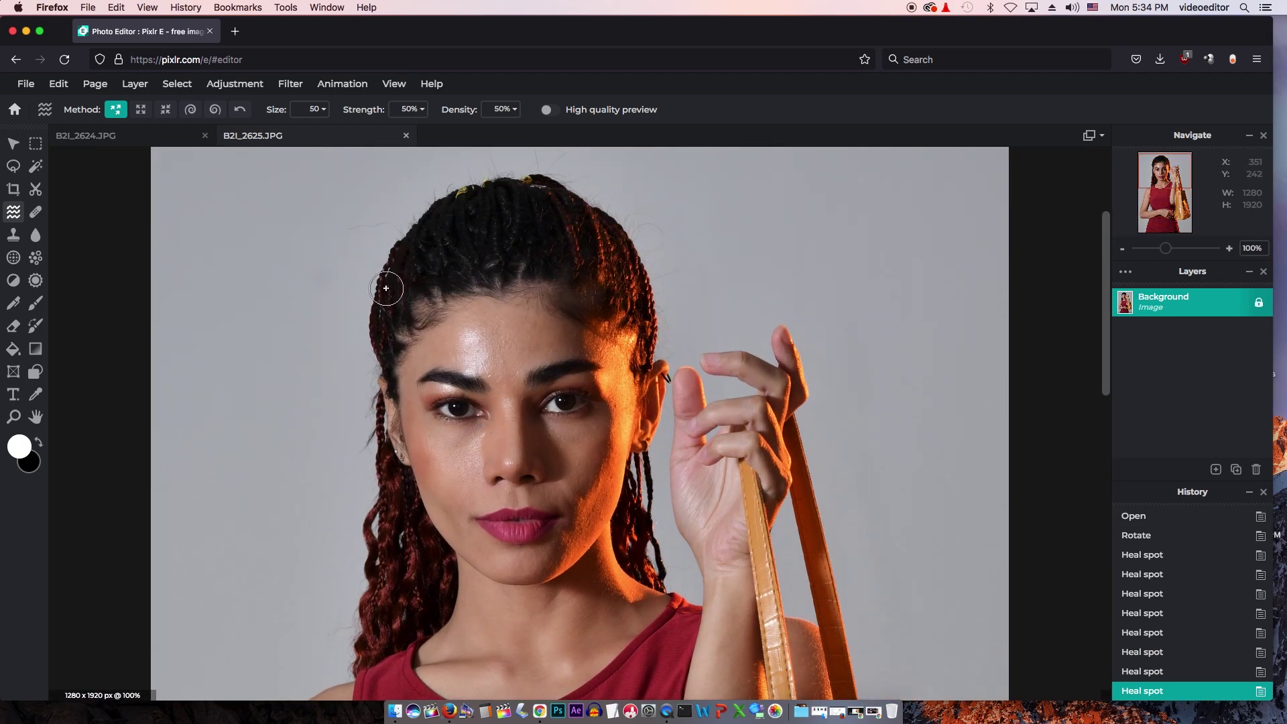
pyautogui.click(325, 110)
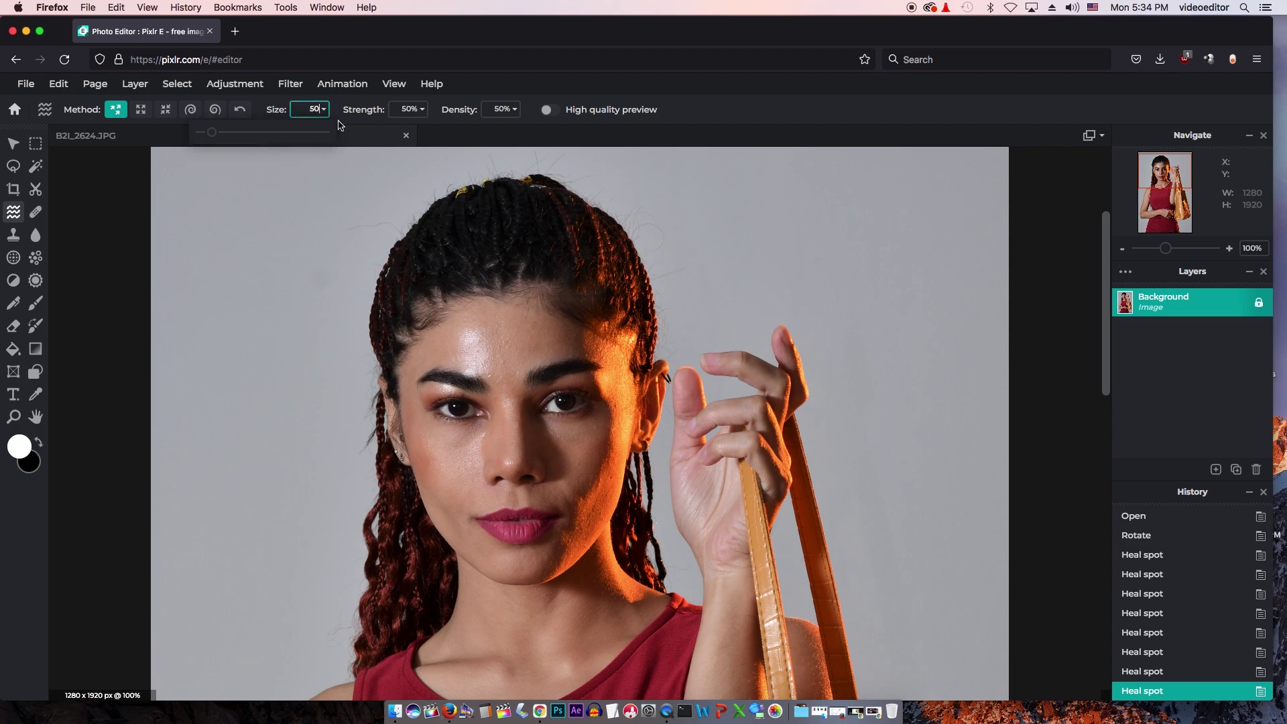
pyautogui.click(242, 137)
pyautogui.click(224, 137)
pyautogui.scroll(5, 448, 415)
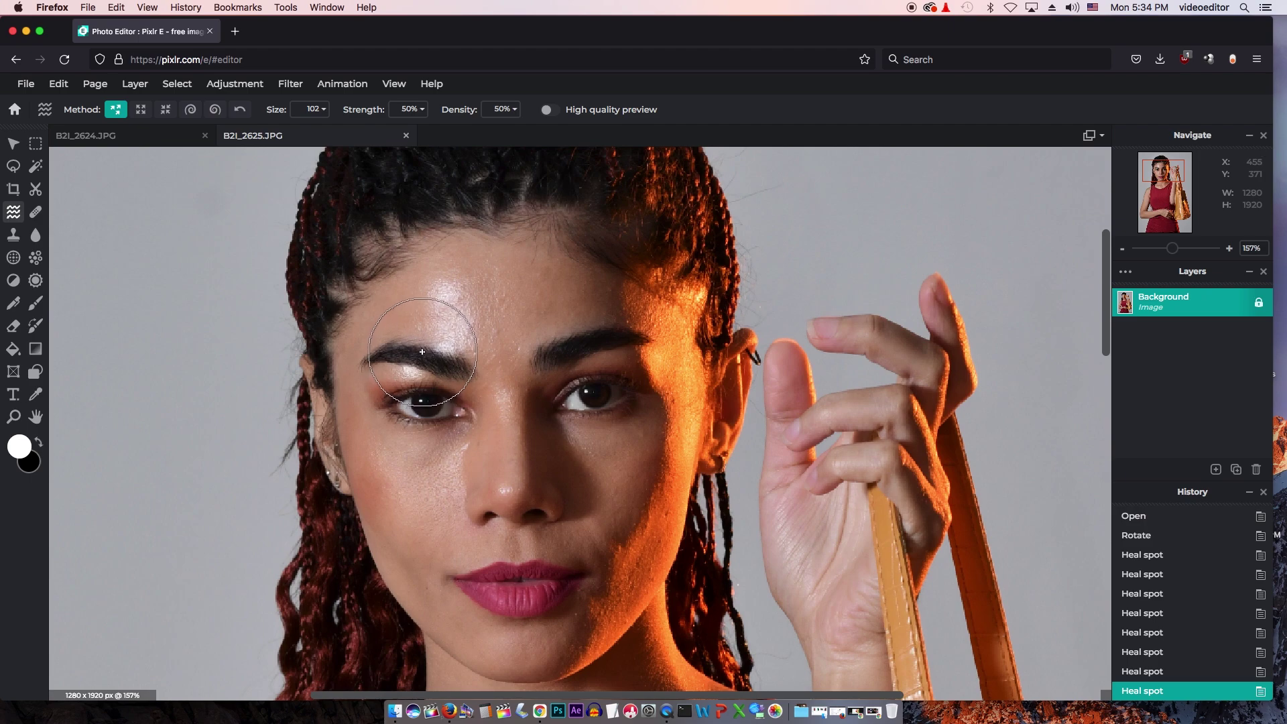
pyautogui.click(422, 352)
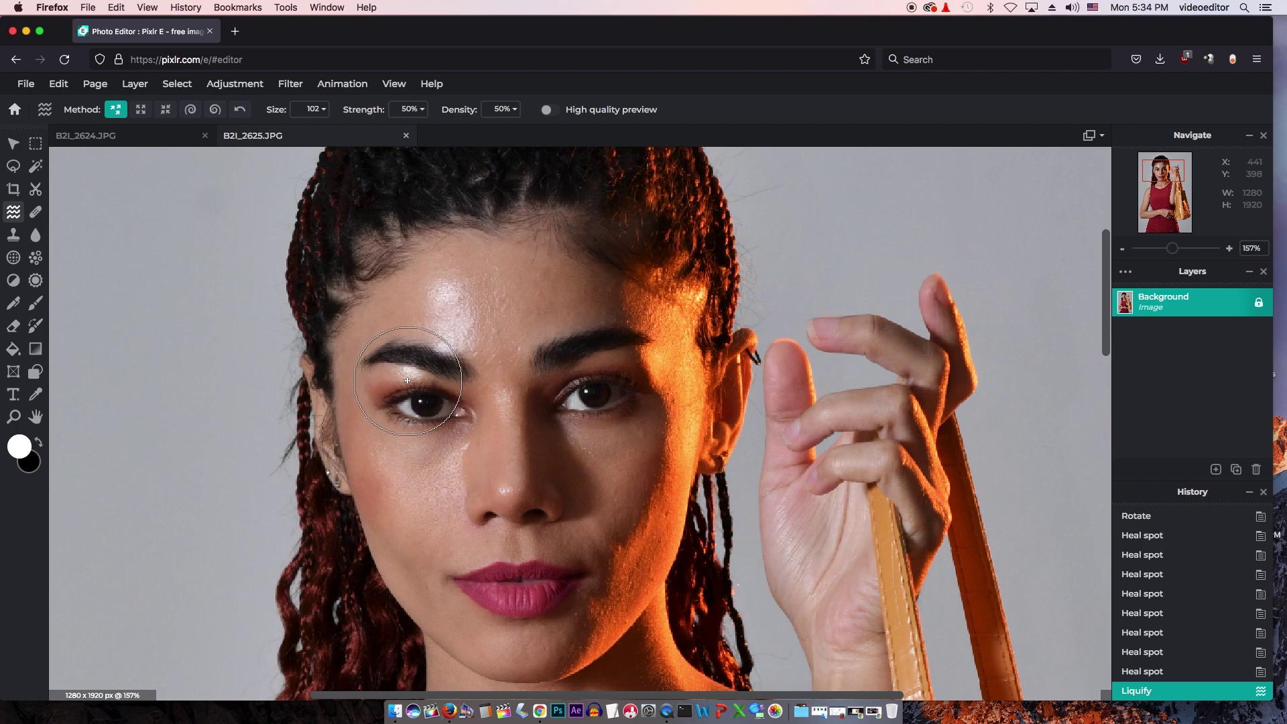
pyautogui.moveTo(407, 381); pyautogui.dragTo(445, 385)
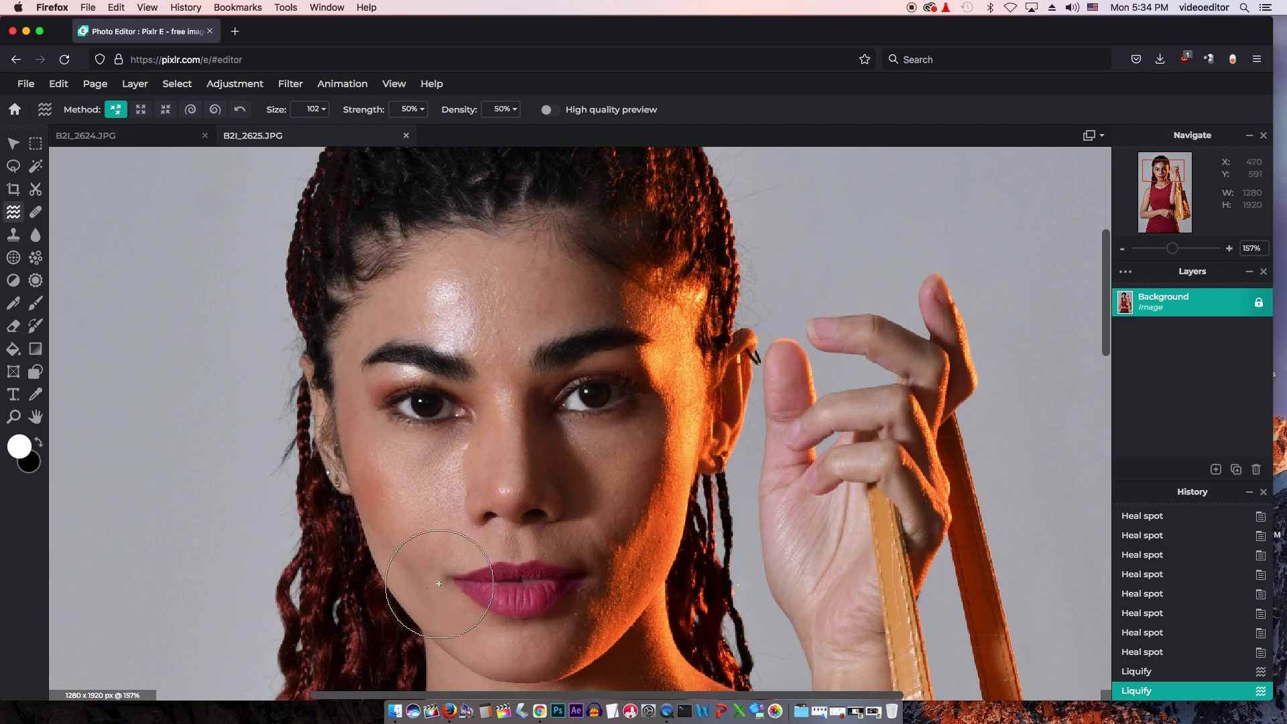
# Reshape the left lip corner and jawline with liquify strokes, undoing and redoing the jaw stroke.
pyautogui.moveTo(440, 584); pyautogui.dragTo(443, 582)
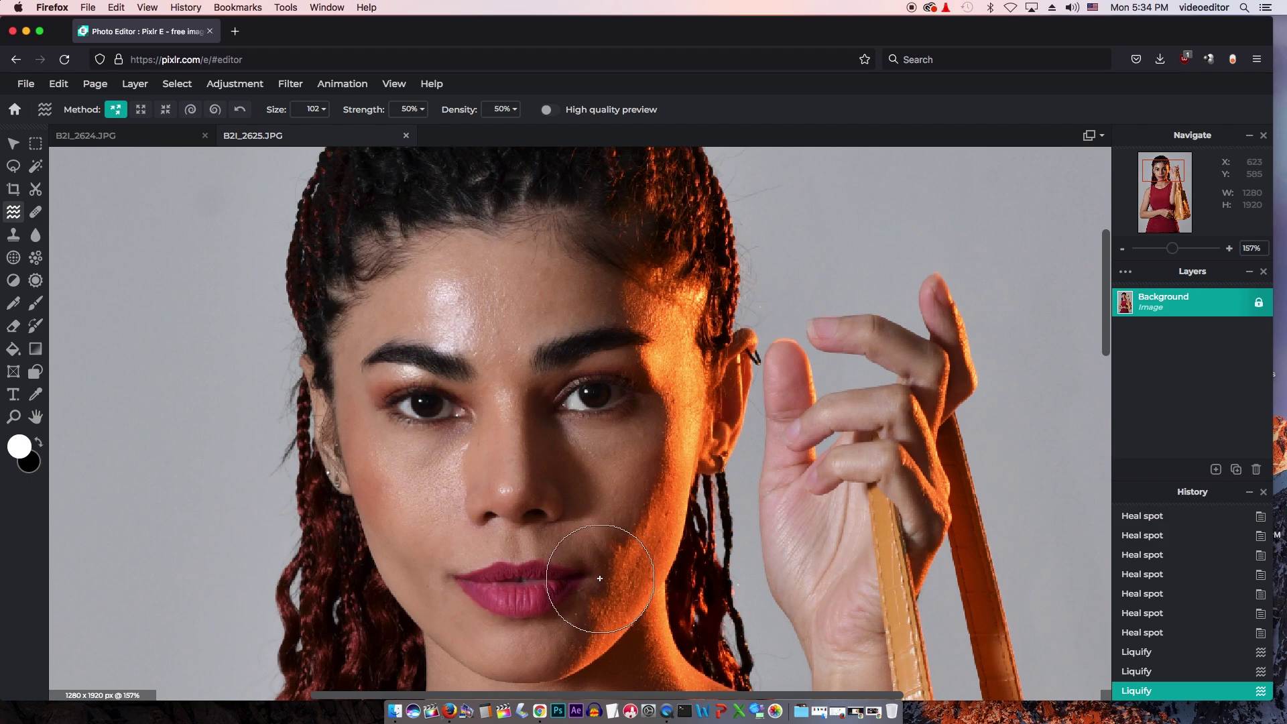
pyautogui.moveTo(600, 576); pyautogui.dragTo(586, 580)
pyautogui.scroll(-3, 474, 617)
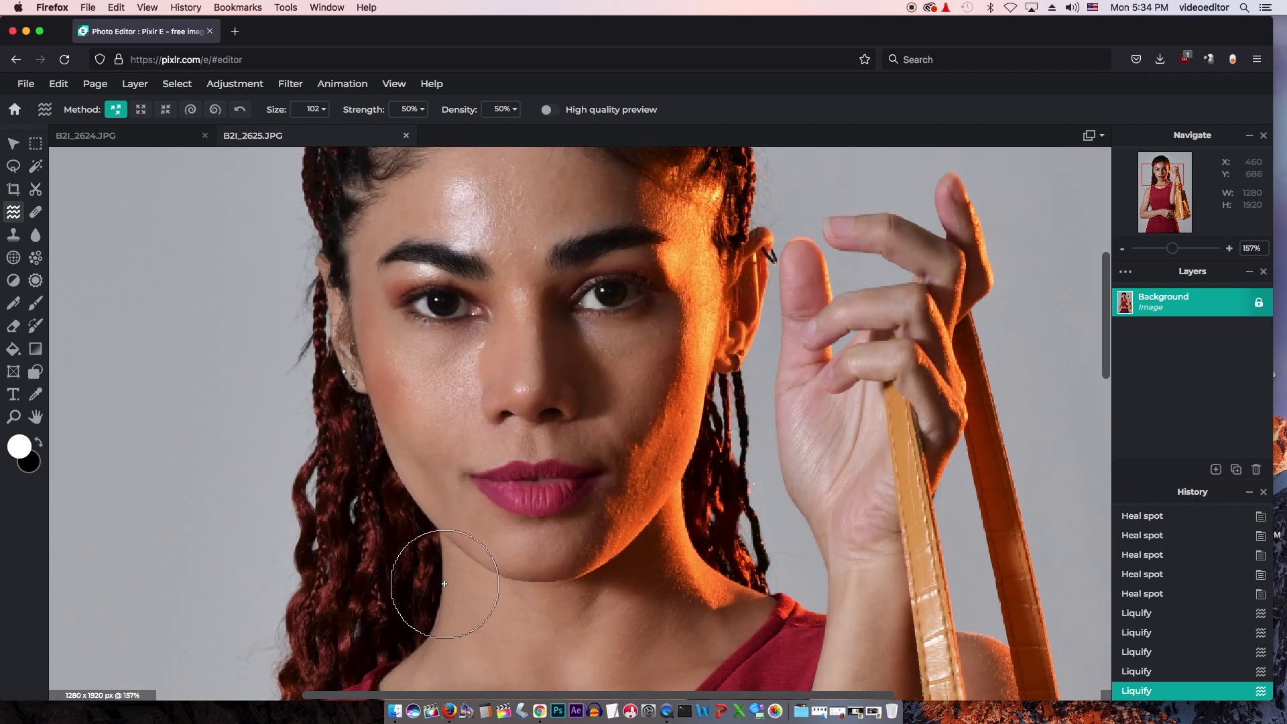
pyautogui.moveTo(416, 575); pyautogui.dragTo(469, 545)
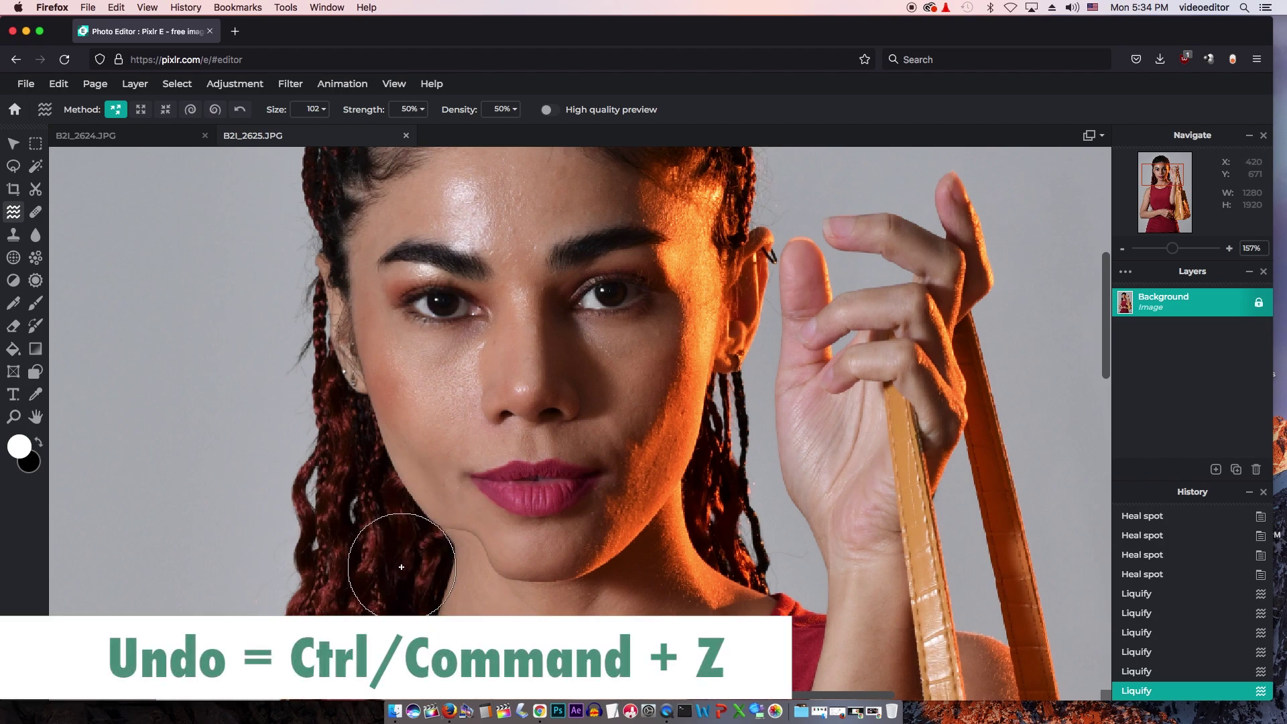
pyautogui.press('super+z')
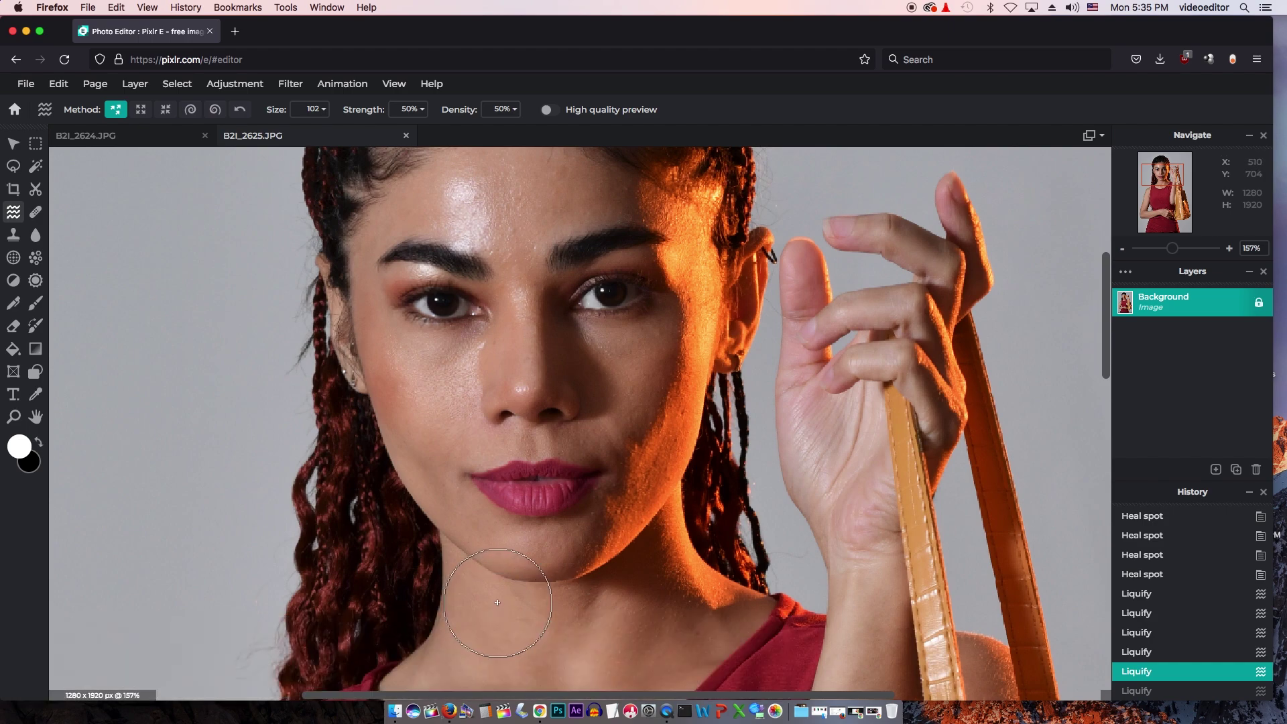
pyautogui.moveTo(492, 607); pyautogui.dragTo(516, 603)
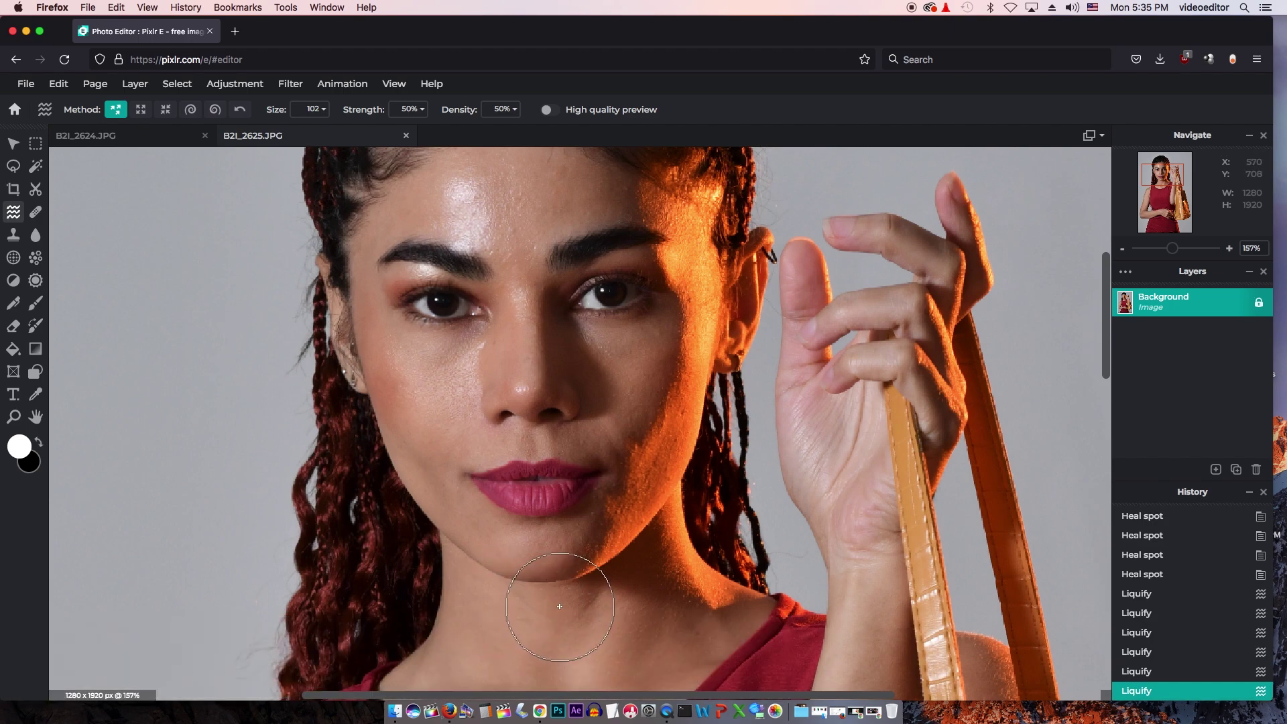
# Slim the fingertip of the raised hand with a liquify push.
pyautogui.scroll(-5, 623, 596)
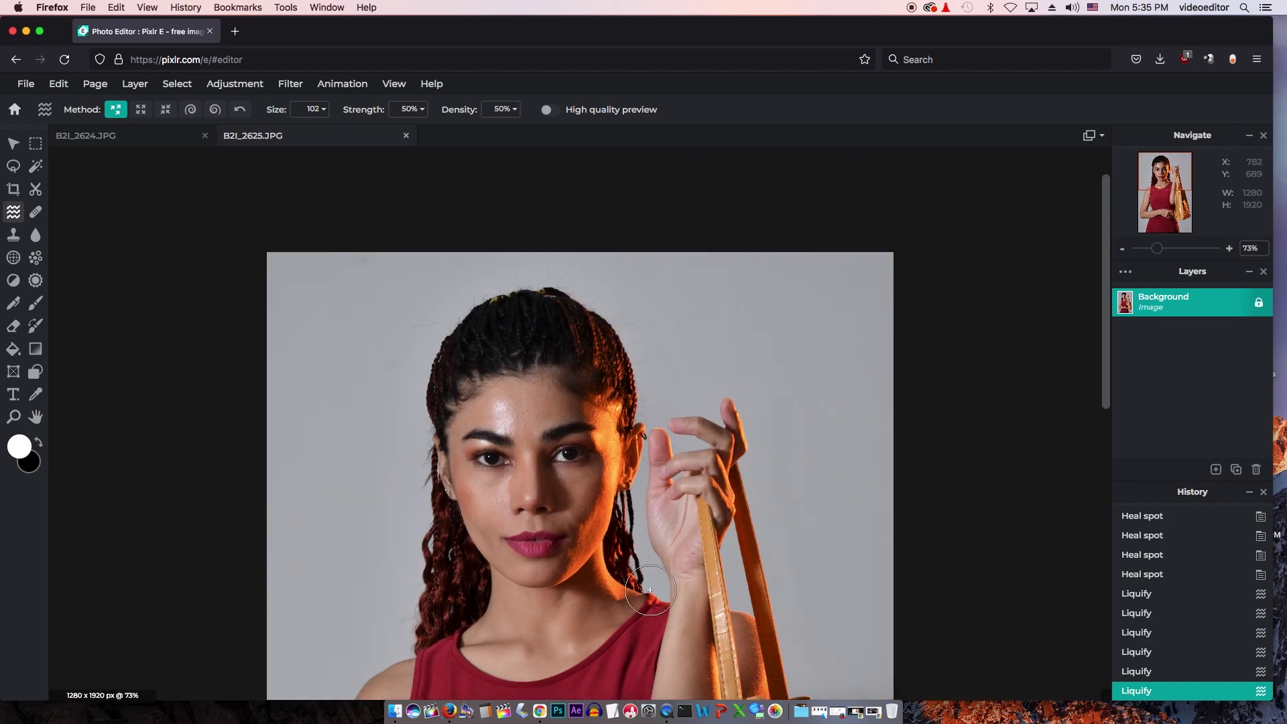
pyautogui.scroll(4, 737, 429)
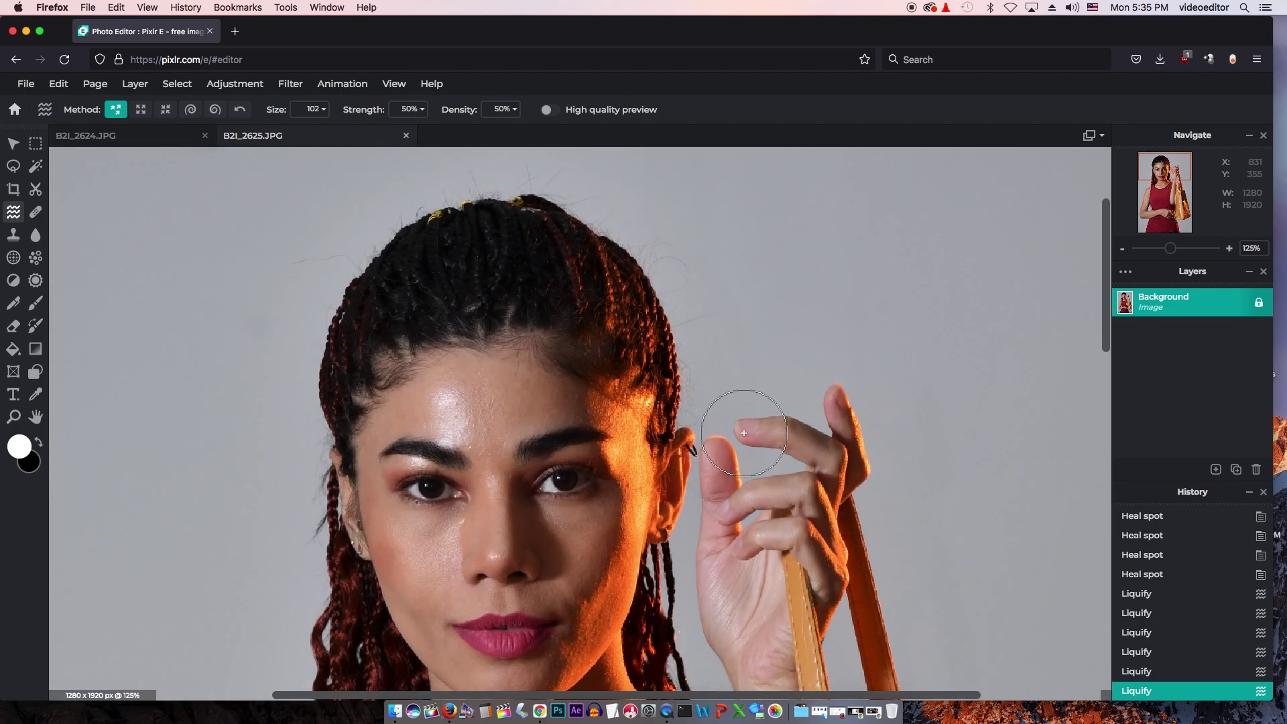
pyautogui.scroll(4, 744, 433)
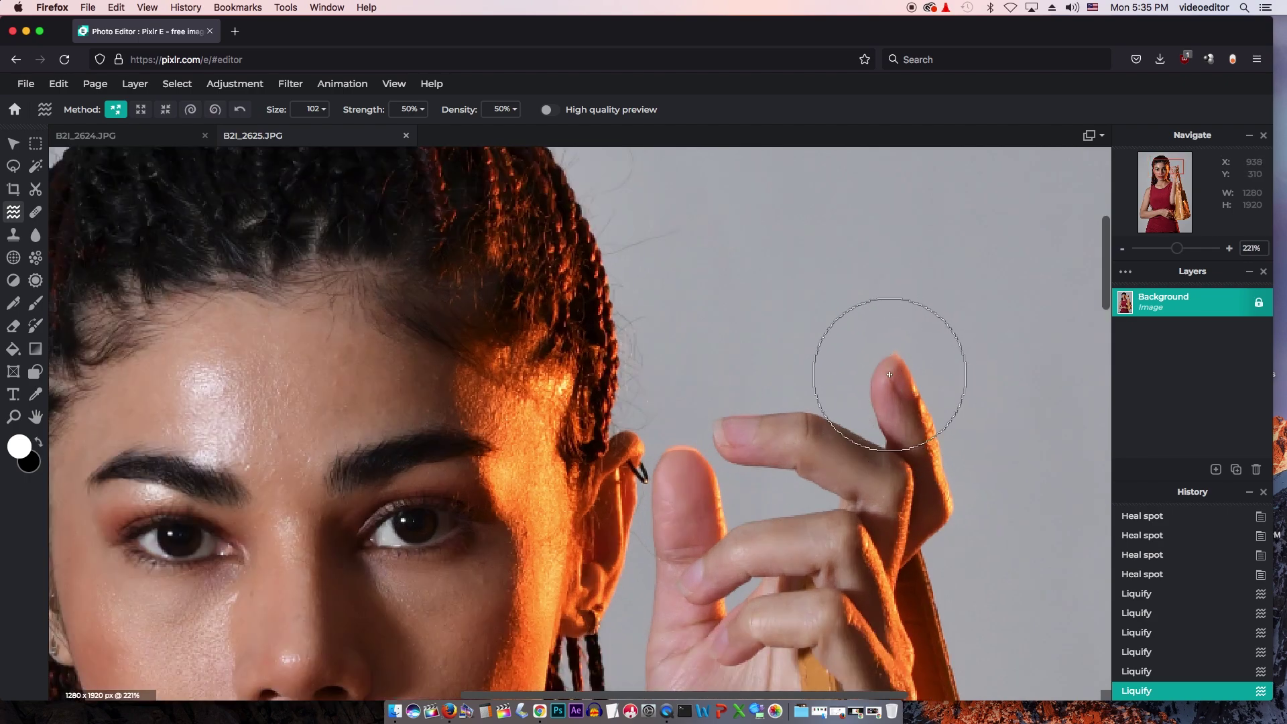
pyautogui.moveTo(890, 375); pyautogui.dragTo(872, 367)
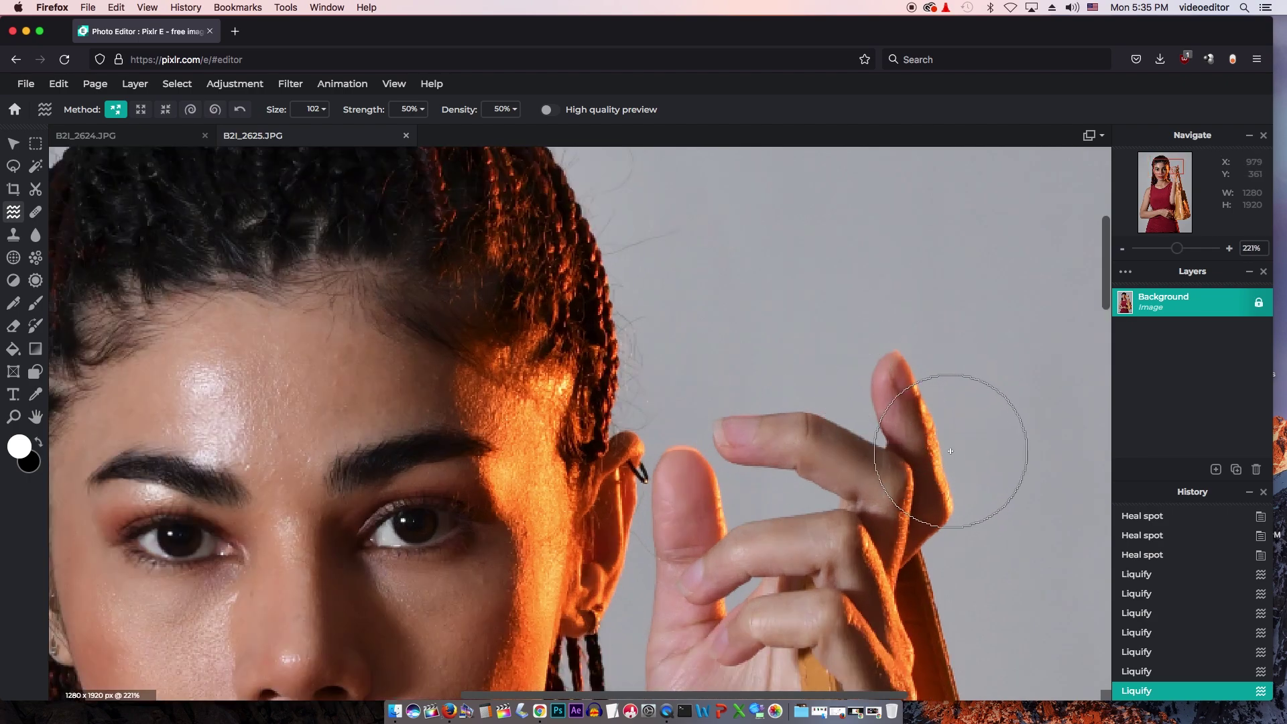
pyautogui.scroll(-10, 674, 402)
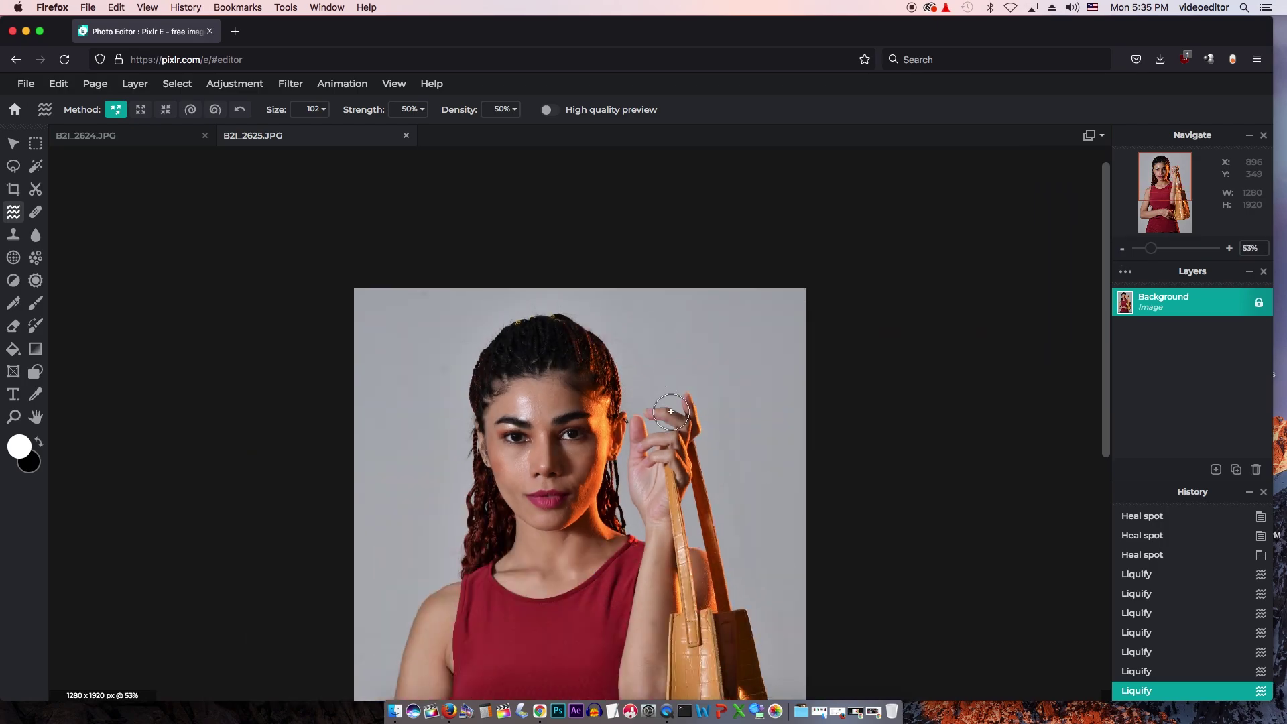
pyautogui.scroll(-2, 671, 411)
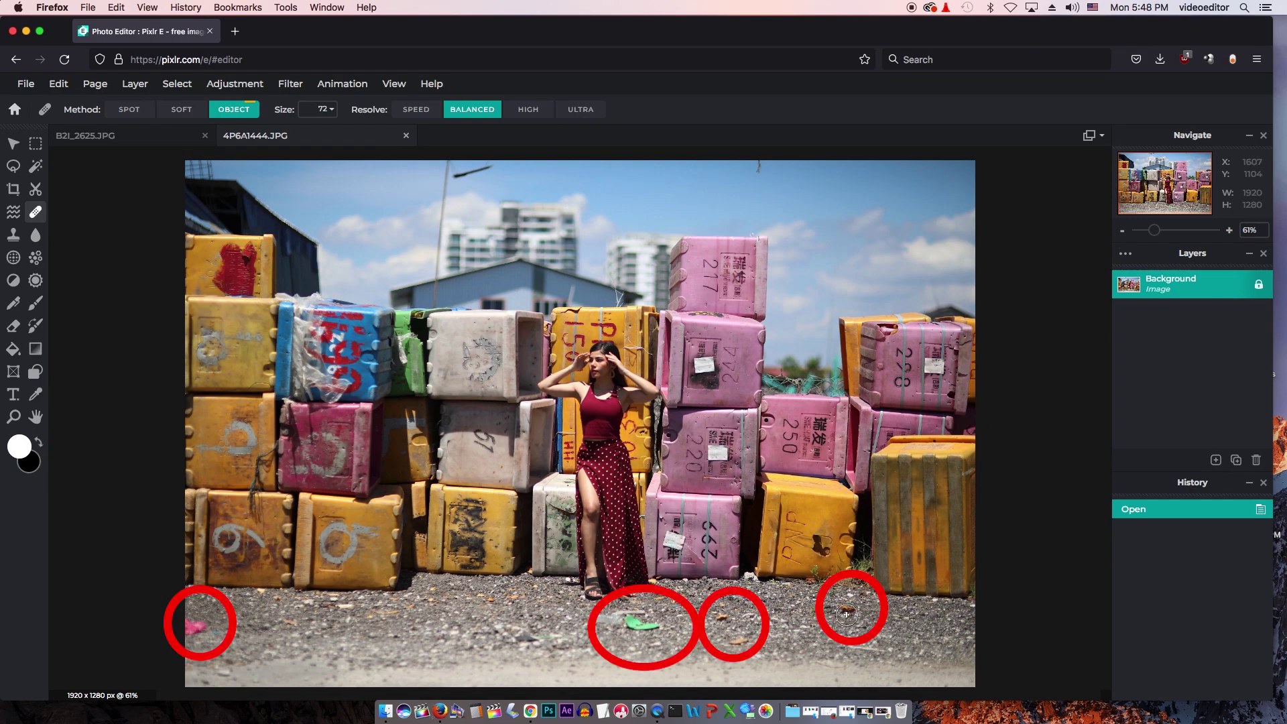
# Heal away debris on the gravel, including the pink patch at lower left.
pyautogui.click(589, 618)
pyautogui.moveTo(588, 618)
pyautogui.mouseDown()
pyautogui.moveTo(654, 629)
pyautogui.moveTo(611, 625)
pyautogui.mouseUp()
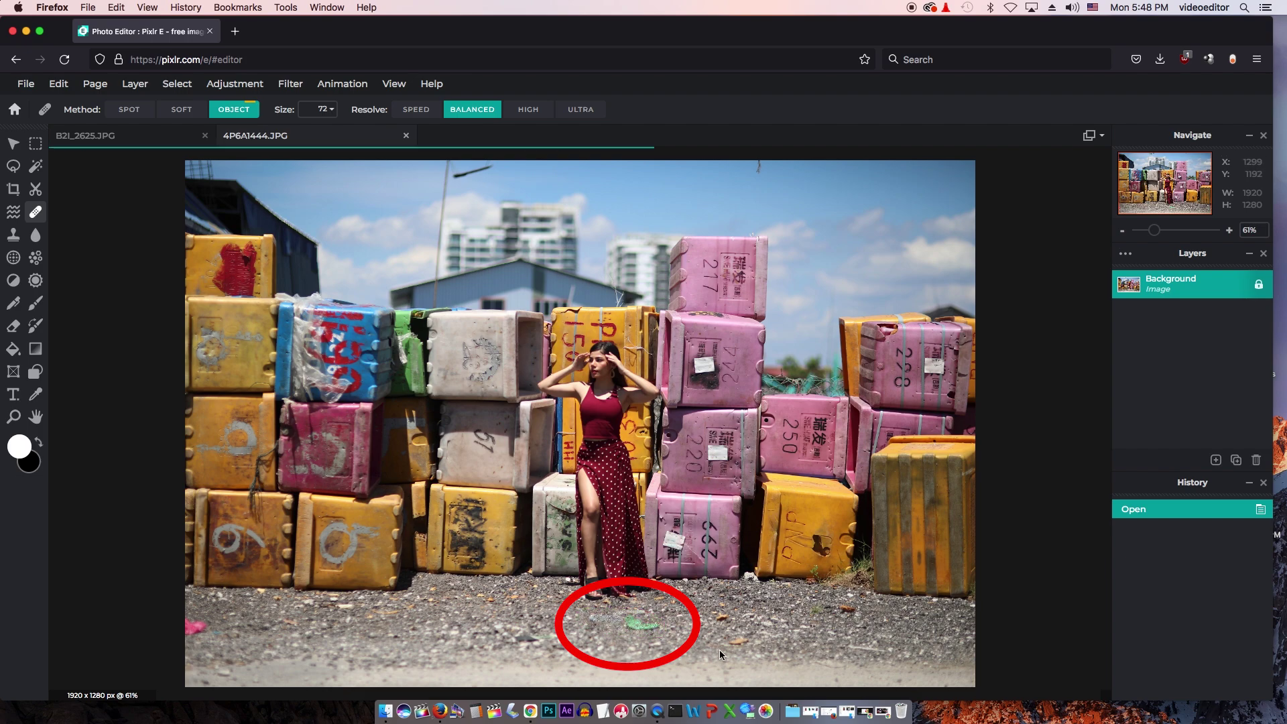
pyautogui.moveTo(834, 609); pyautogui.dragTo(851, 610)
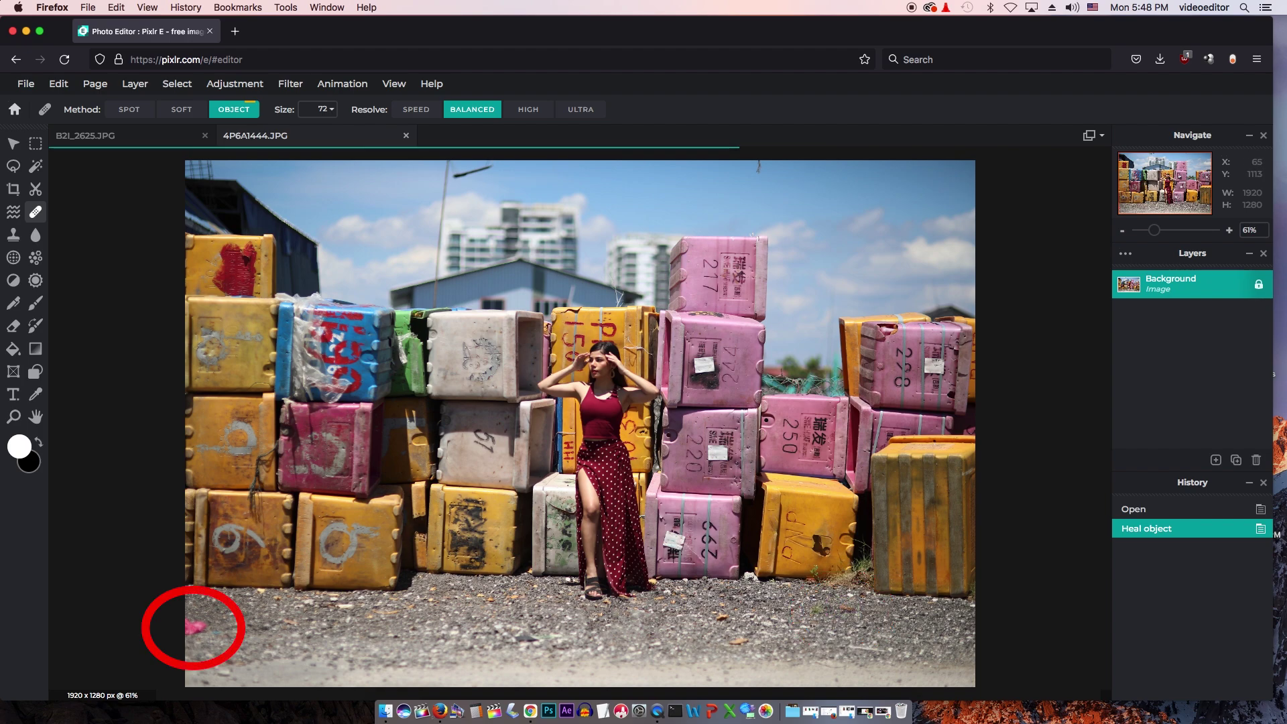
pyautogui.moveTo(194, 627); pyautogui.dragTo(205, 634)
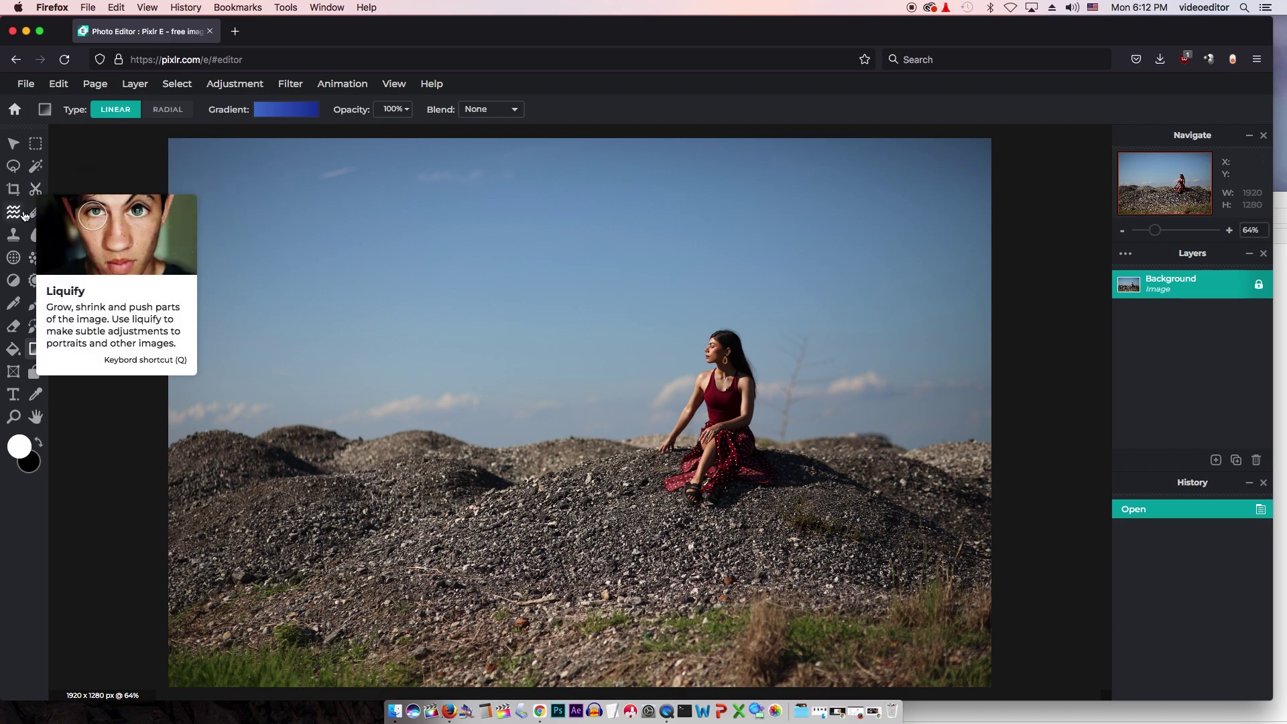
# Remove the blue sky with Cutout's Magic Mask in Remove mode.
pyautogui.click(35, 190)
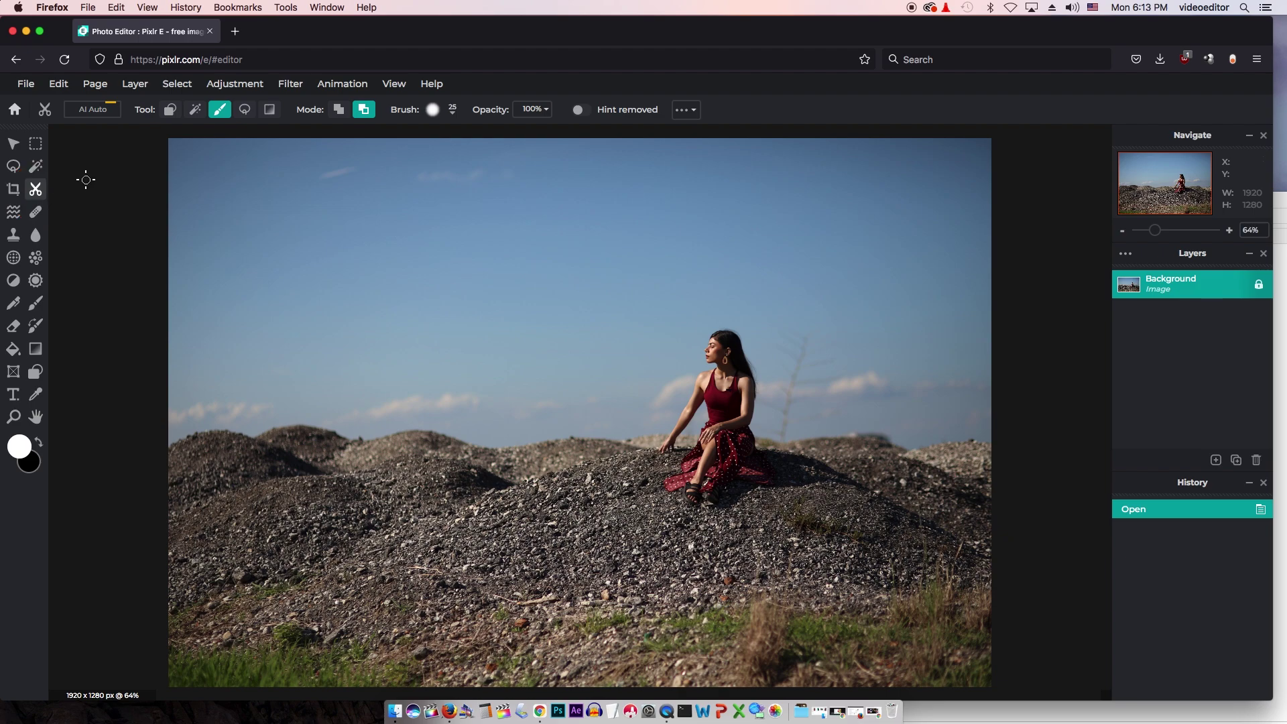
pyautogui.click(196, 112)
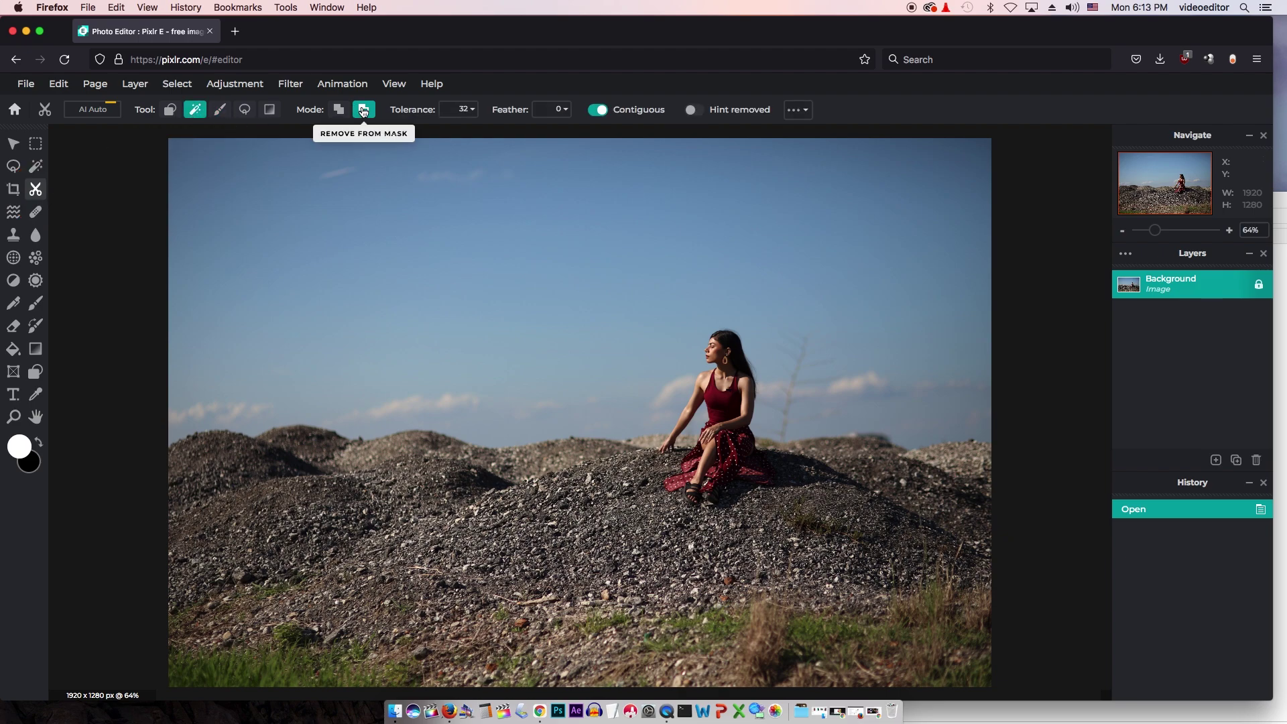
pyautogui.click(259, 299)
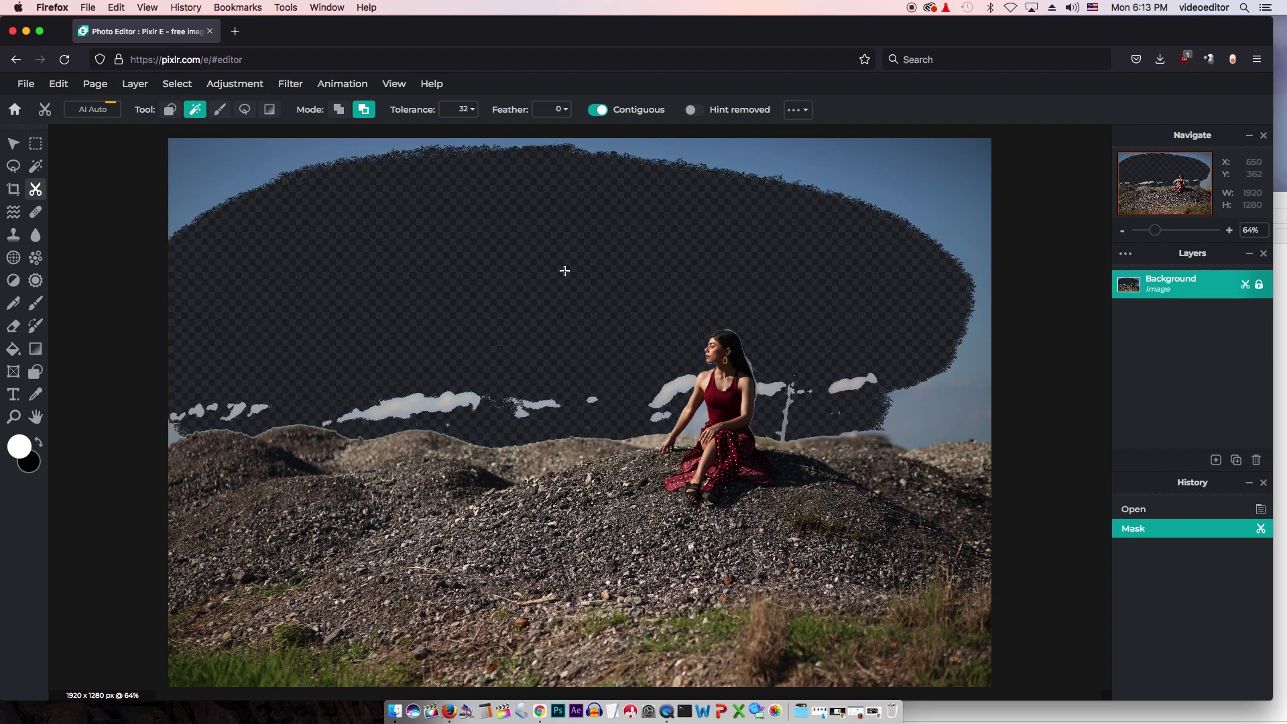
pyautogui.click(929, 187)
pyautogui.click(916, 368)
# Erase the leftover sky and clouds with a 48 px mask brush.
pyautogui.press('b')
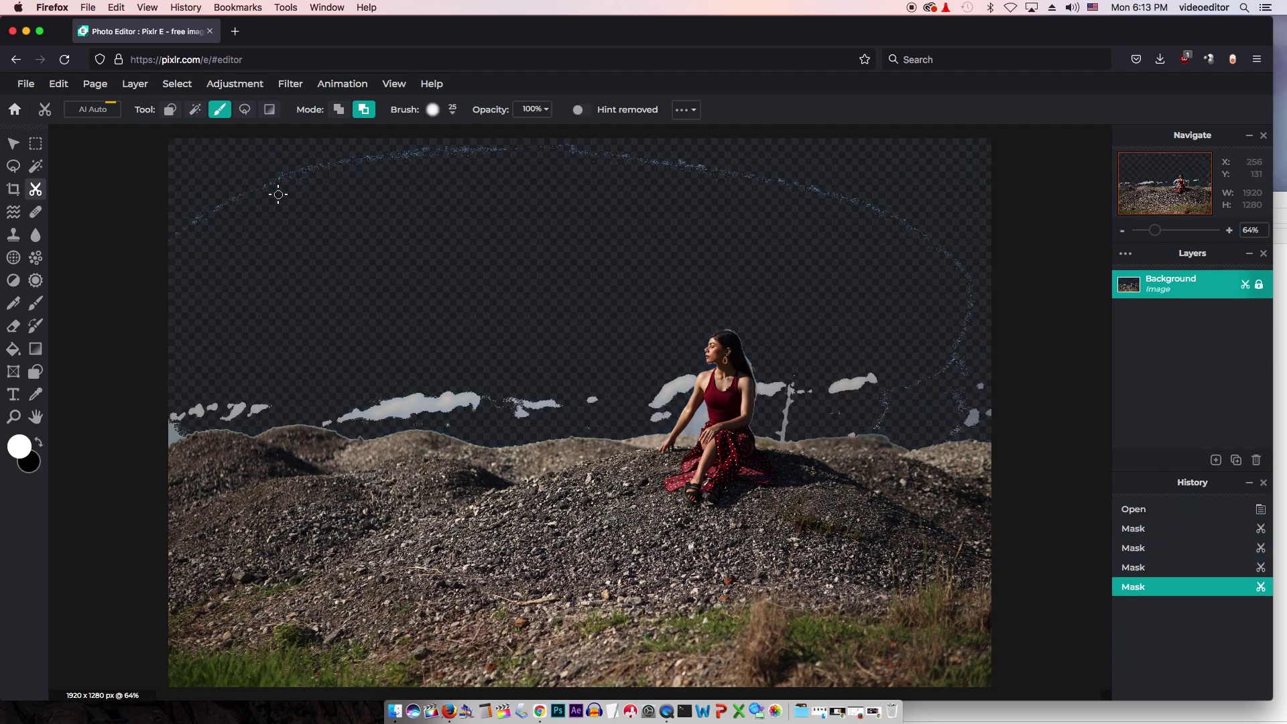
pyautogui.click(454, 111)
pyautogui.click(463, 159)
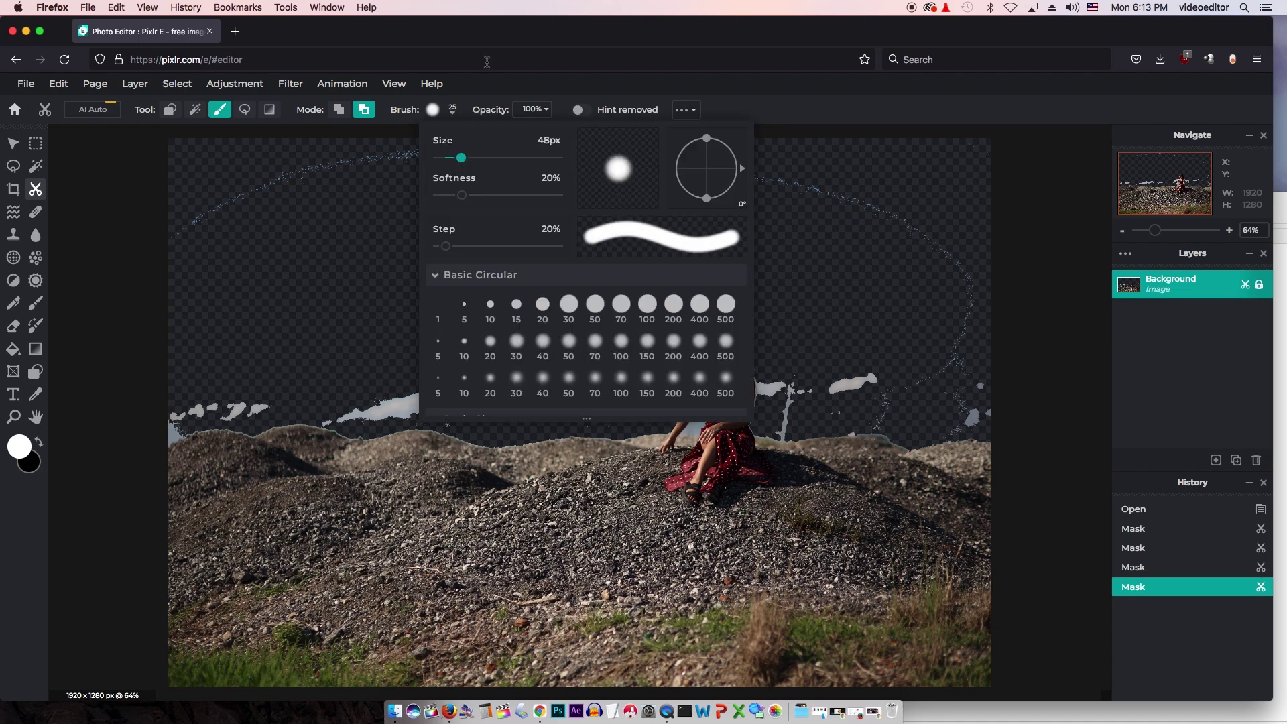
pyautogui.moveTo(171, 242)
pyautogui.mouseDown()
pyautogui.moveTo(385, 151)
pyautogui.moveTo(642, 161)
pyautogui.moveTo(932, 238)
pyautogui.mouseUp()
pyautogui.moveTo(955, 362); pyautogui.dragTo(992, 411)
pyautogui.moveTo(878, 379); pyautogui.dragTo(761, 392)
pyautogui.moveTo(698, 375); pyautogui.dragTo(690, 393)
pyautogui.moveTo(601, 397); pyautogui.dragTo(460, 423)
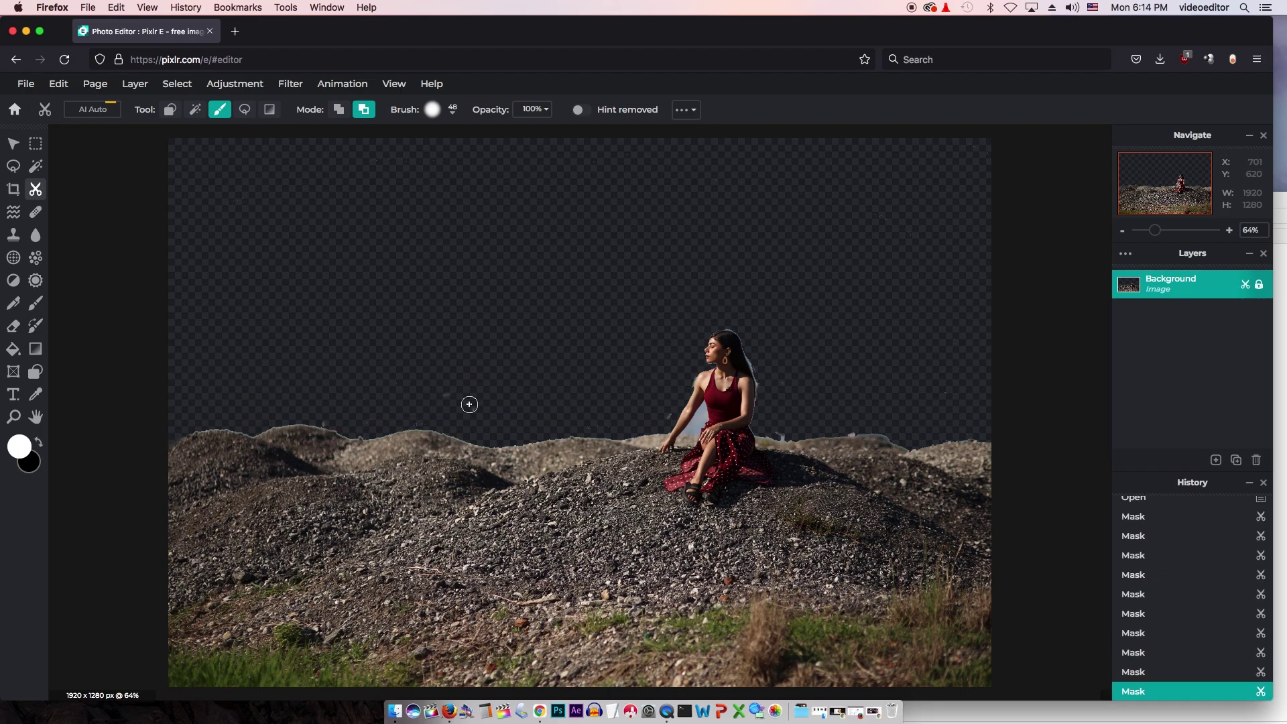
pyautogui.press('super+z')
pyautogui.press('super+z')
# Clean up the sky beside her hair with a 15 px mask brush.
pyautogui.scroll(1, 782, 454)
pyautogui.click(451, 116)
pyautogui.click(446, 160)
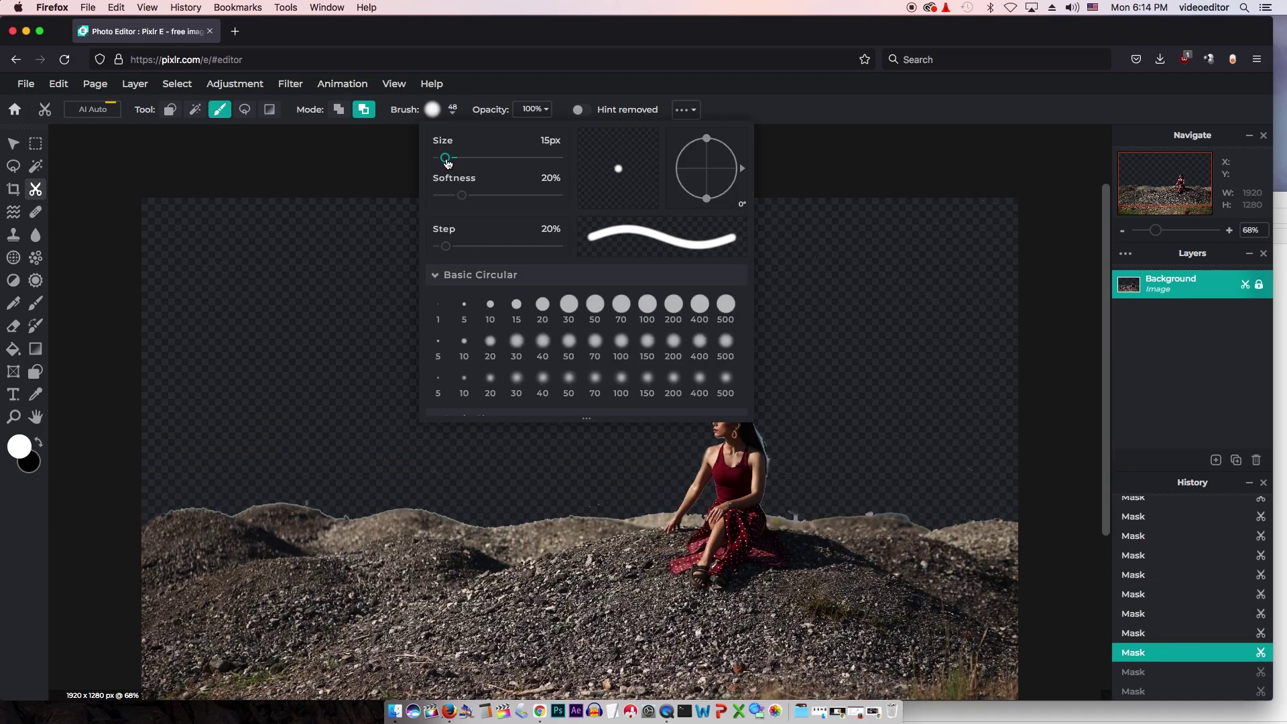
pyautogui.scroll(-1, 674, 230)
pyautogui.scroll(5, 675, 230)
pyautogui.scroll(-2, 670, 232)
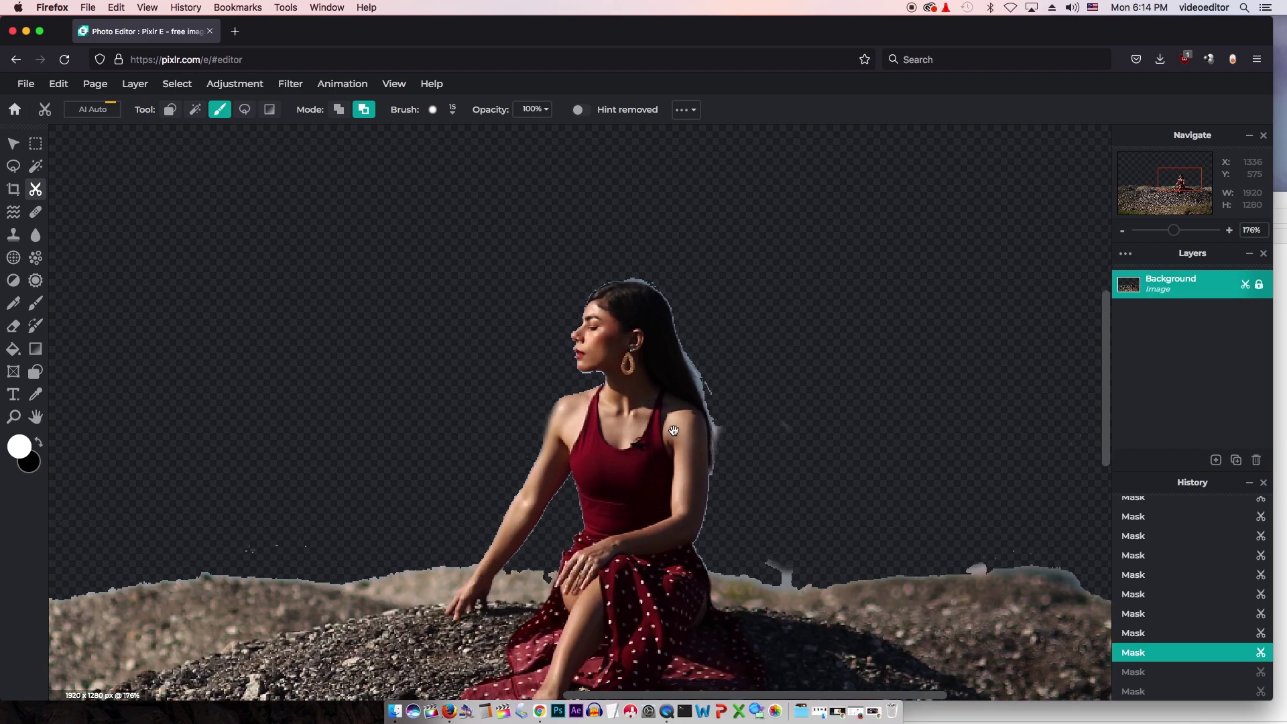
pyautogui.moveTo(697, 354)
pyautogui.mouseDown()
pyautogui.moveTo(722, 481)
pyautogui.moveTo(719, 432)
pyautogui.mouseUp()
pyautogui.scroll(2, 960, 351)
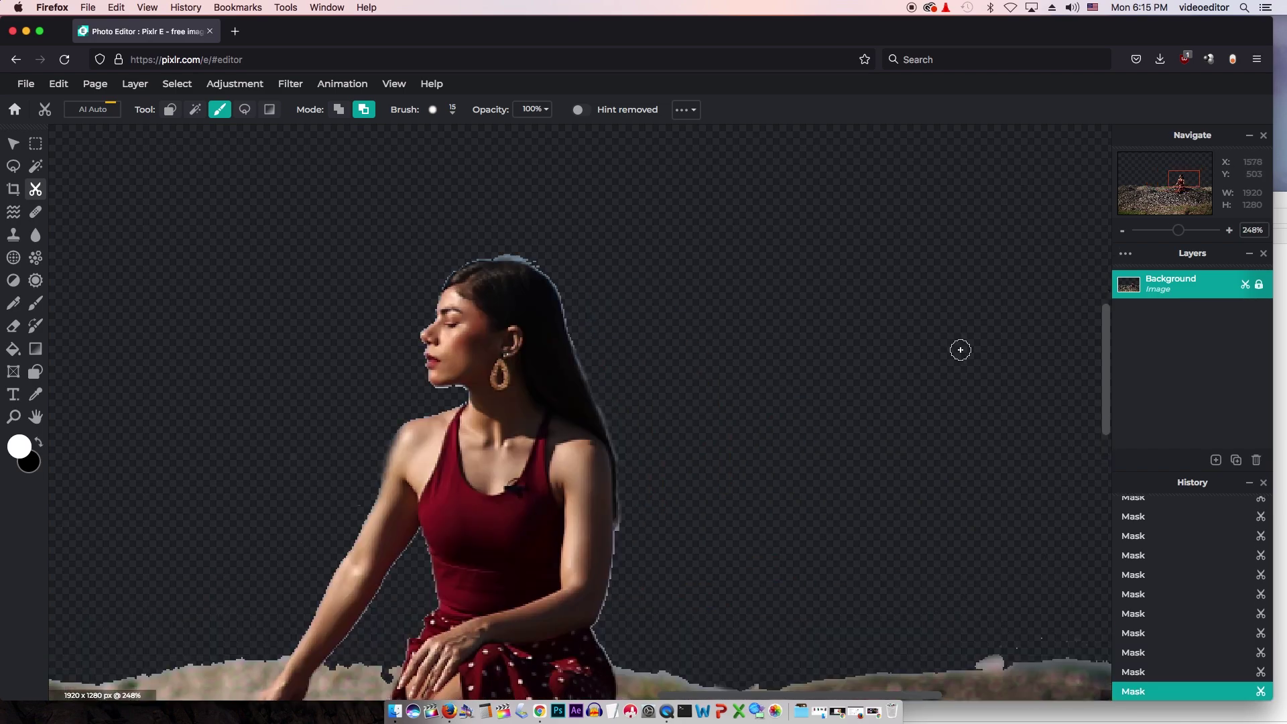
pyautogui.scroll(-6, 960, 351)
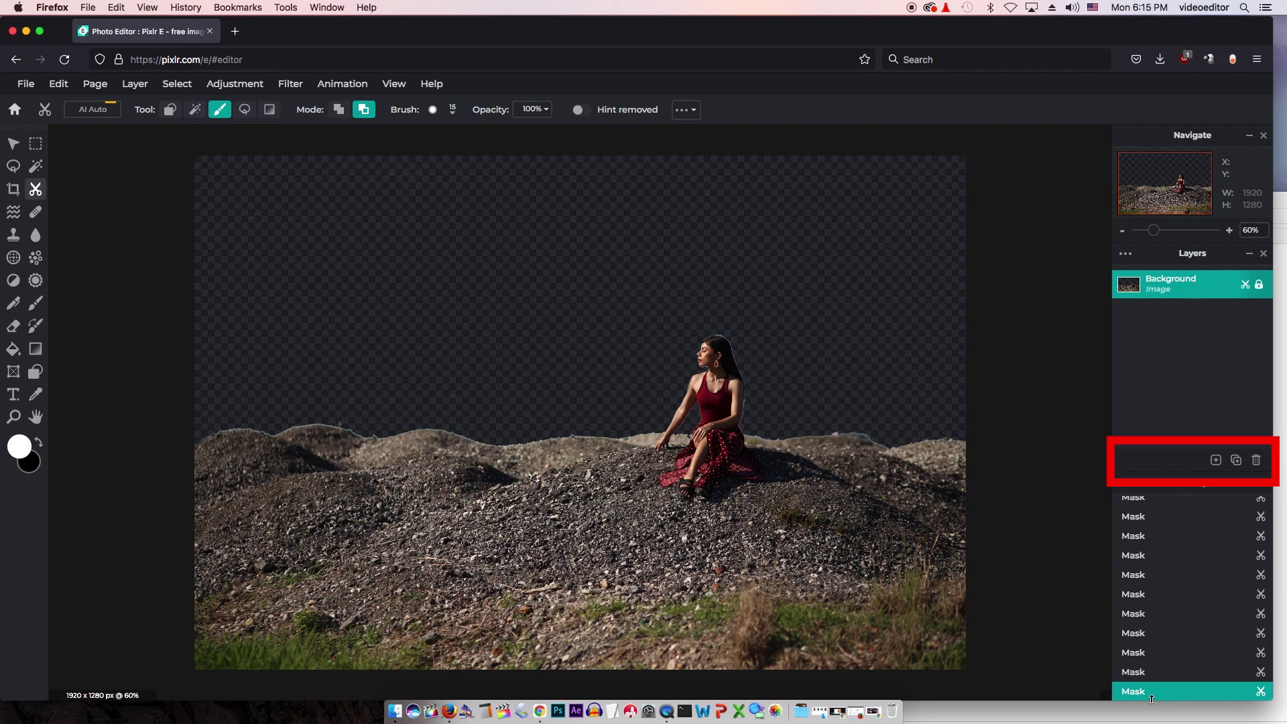
# Add an empty Layer 2 and set the gradient's left stop to light blue #6BB1F8.
pyautogui.click(1217, 461)
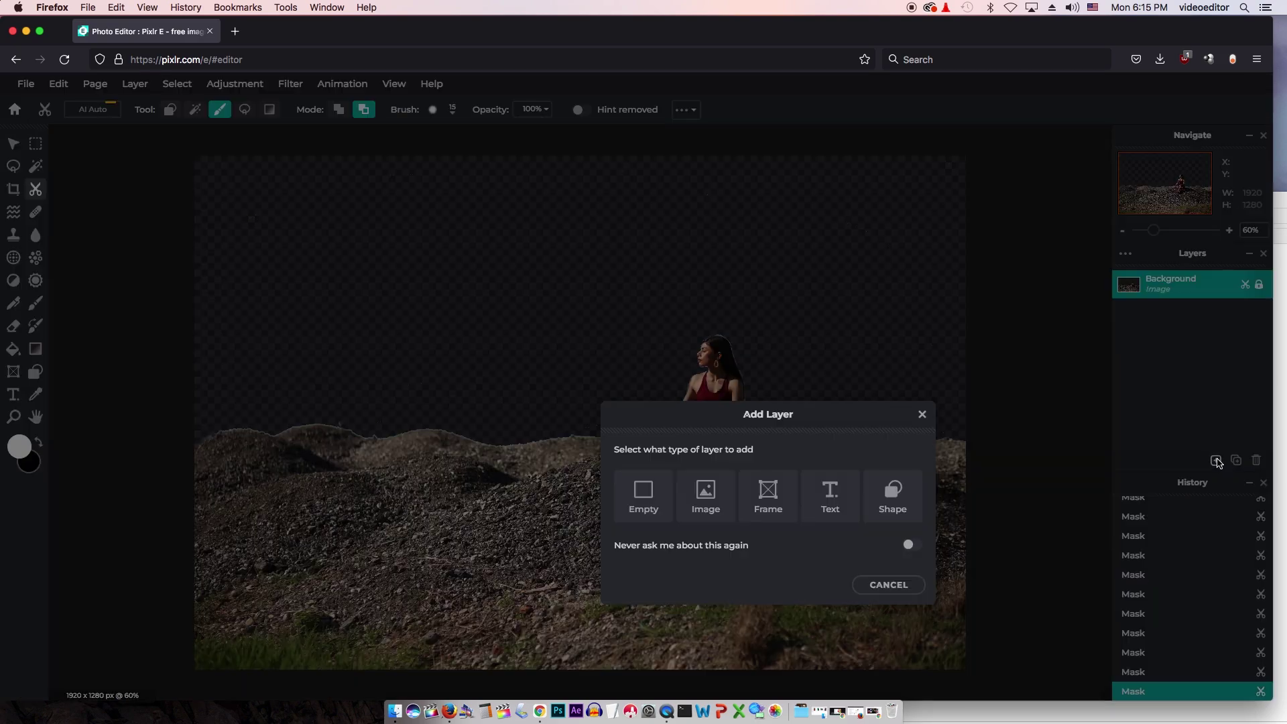
pyautogui.click(645, 504)
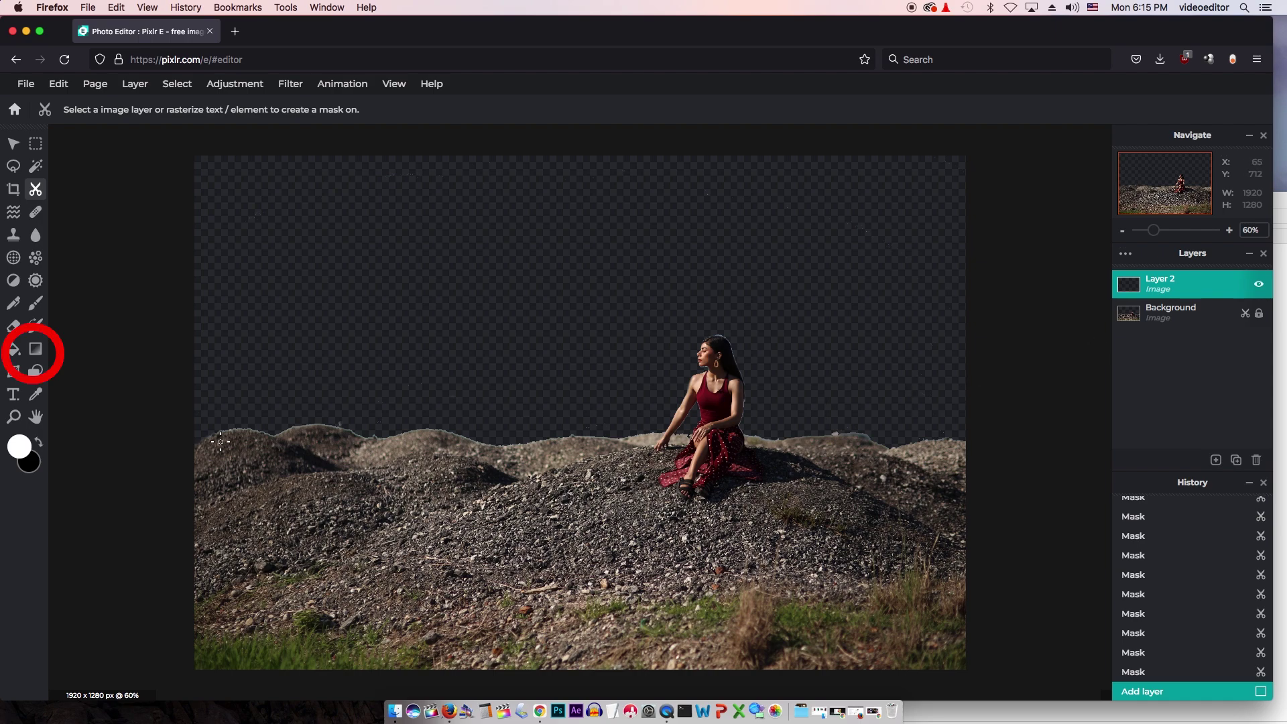
pyautogui.click(38, 352)
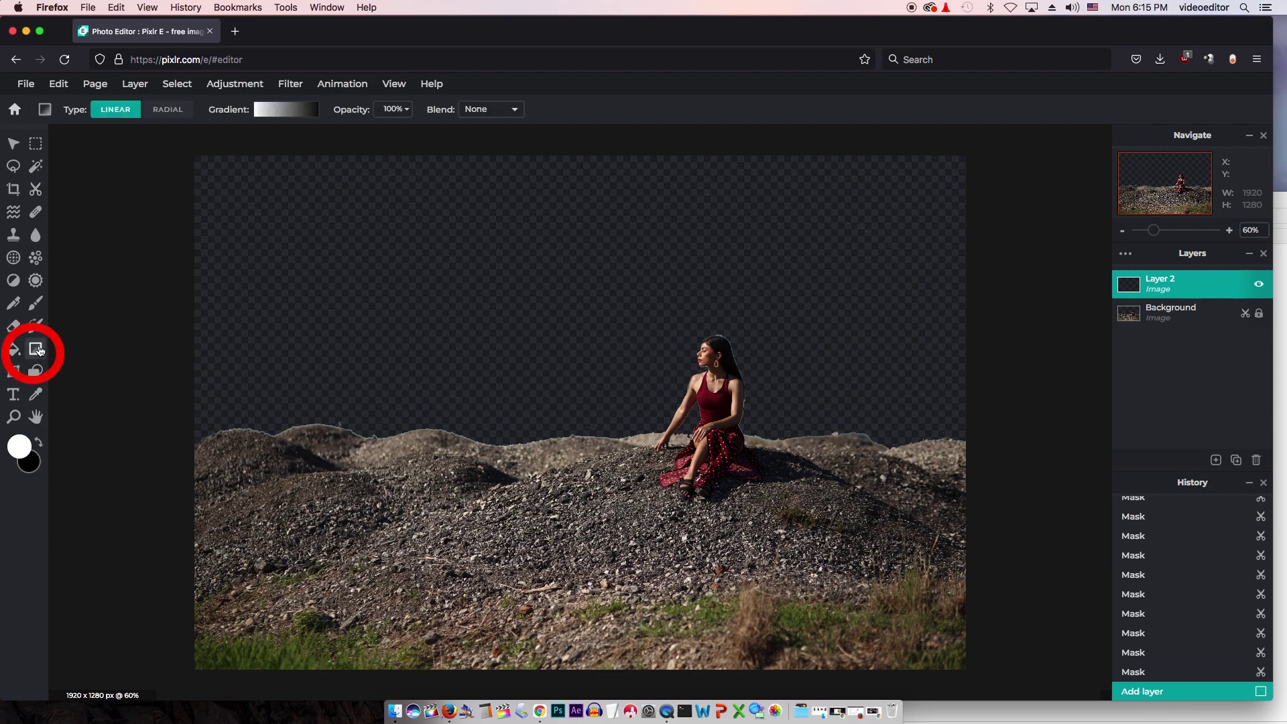
pyautogui.click(278, 111)
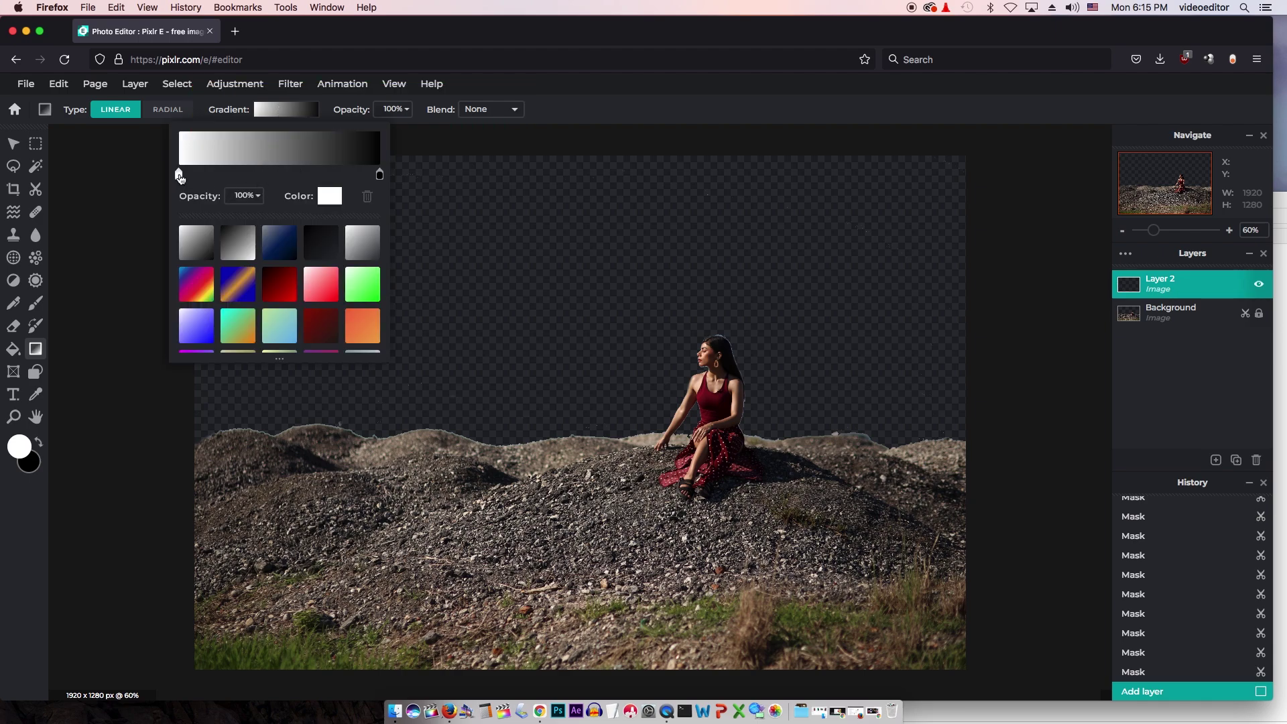
pyautogui.click(330, 195)
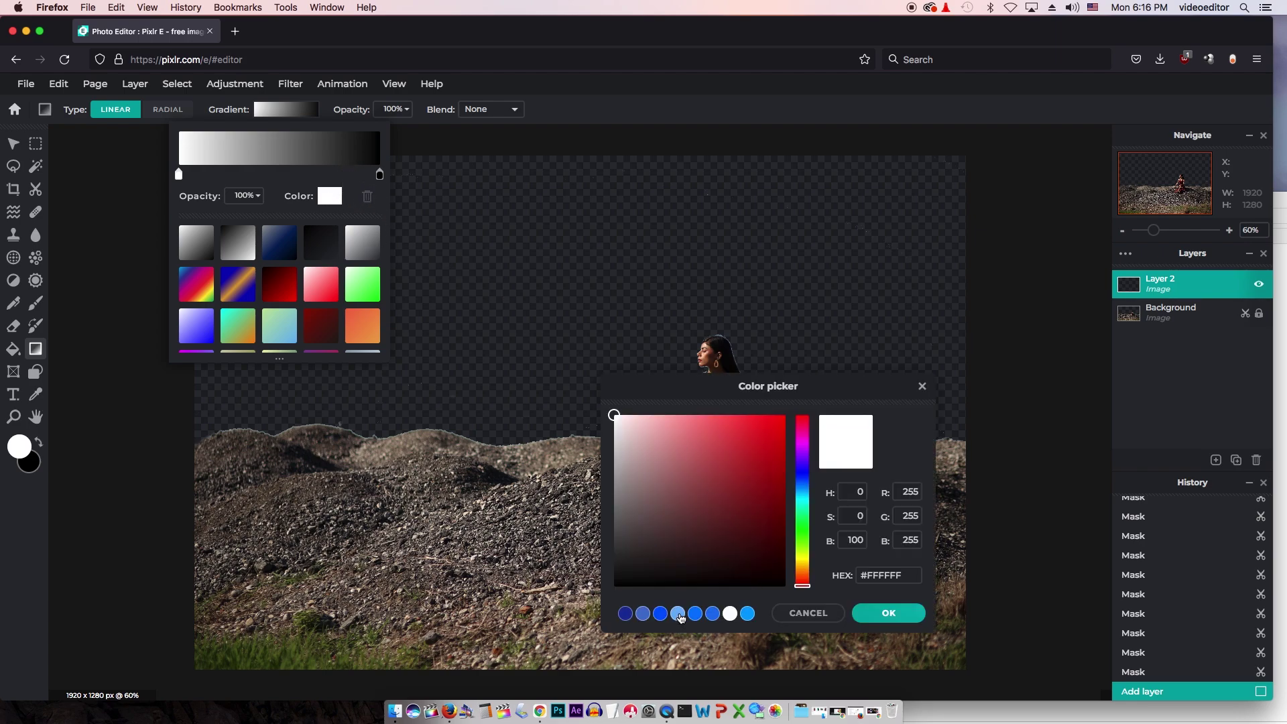
pyautogui.click(679, 614)
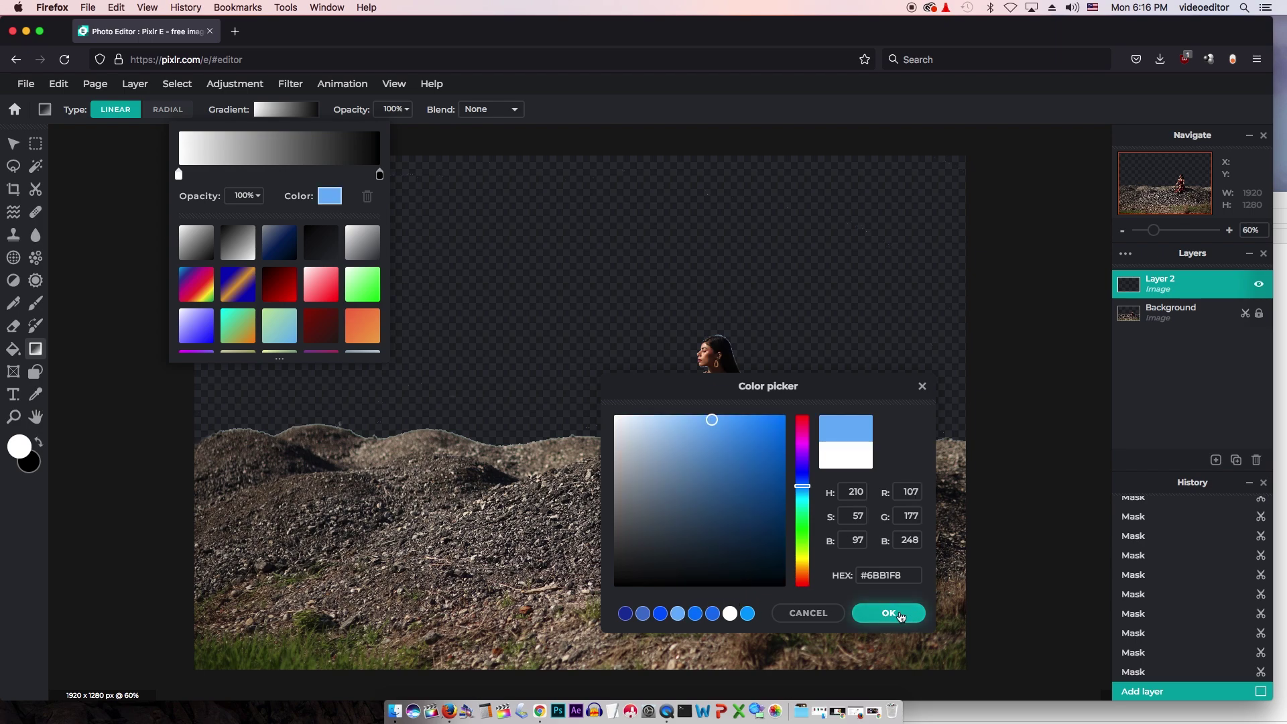
pyautogui.click(897, 614)
# Set the gradient's right stop to dark blue #18309D.
pyautogui.click(379, 174)
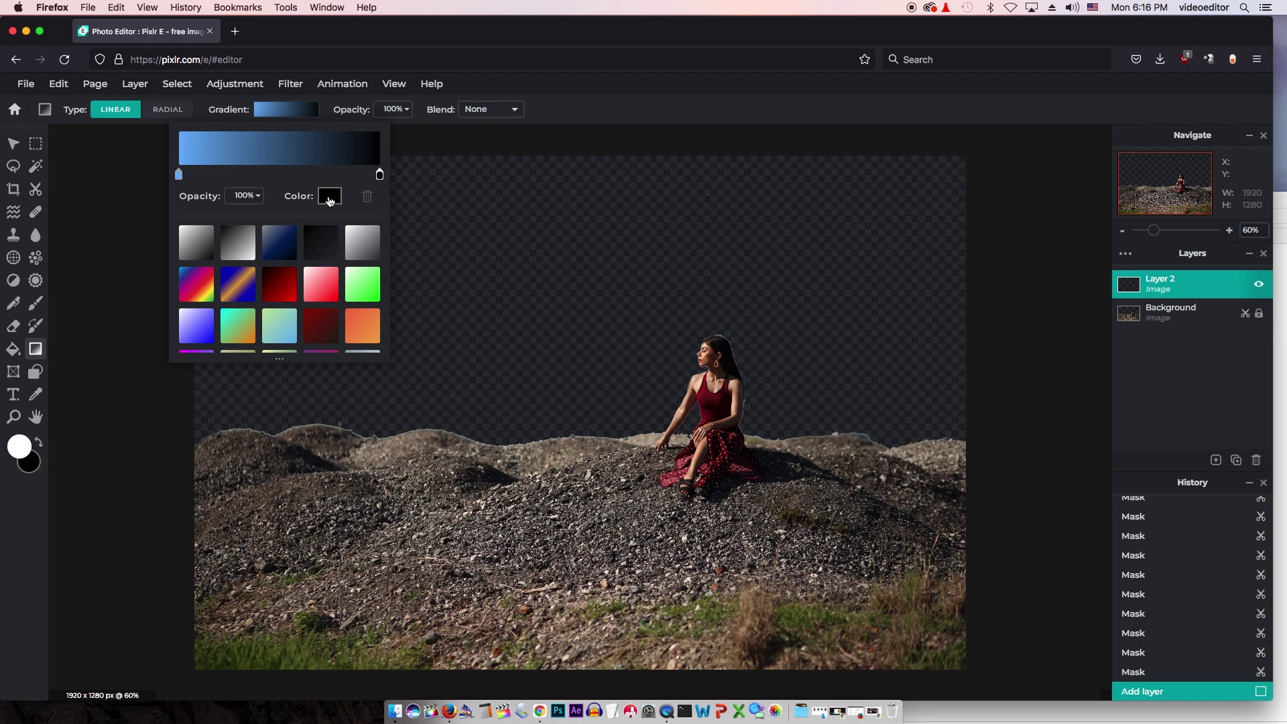
pyautogui.click(329, 196)
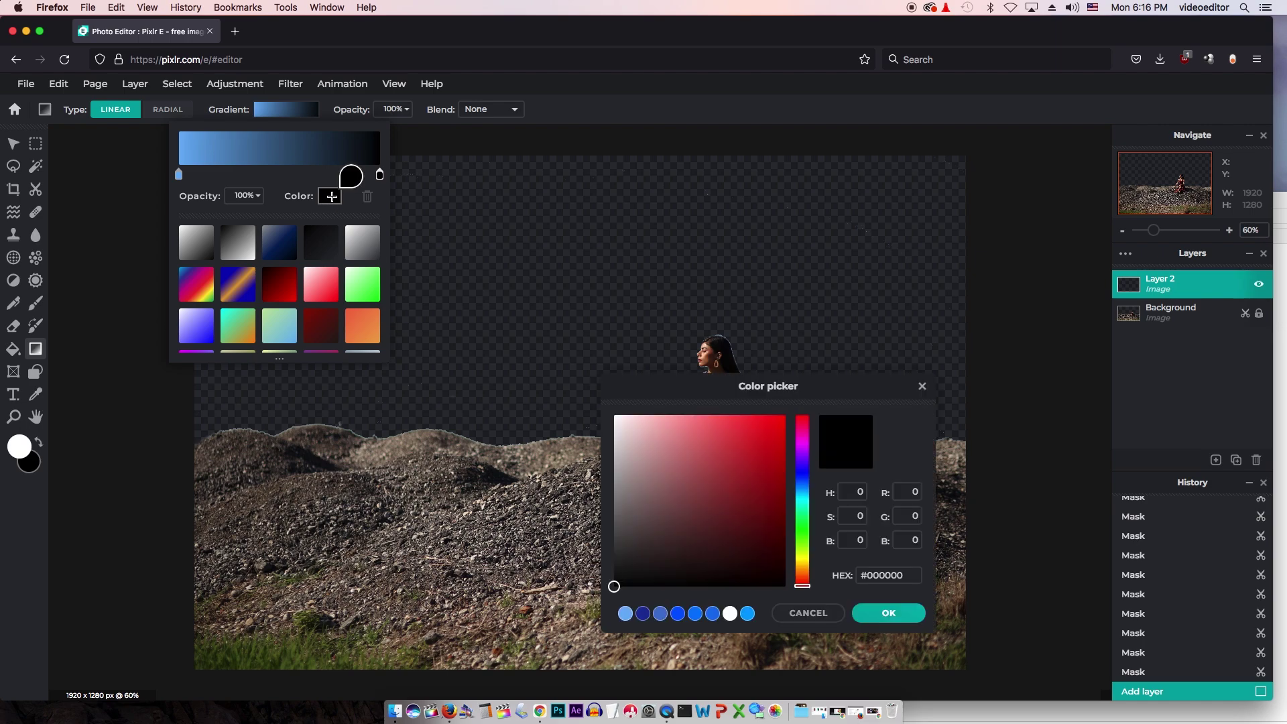
pyautogui.click(661, 614)
pyautogui.click(643, 615)
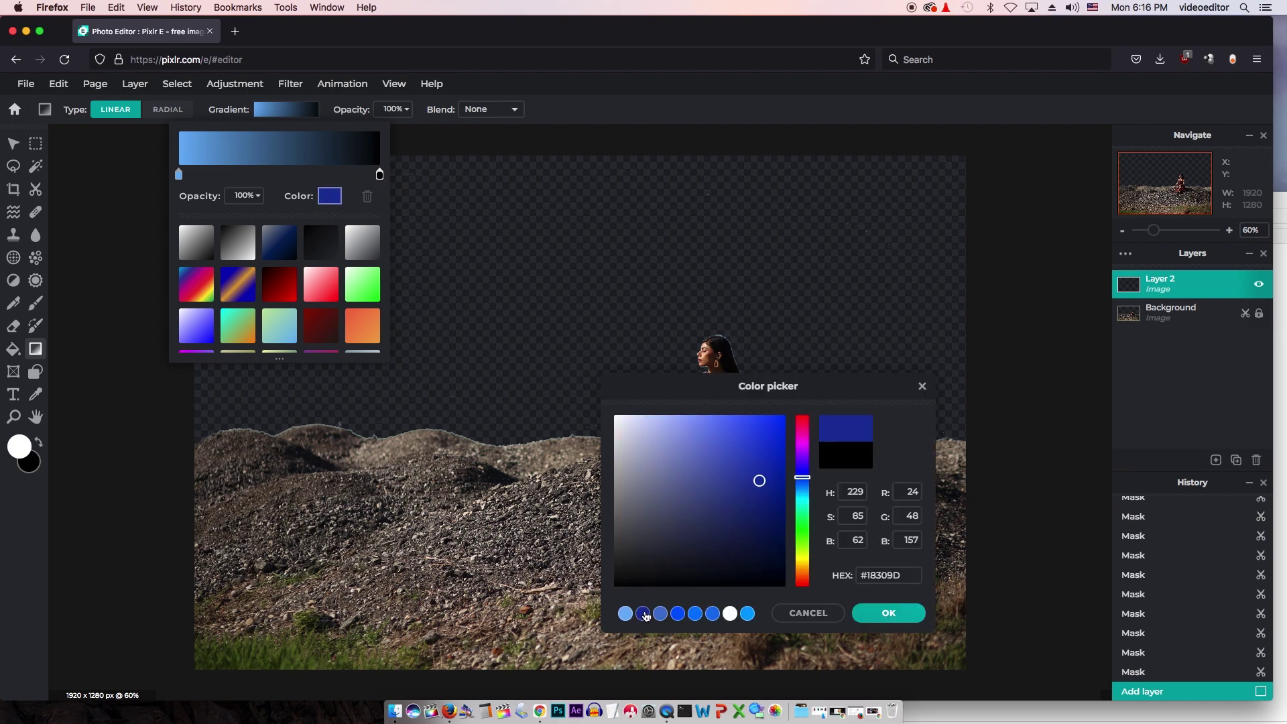
pyautogui.click(895, 613)
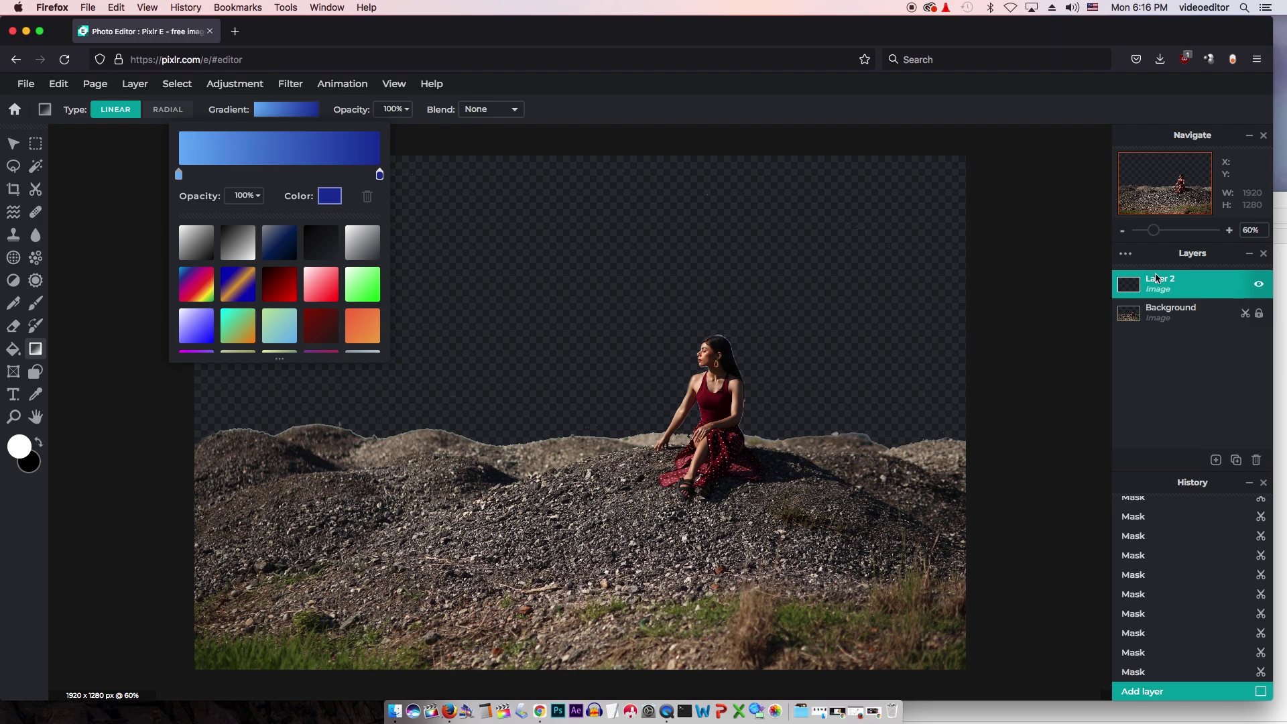
# Draw the blue gradient across Layer 2 and move Layer 2 beneath the Background photo.
pyautogui.click(581, 579)
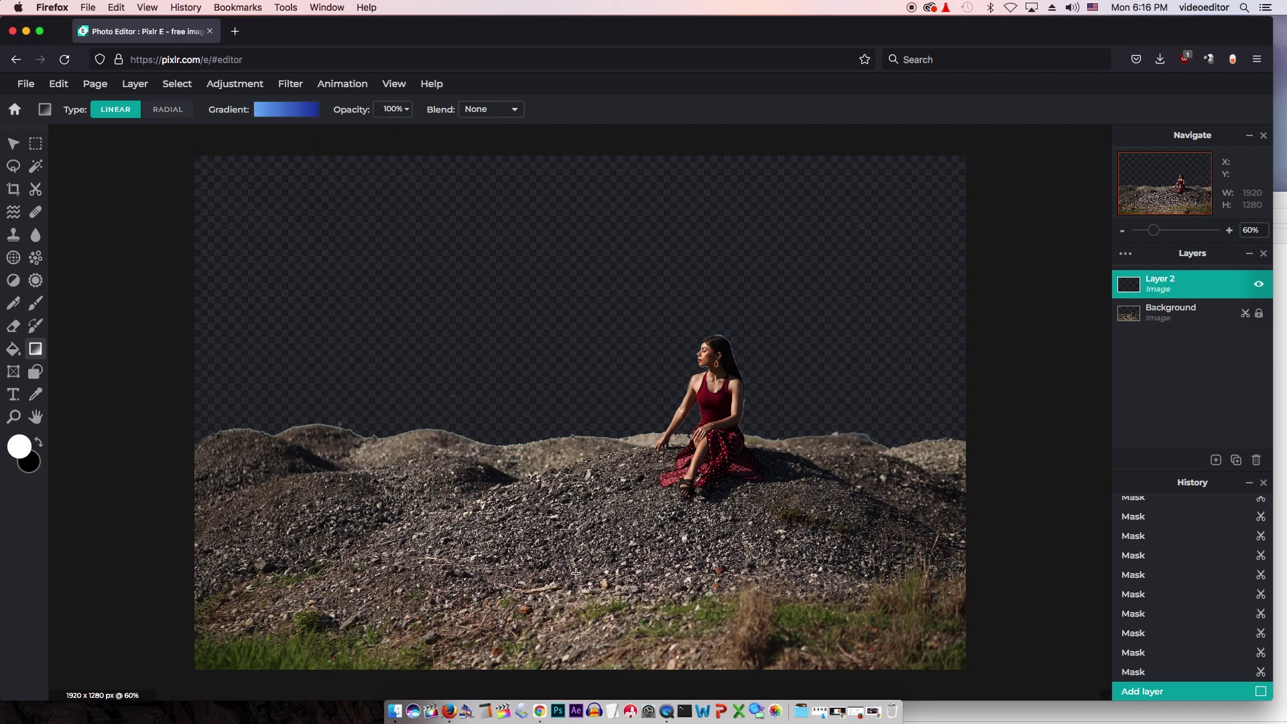
pyautogui.moveTo(558, 640); pyautogui.dragTo(722, 283)
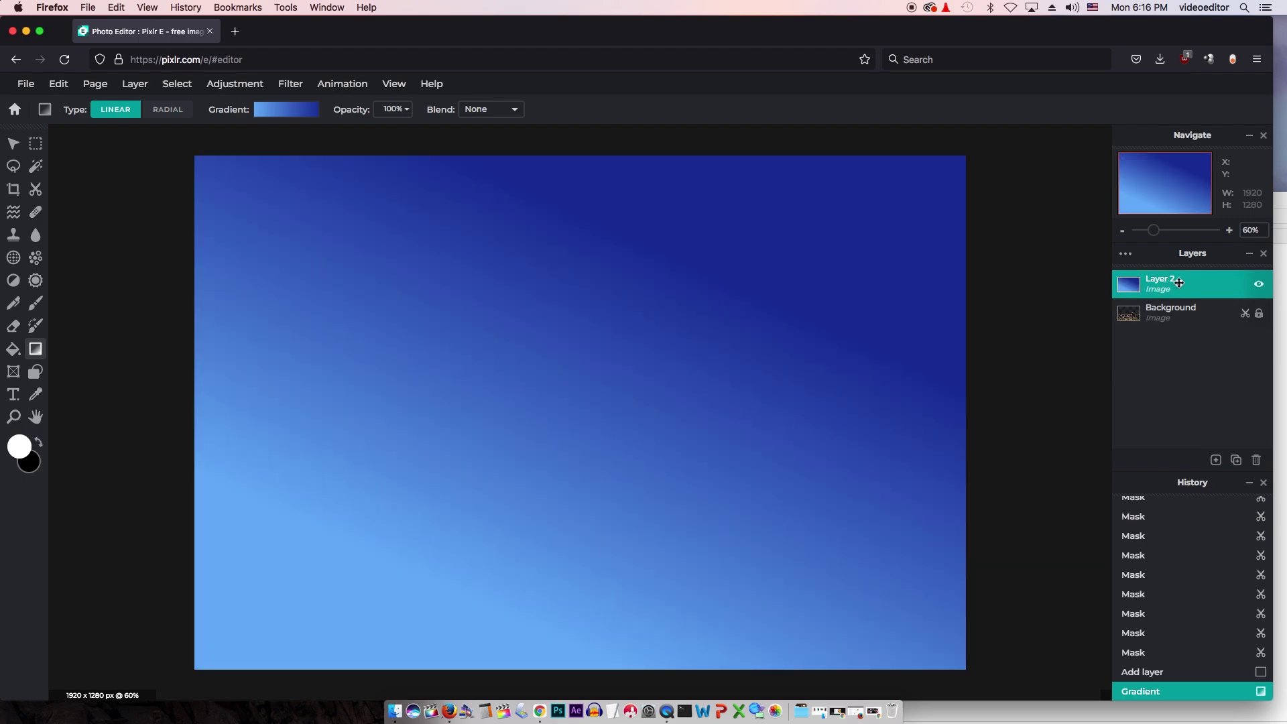
pyautogui.moveTo(1179, 283); pyautogui.dragTo(1184, 325)
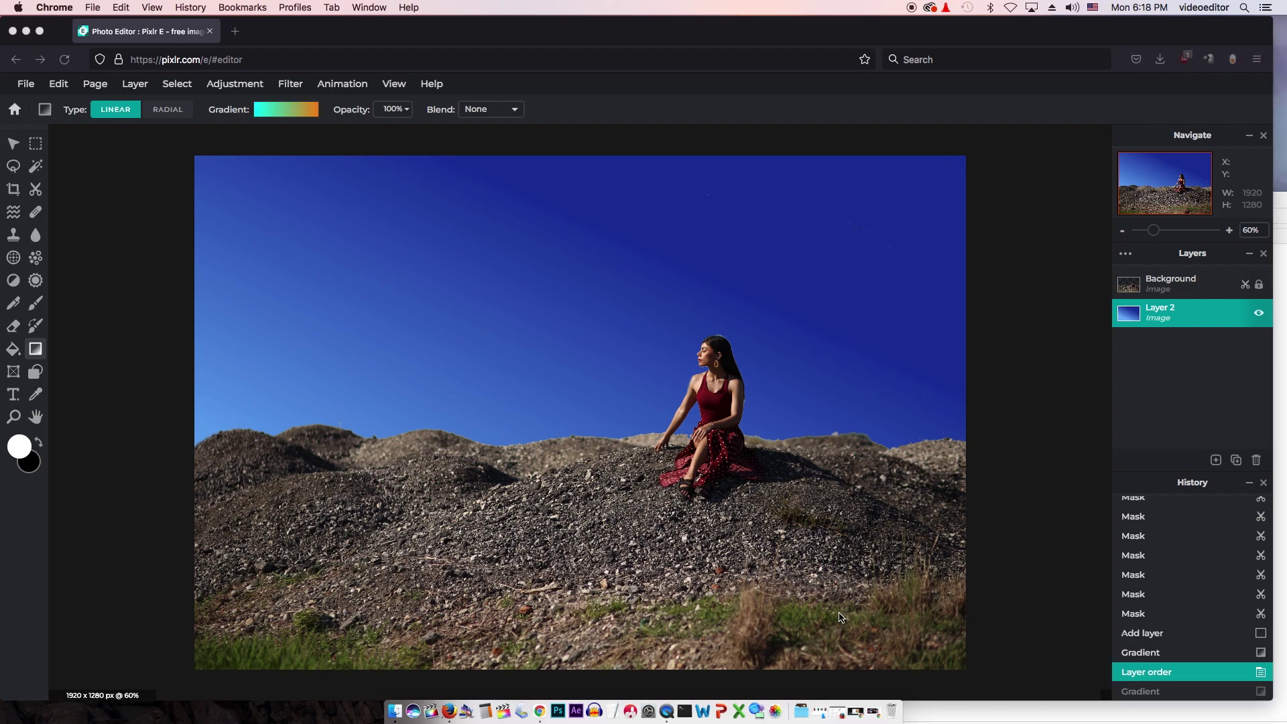
# Apply the teal-to-orange gradient preset, redrawn from lower left to upper right.
pyautogui.click(771, 32)
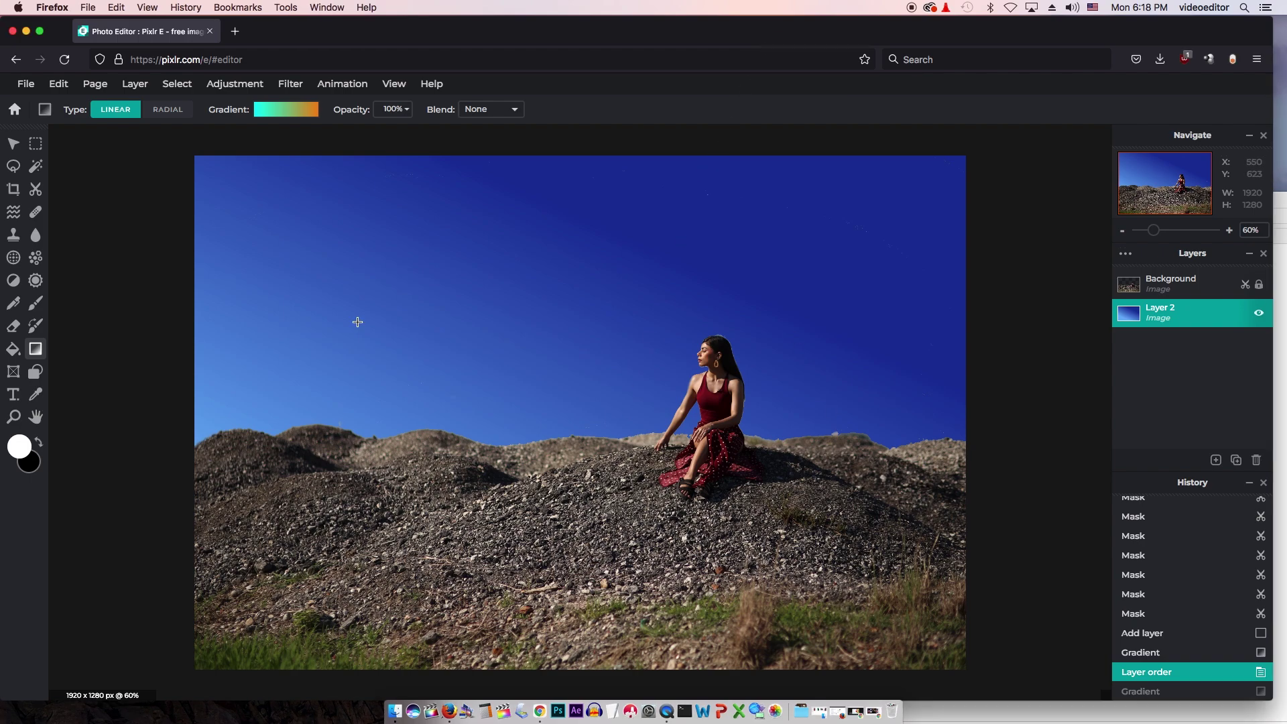
pyautogui.click(309, 108)
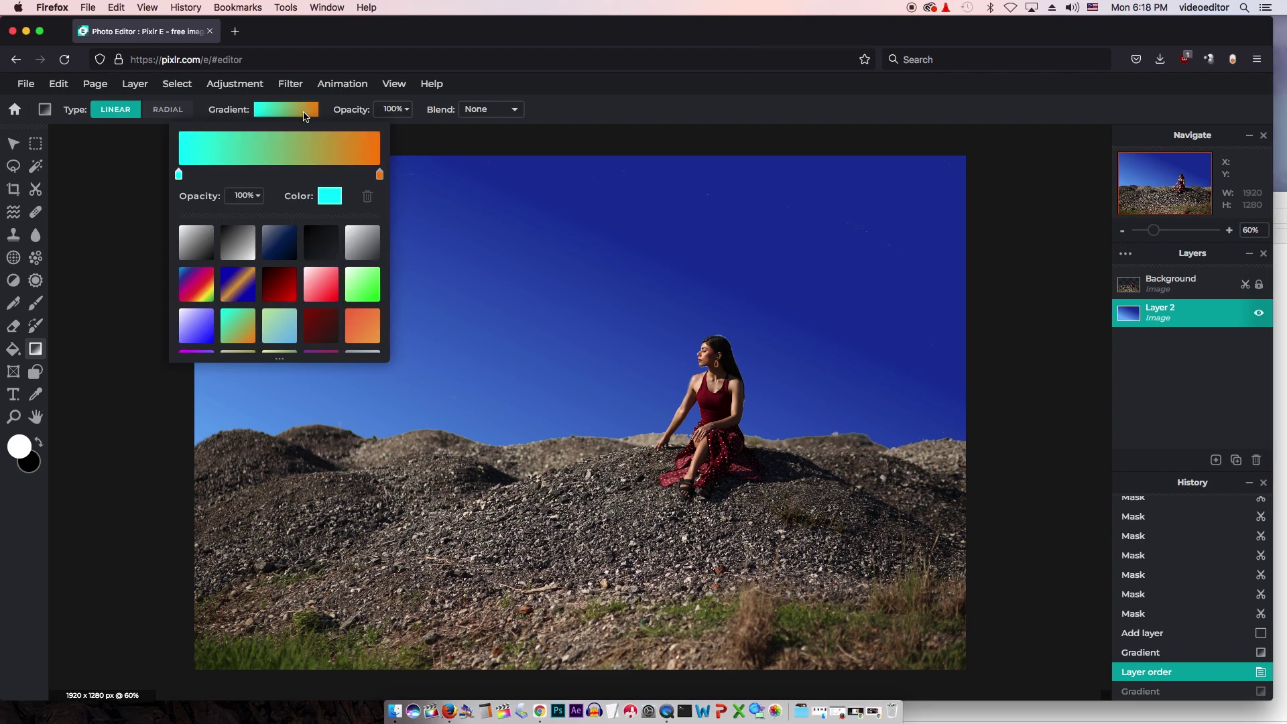
pyautogui.click(240, 334)
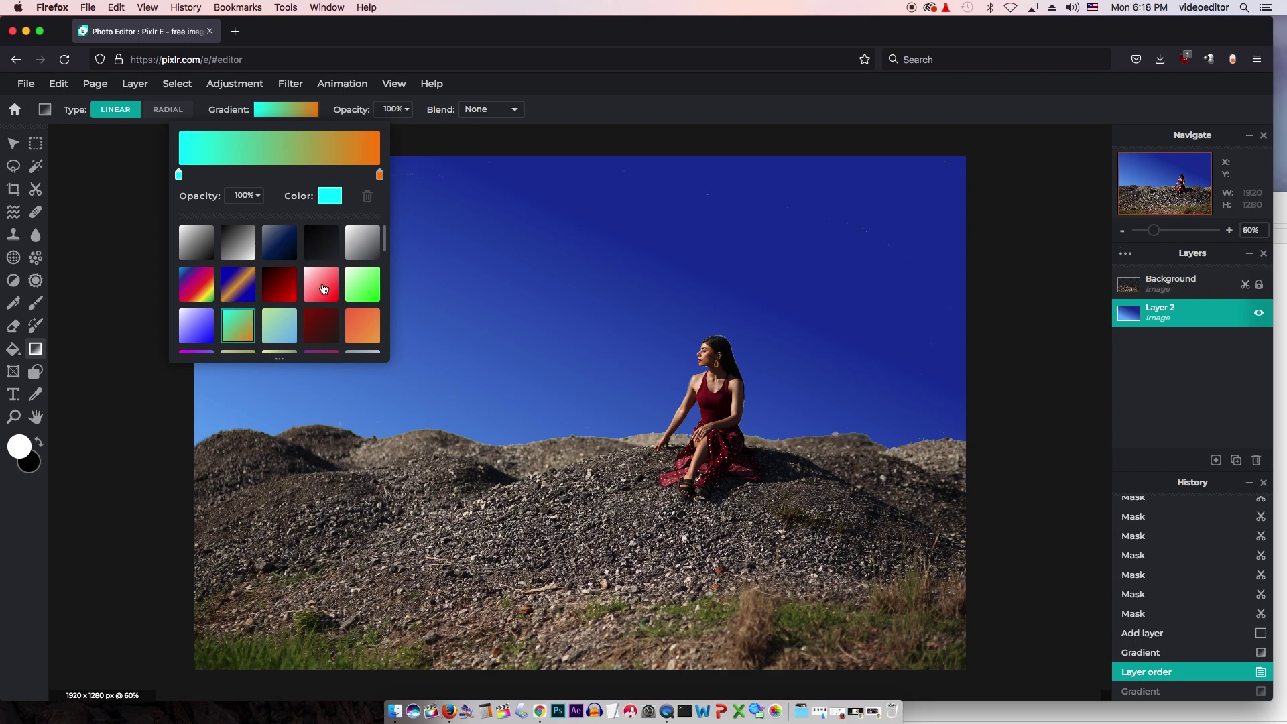
pyautogui.click(596, 89)
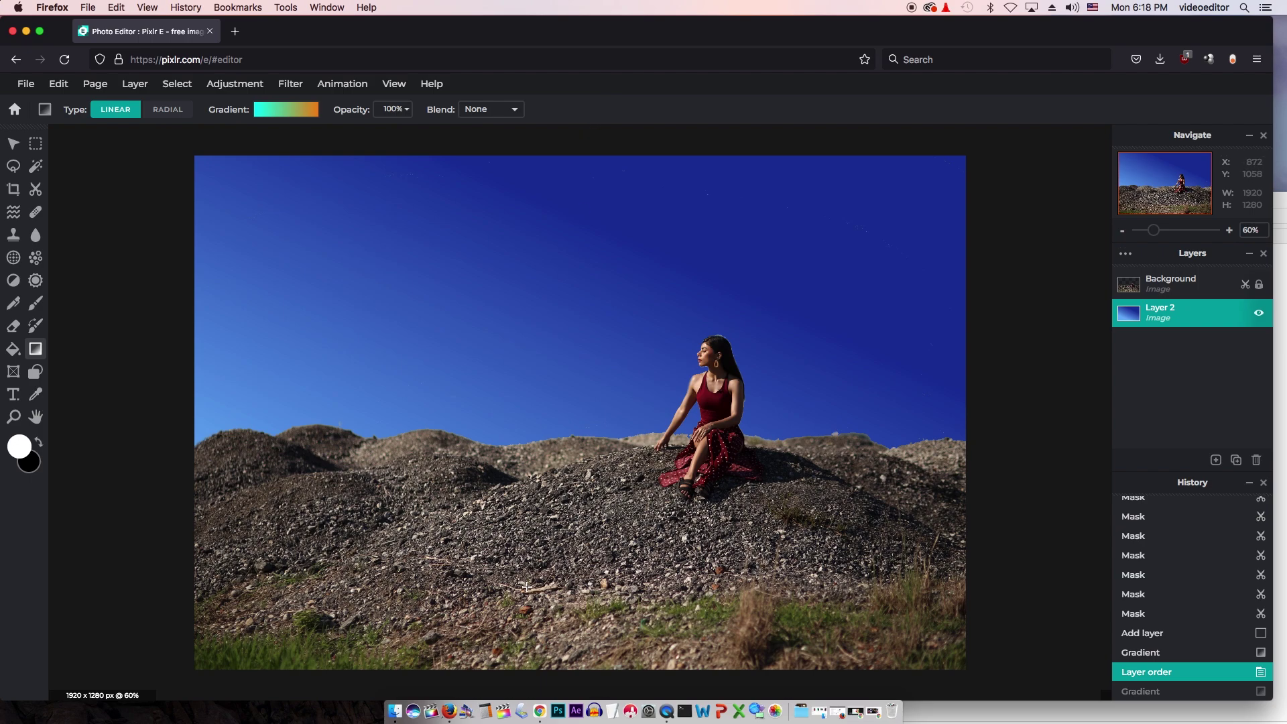
pyautogui.moveTo(568, 626); pyautogui.dragTo(735, 309)
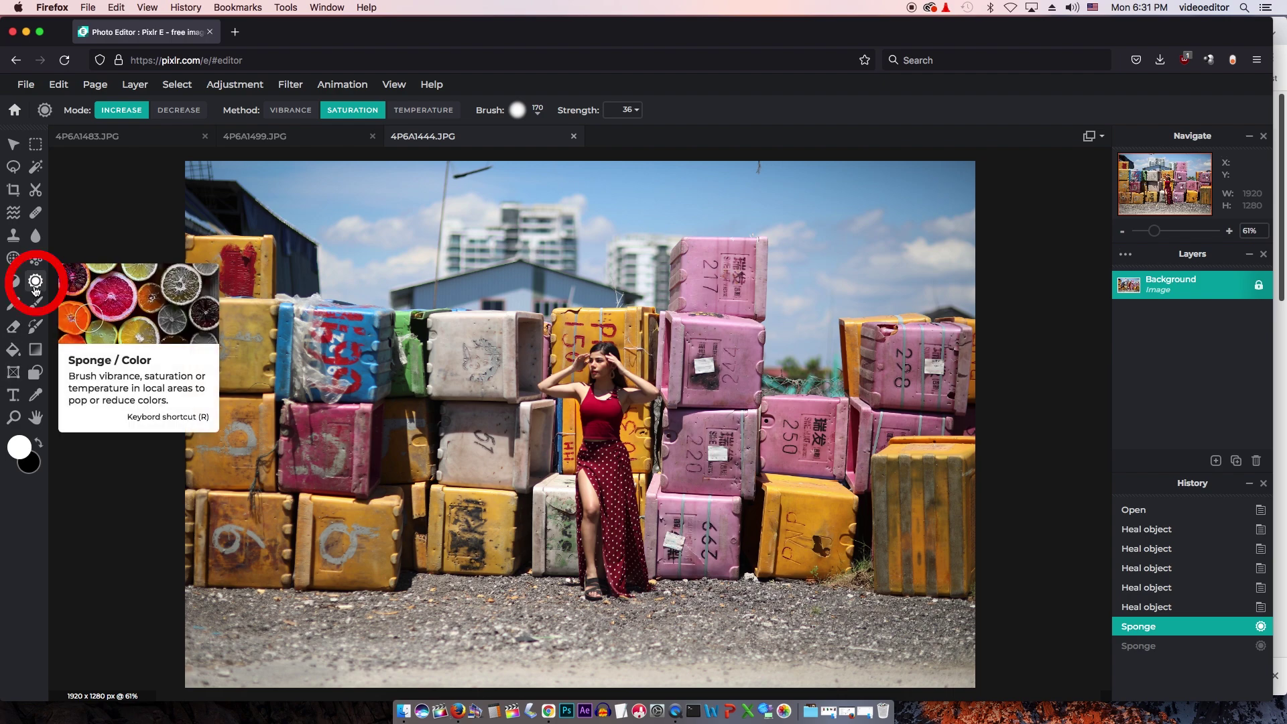
# Set the Sponge to Decrease mode with brush size 300 and strength 100.
pyautogui.click(180, 111)
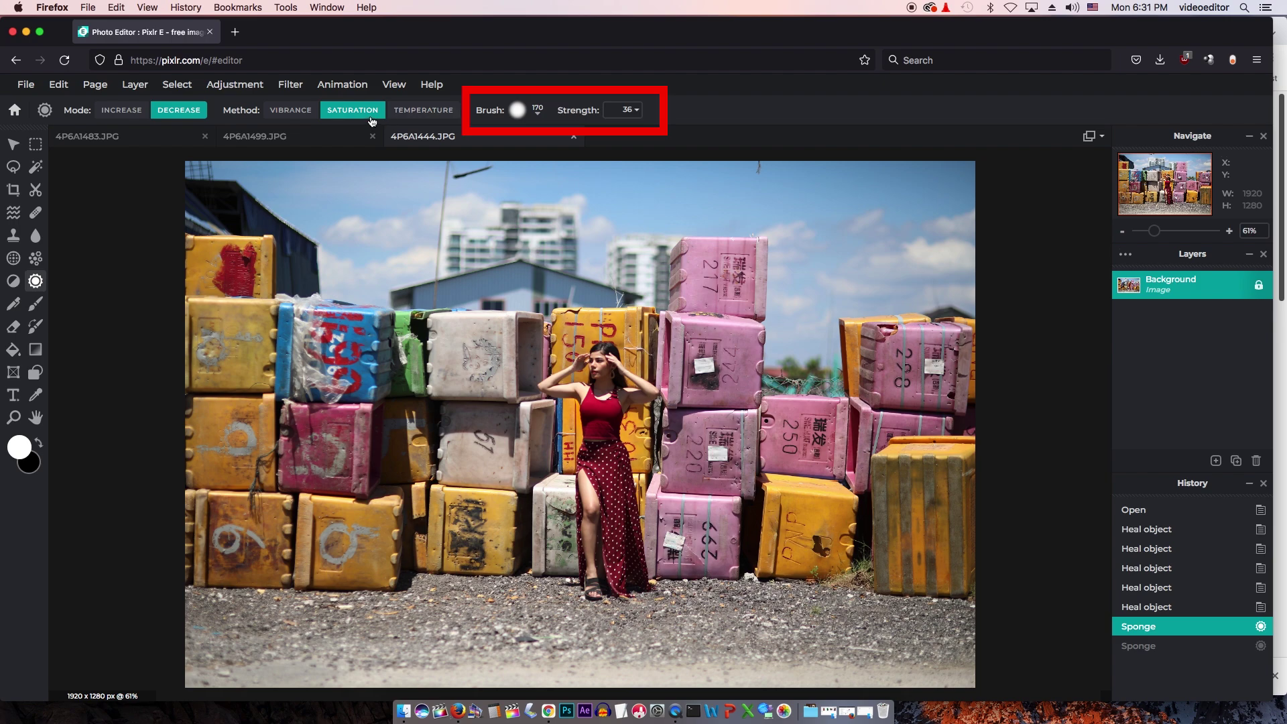
pyautogui.click(539, 112)
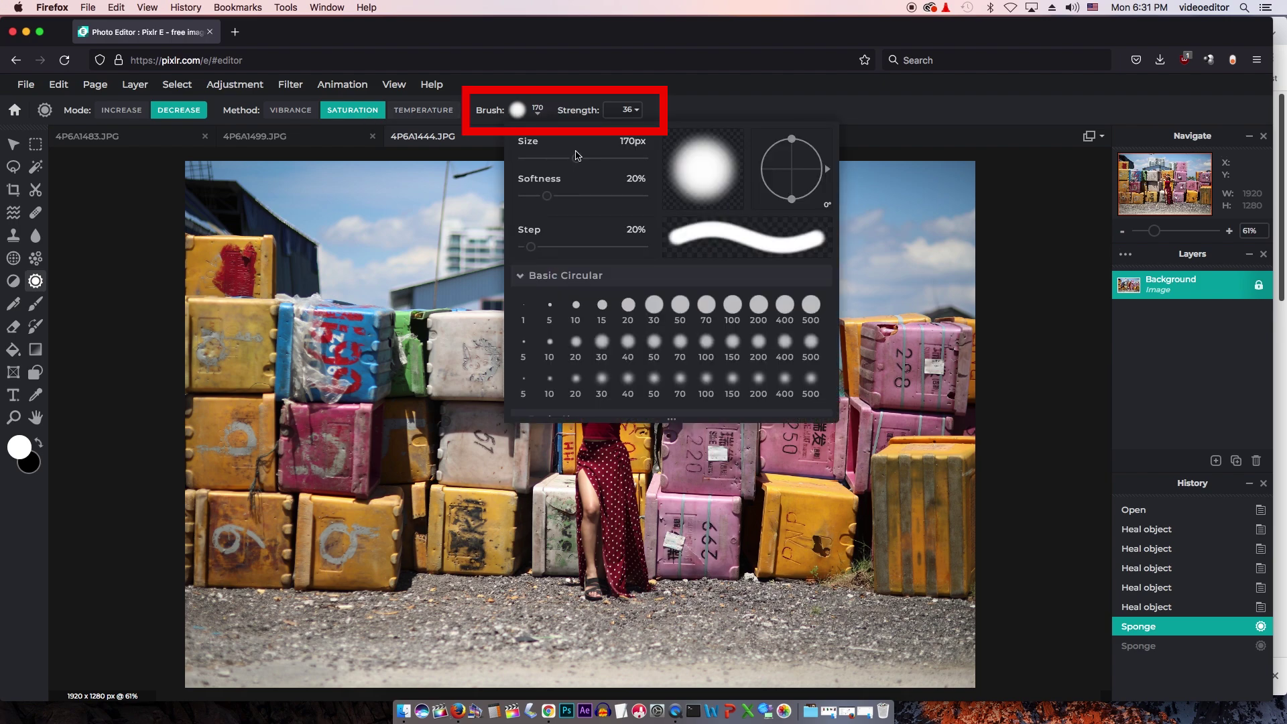
pyautogui.moveTo(577, 156); pyautogui.dragTo(590, 157)
pyautogui.click(639, 116)
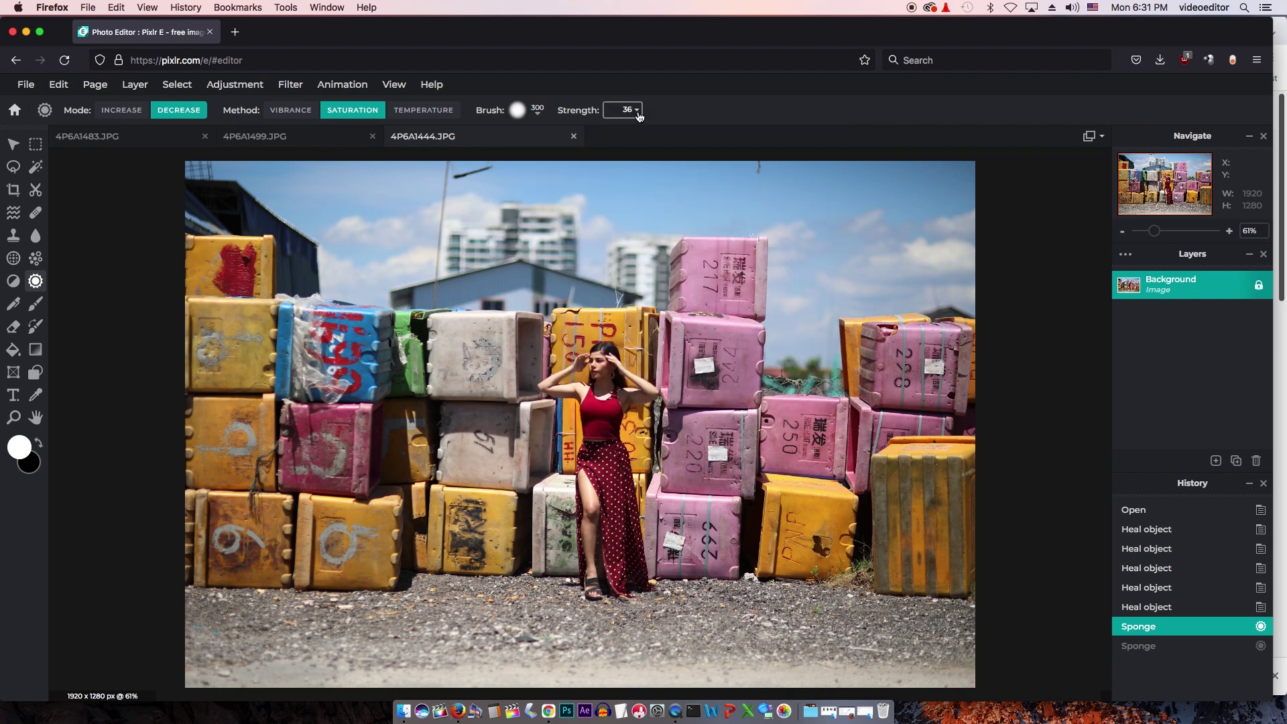
pyautogui.click(639, 115)
pyautogui.moveTo(558, 138); pyautogui.dragTo(644, 142)
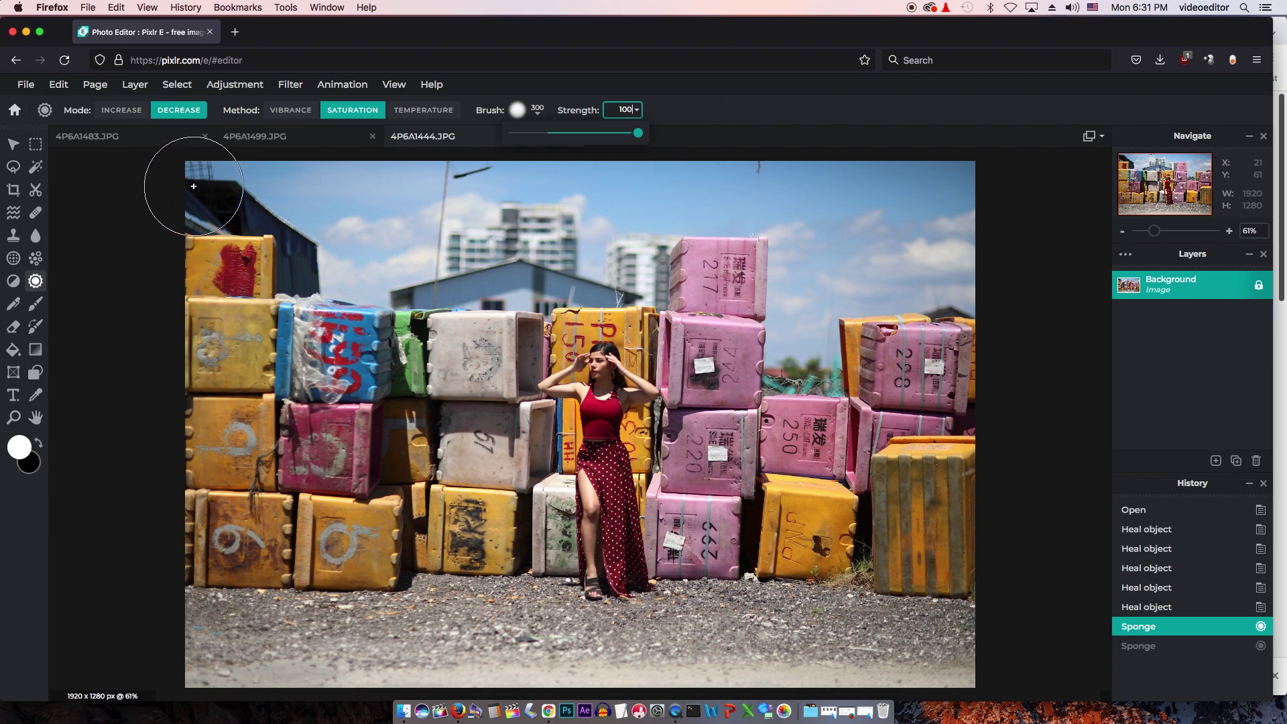
# Desaturate the sky and the surrounding background boxes.
pyautogui.moveTo(194, 186)
pyautogui.mouseDown()
pyautogui.moveTo(552, 204)
pyautogui.moveTo(582, 190)
pyautogui.moveTo(608, 269)
pyautogui.moveTo(185, 253)
pyautogui.moveTo(551, 172)
pyautogui.moveTo(725, 195)
pyautogui.moveTo(964, 195)
pyautogui.moveTo(966, 444)
pyautogui.moveTo(910, 346)
pyautogui.moveTo(862, 305)
pyautogui.moveTo(810, 299)
pyautogui.moveTo(793, 672)
pyautogui.moveTo(816, 244)
pyautogui.moveTo(840, 657)
pyautogui.moveTo(189, 626)
pyautogui.moveTo(222, 386)
pyautogui.moveTo(218, 446)
pyautogui.mouseUp()
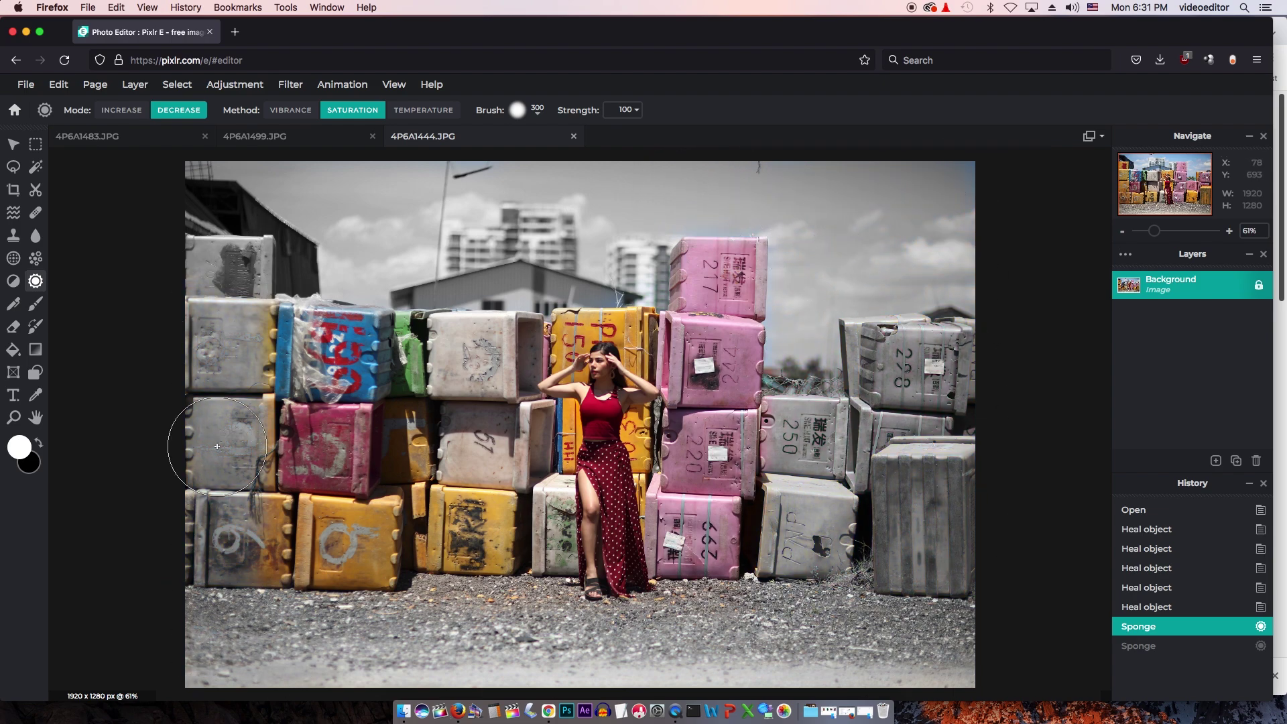
pyautogui.press('super+shift+z')
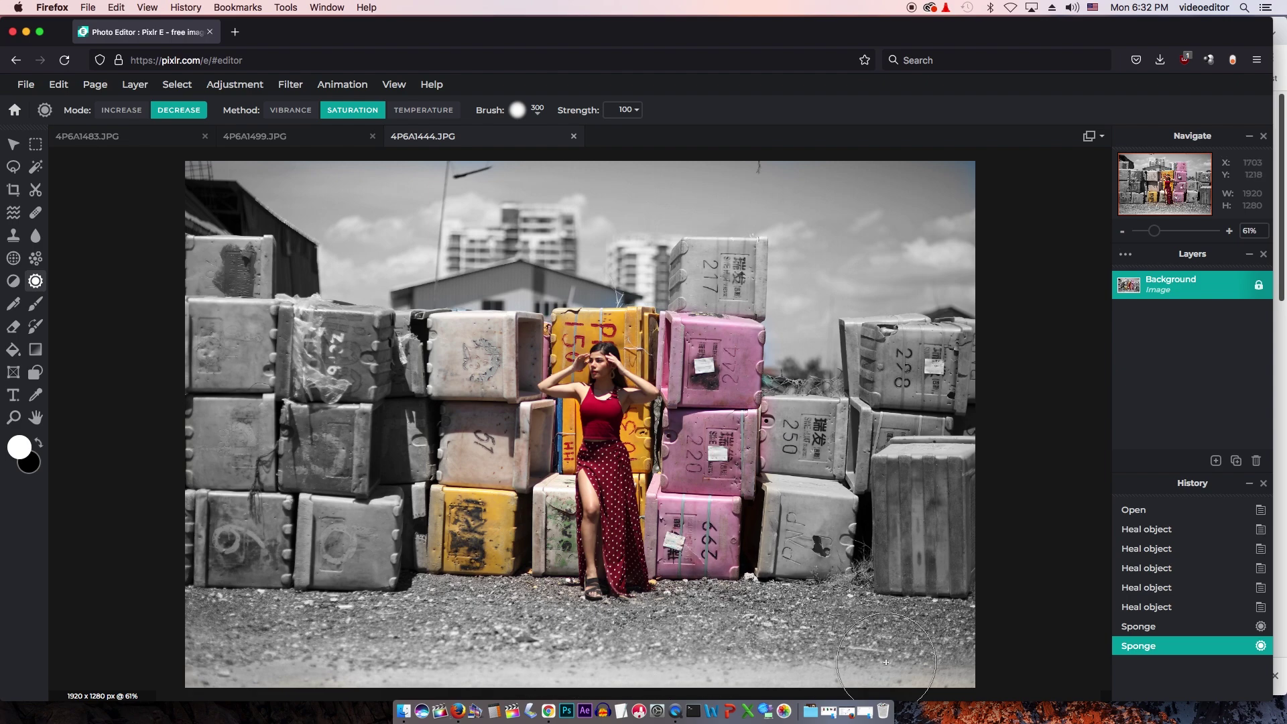
pyautogui.moveTo(887, 662); pyautogui.dragTo(996, 617)
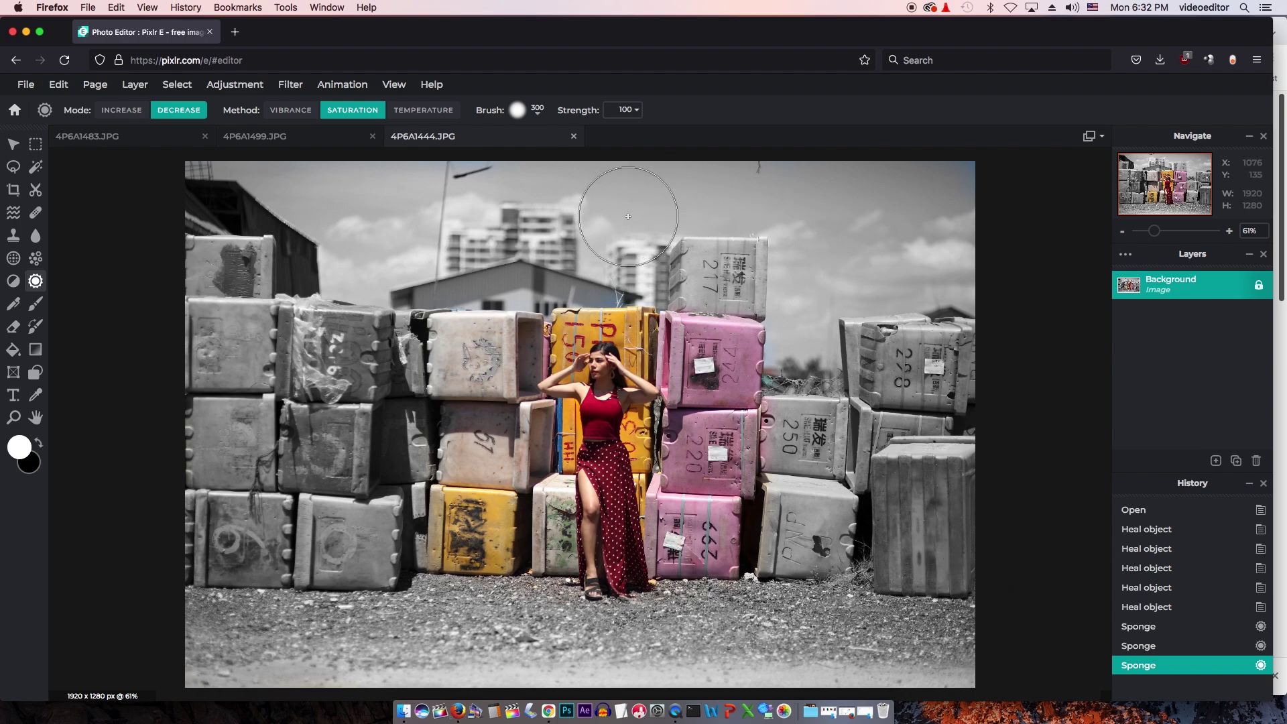
# Set the Sponge to Increase at size 220, strength 34, and brush over the pink boxes.
pyautogui.click(123, 114)
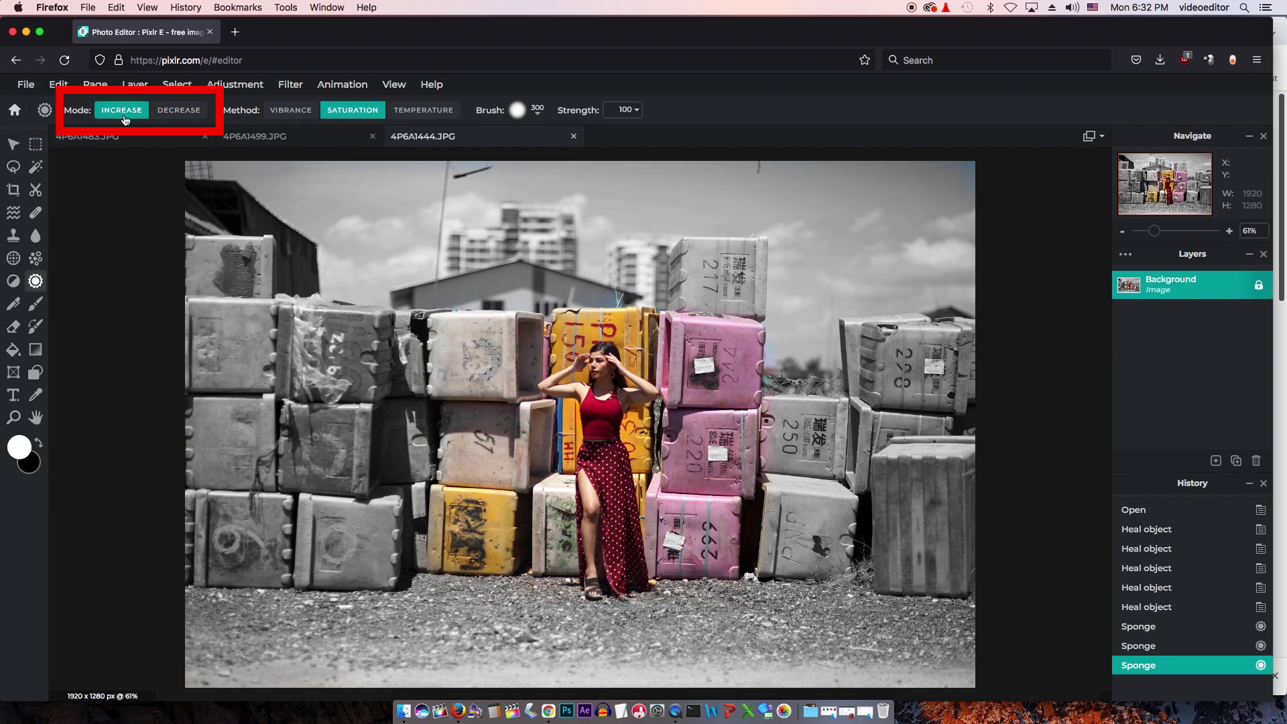
pyautogui.click(538, 112)
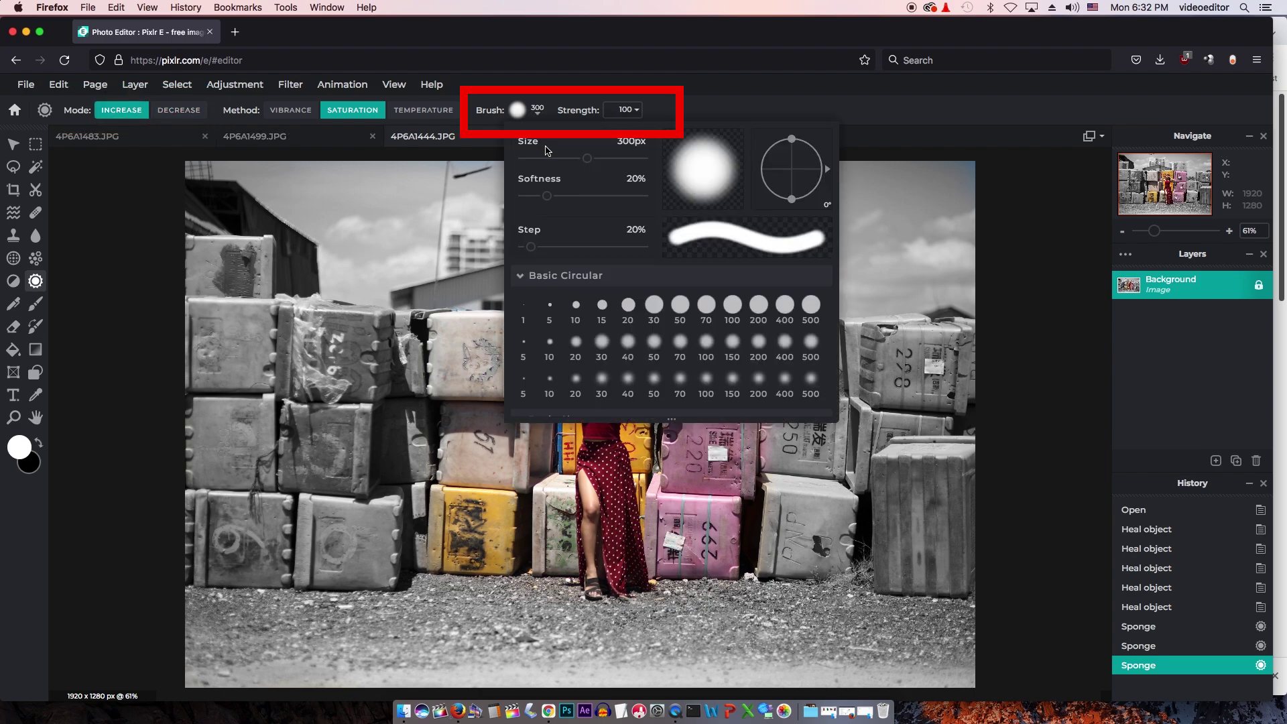
pyautogui.click(637, 110)
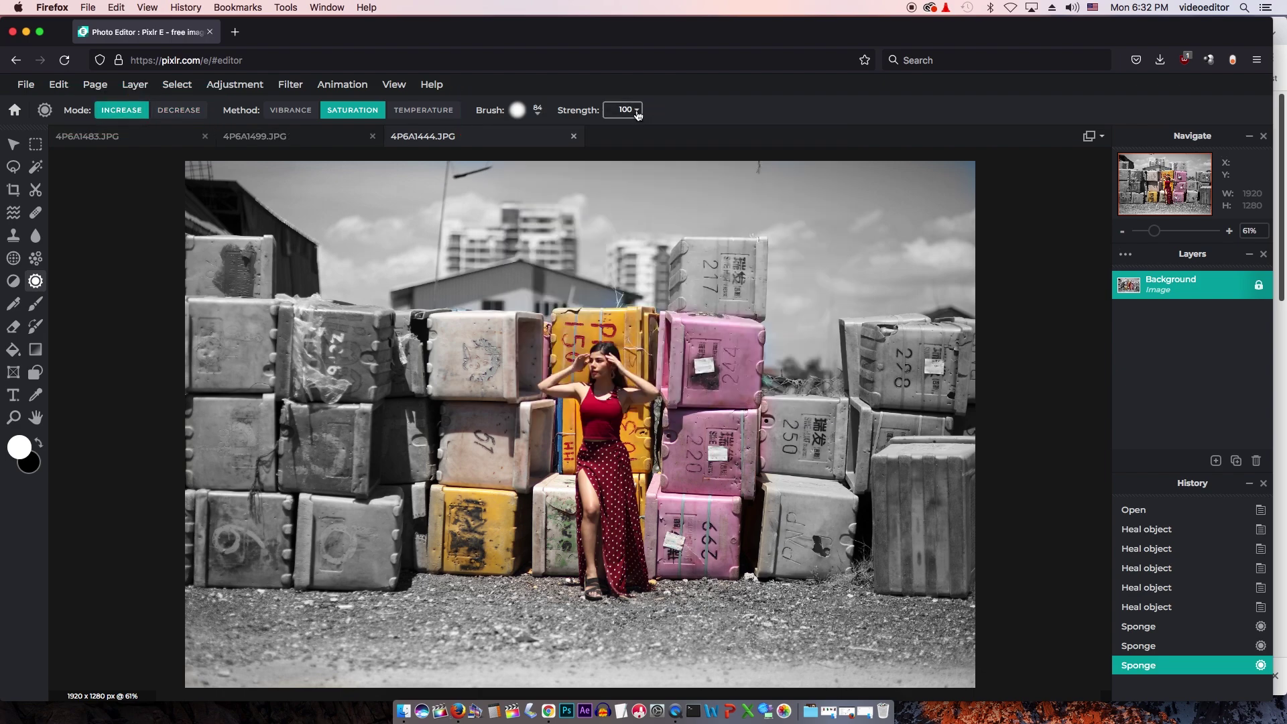
pyautogui.moveTo(593, 141); pyautogui.dragTo(557, 139)
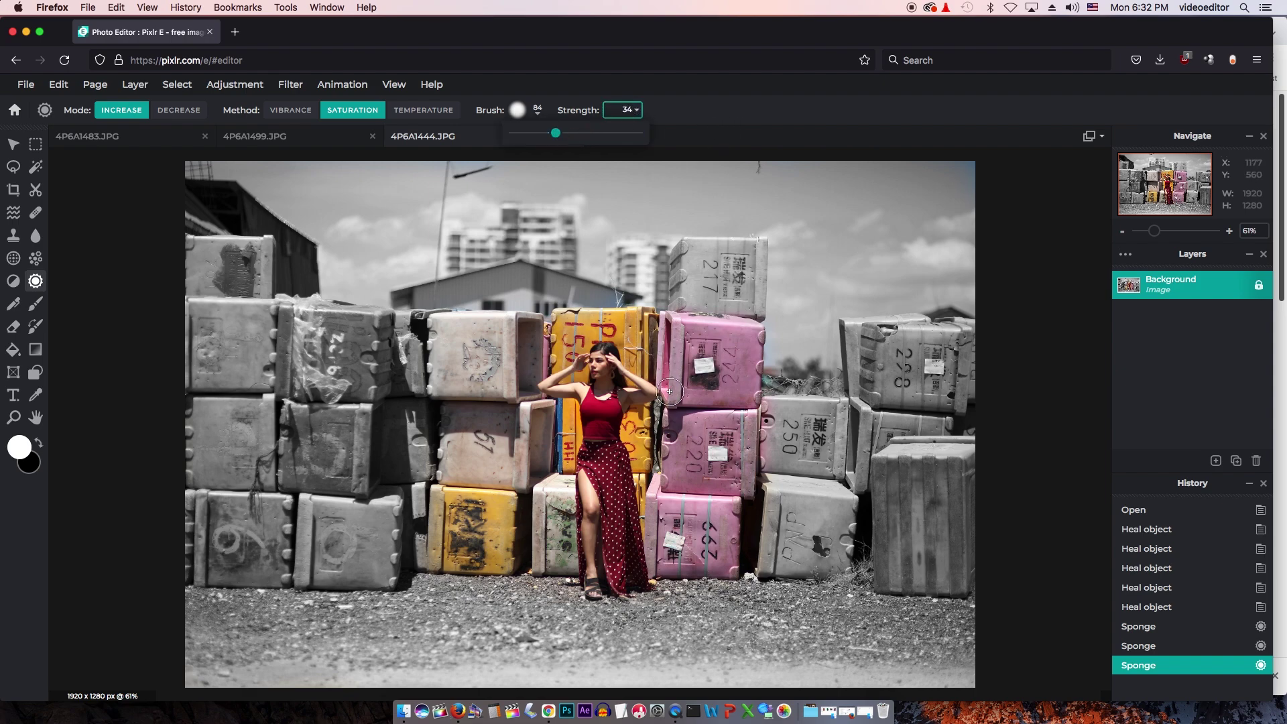
pyautogui.click(684, 370)
pyautogui.moveTo(678, 362)
pyautogui.mouseDown()
pyautogui.moveTo(730, 363)
pyautogui.moveTo(495, 328)
pyautogui.moveTo(452, 337)
pyautogui.moveTo(675, 339)
pyautogui.moveTo(739, 355)
pyautogui.moveTo(684, 394)
pyautogui.moveTo(459, 393)
pyautogui.moveTo(718, 424)
pyautogui.moveTo(667, 454)
pyautogui.moveTo(506, 443)
pyautogui.moveTo(474, 481)
pyautogui.moveTo(681, 469)
pyautogui.moveTo(733, 510)
pyautogui.moveTo(470, 497)
pyautogui.moveTo(509, 546)
pyautogui.moveTo(717, 552)
pyautogui.mouseUp()
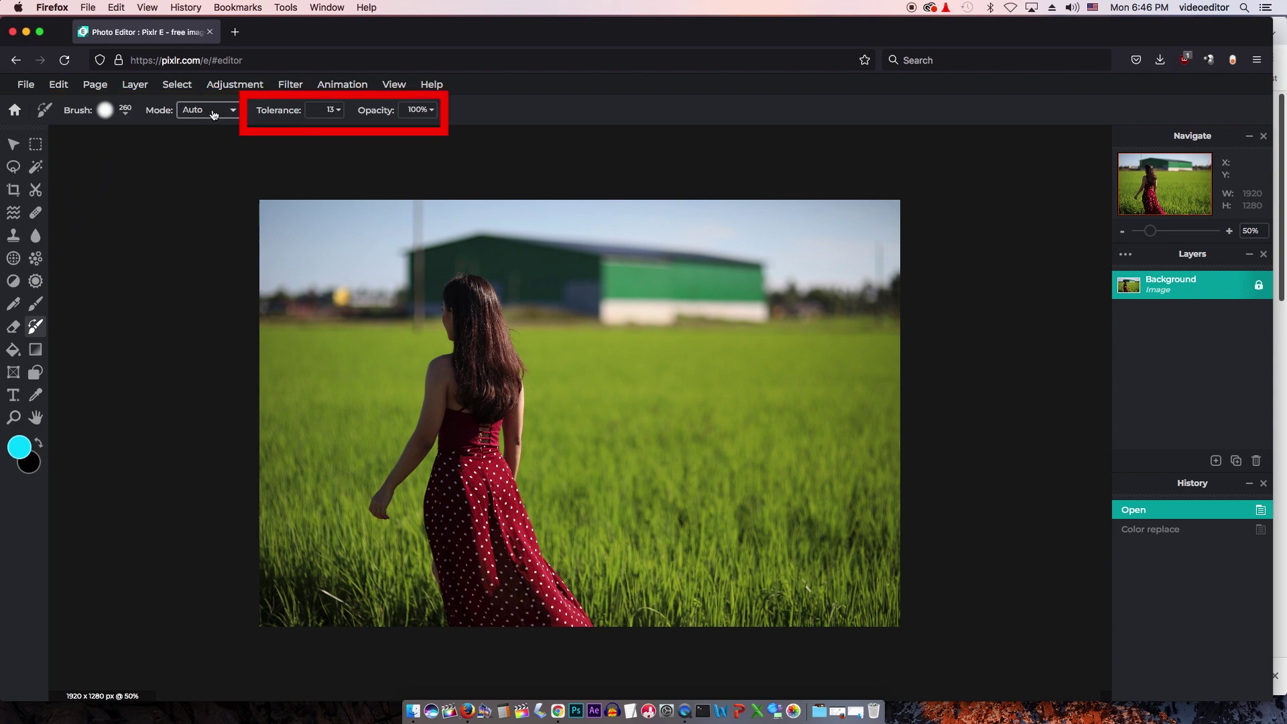
# With Color Replace at tolerance 15, undo a bodice stroke and paint the whole dress cyan.
pyautogui.click(336, 113)
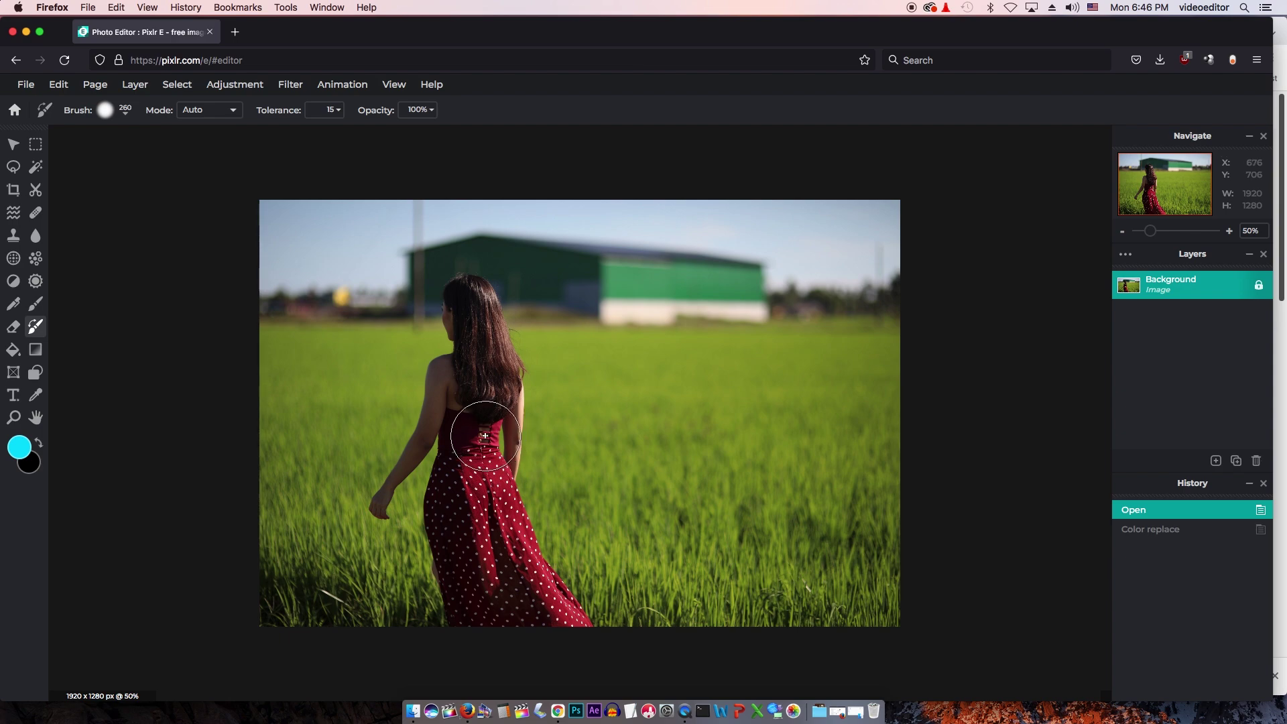
pyautogui.moveTo(477, 450); pyautogui.dragTo(473, 443)
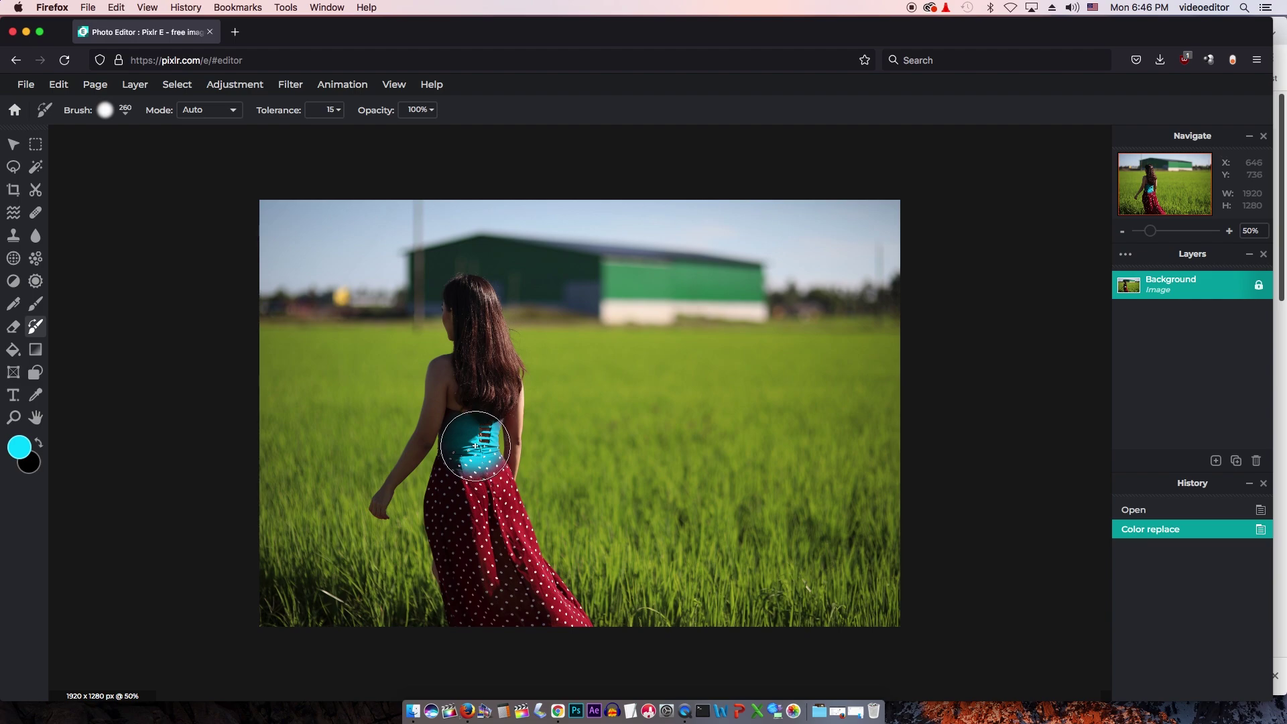
pyautogui.press('super+z')
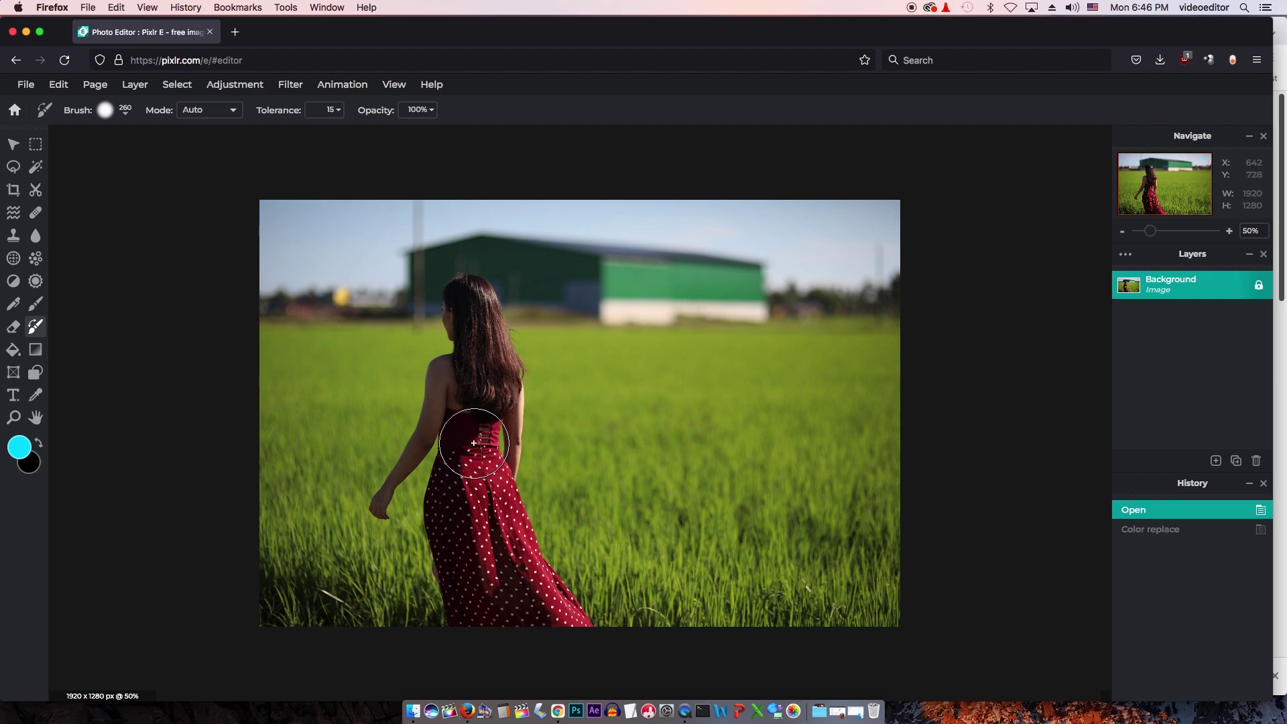
pyautogui.moveTo(476, 442)
pyautogui.mouseDown()
pyautogui.moveTo(491, 517)
pyautogui.moveTo(470, 524)
pyautogui.moveTo(457, 503)
pyautogui.moveTo(447, 548)
pyautogui.moveTo(447, 514)
pyautogui.moveTo(475, 614)
pyautogui.moveTo(521, 618)
pyautogui.moveTo(514, 559)
pyautogui.moveTo(565, 609)
pyautogui.moveTo(566, 633)
pyautogui.moveTo(513, 623)
pyautogui.moveTo(459, 580)
pyautogui.moveTo(452, 602)
pyautogui.moveTo(487, 612)
pyautogui.moveTo(503, 584)
pyautogui.moveTo(481, 455)
pyautogui.moveTo(513, 551)
pyautogui.moveTo(635, 675)
pyautogui.mouseUp()
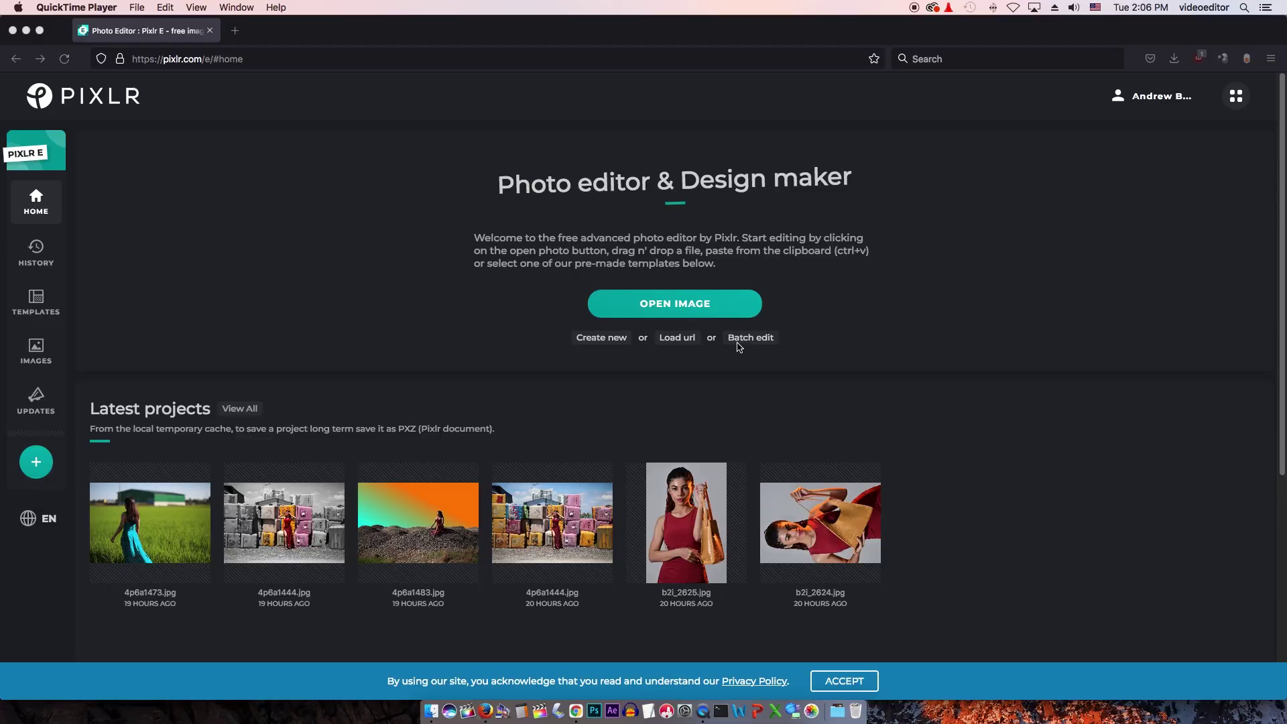
# Start a batch edit and load all five photos from the Stills folder.
pyautogui.click(752, 338)
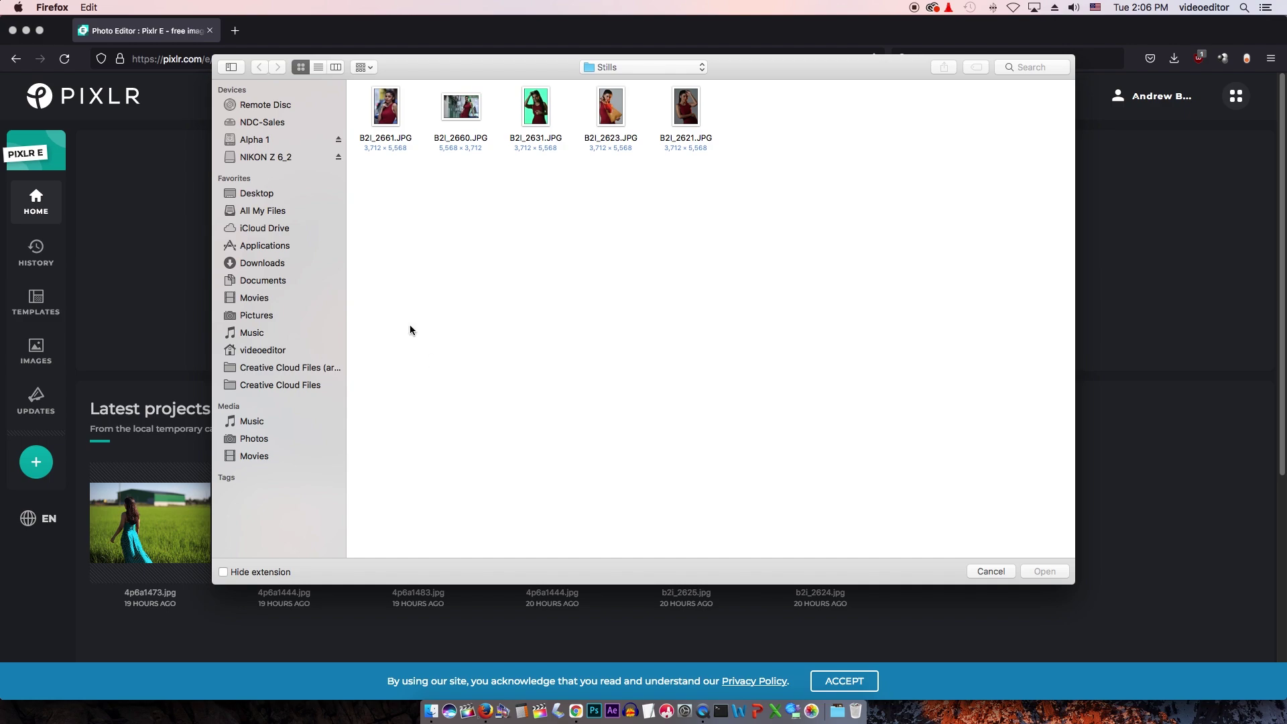
pyautogui.moveTo(410, 330); pyautogui.dragTo(726, 121)
pyautogui.click(1044, 571)
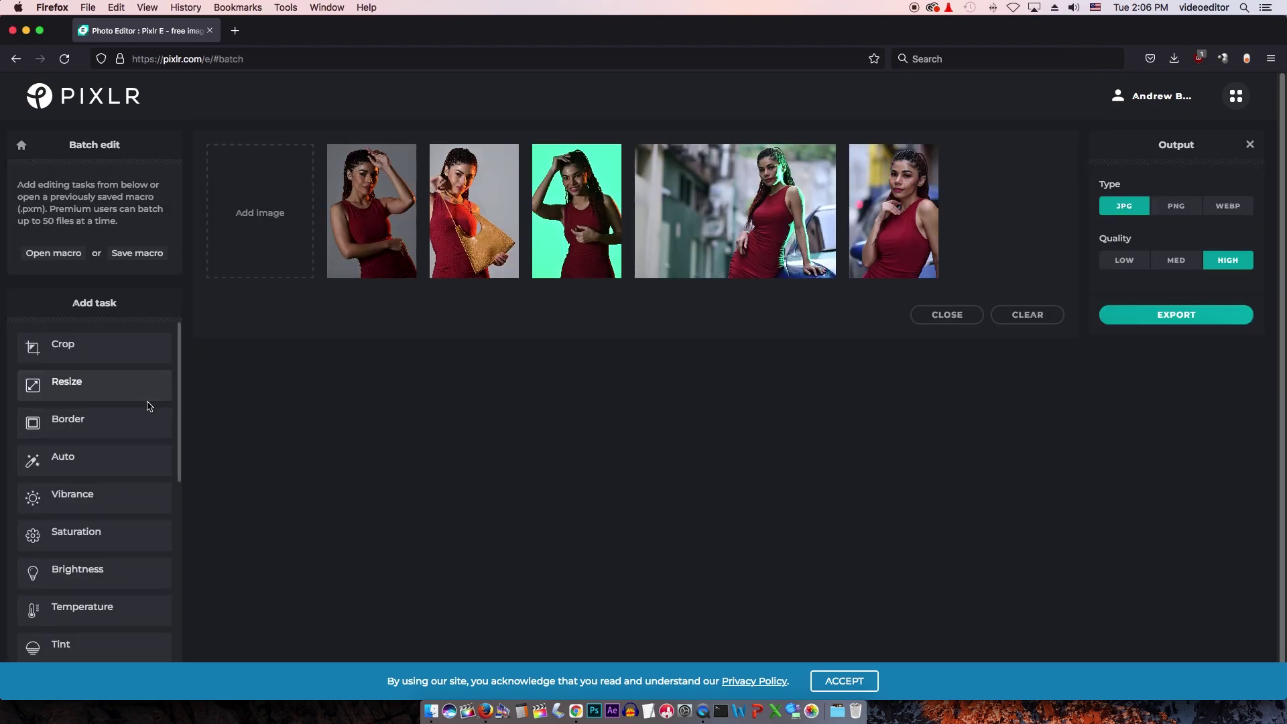
# Add Border, Brightness, Shadows (21) and Sharpen tasks to the batch.
pyautogui.click(95, 423)
pyautogui.moveTo(32, 462); pyautogui.dragTo(57, 461)
pyautogui.scroll(-2, 96, 493)
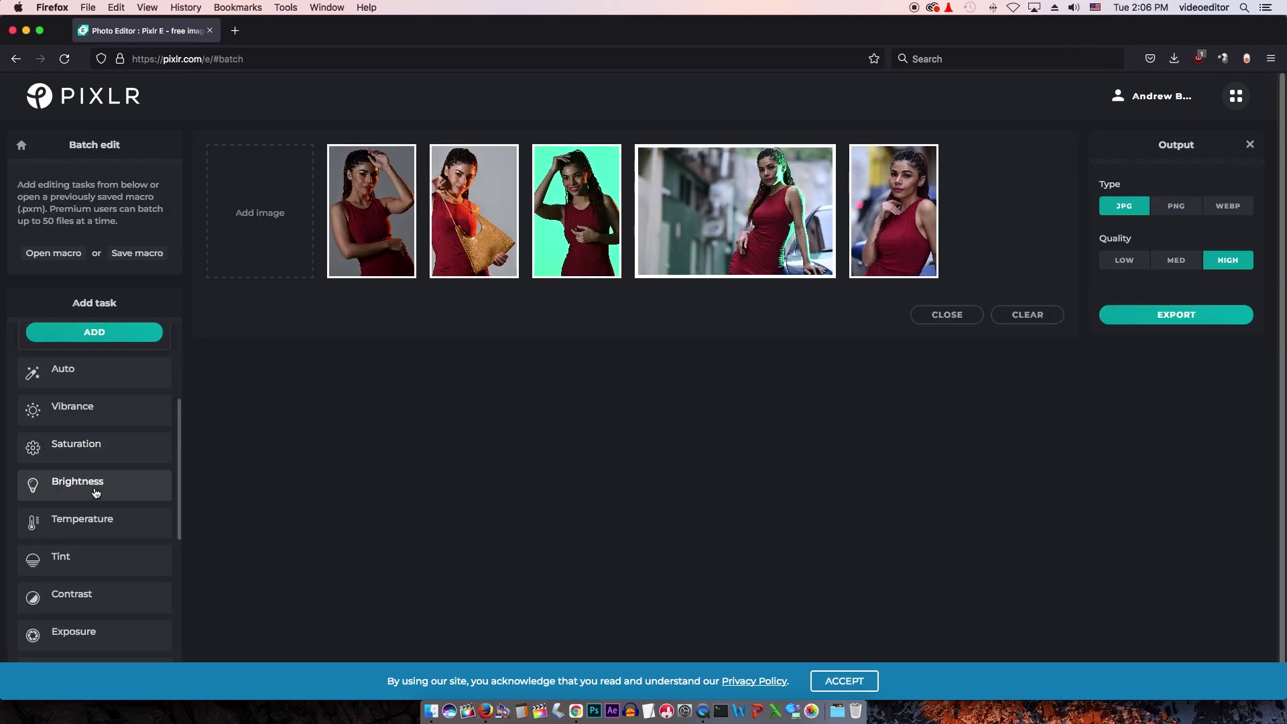
pyautogui.click(95, 493)
pyautogui.scroll(-3, 96, 493)
pyautogui.click(96, 454)
pyautogui.moveTo(95, 500); pyautogui.dragTo(109, 501)
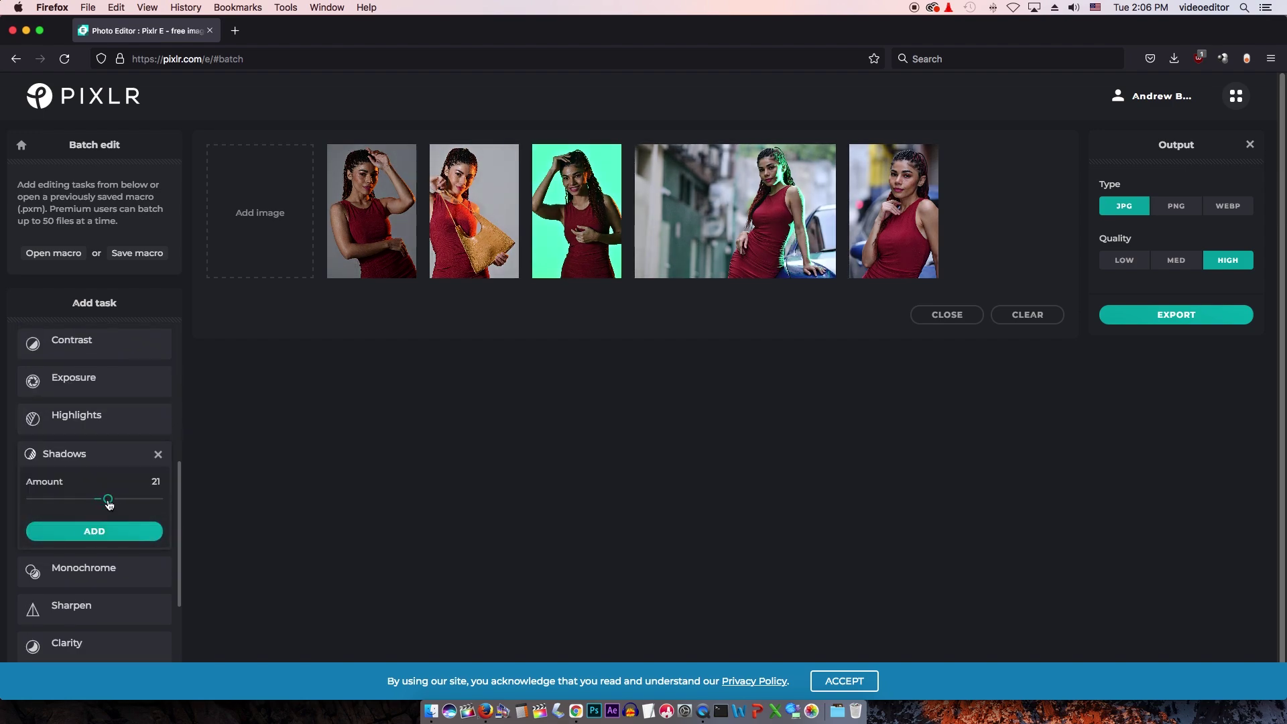
pyautogui.scroll(-2, 101, 510)
pyautogui.click(72, 537)
pyautogui.moveTo(27, 505); pyautogui.dragTo(54, 506)
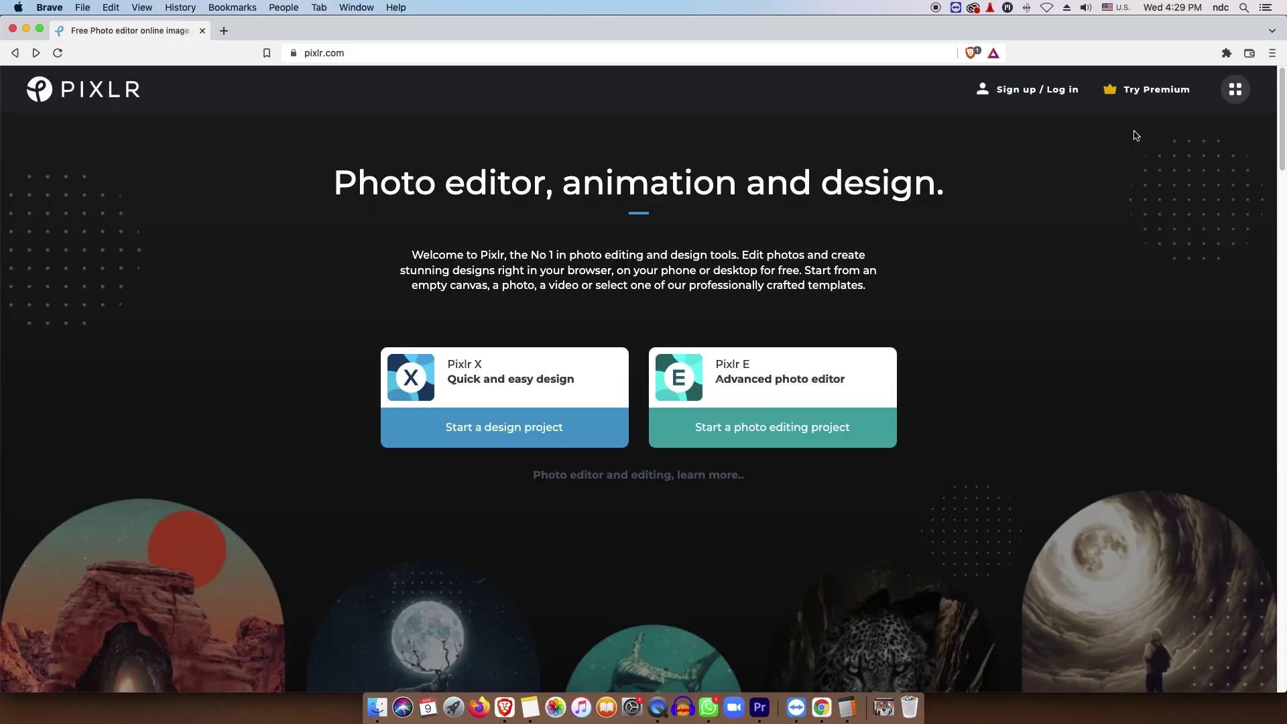
# Go to the Try Premium page and review the Free, Premium and Creative Pack plans.
pyautogui.click(1140, 94)
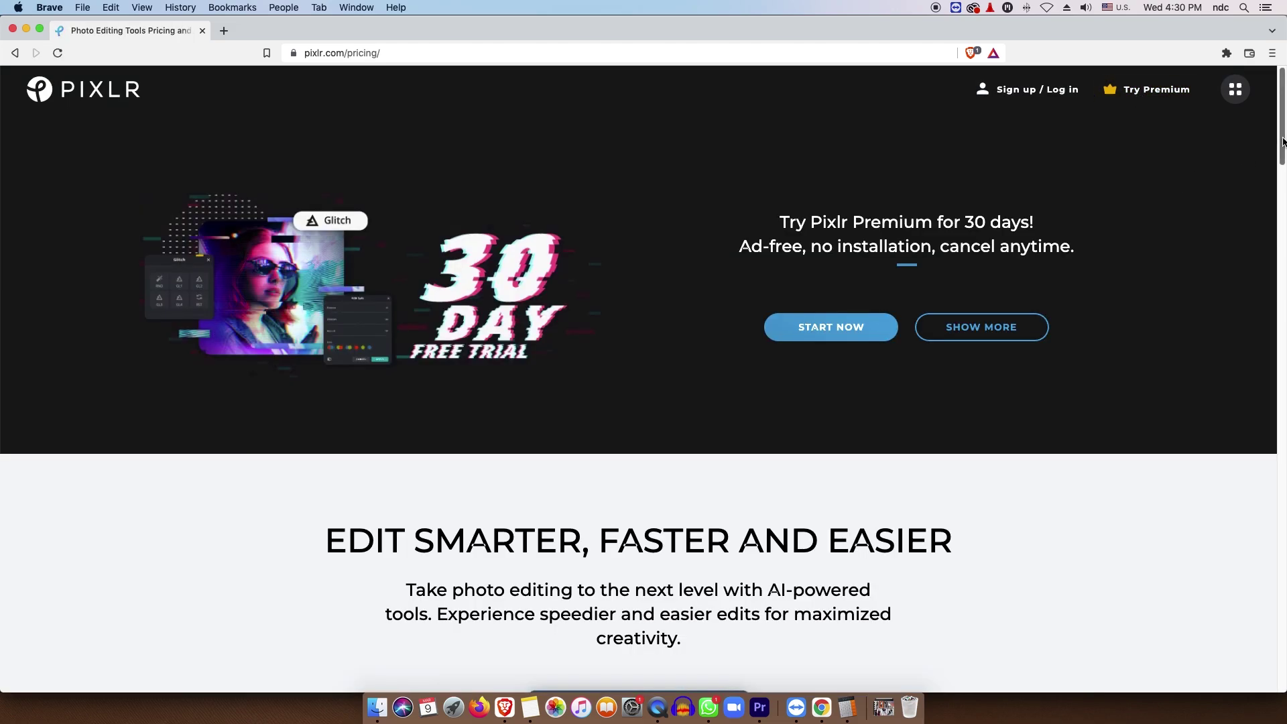
pyautogui.moveTo(1283, 141); pyautogui.dragTo(1284, 202)
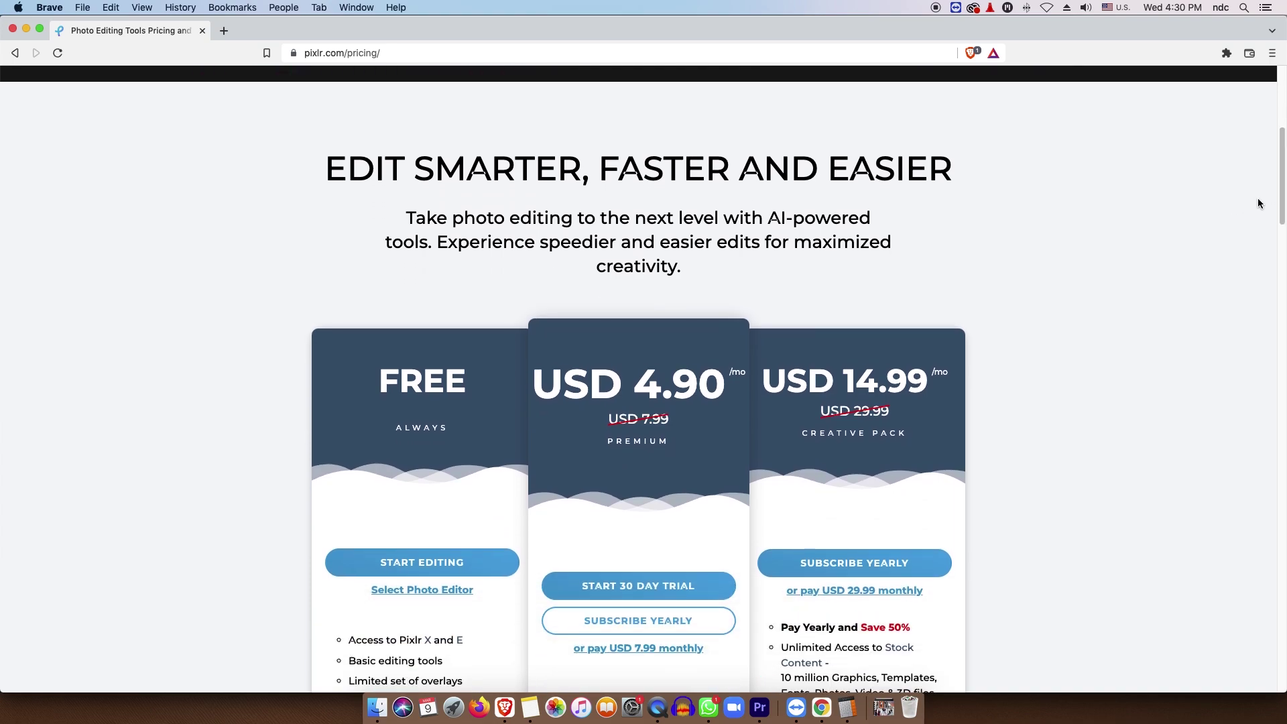